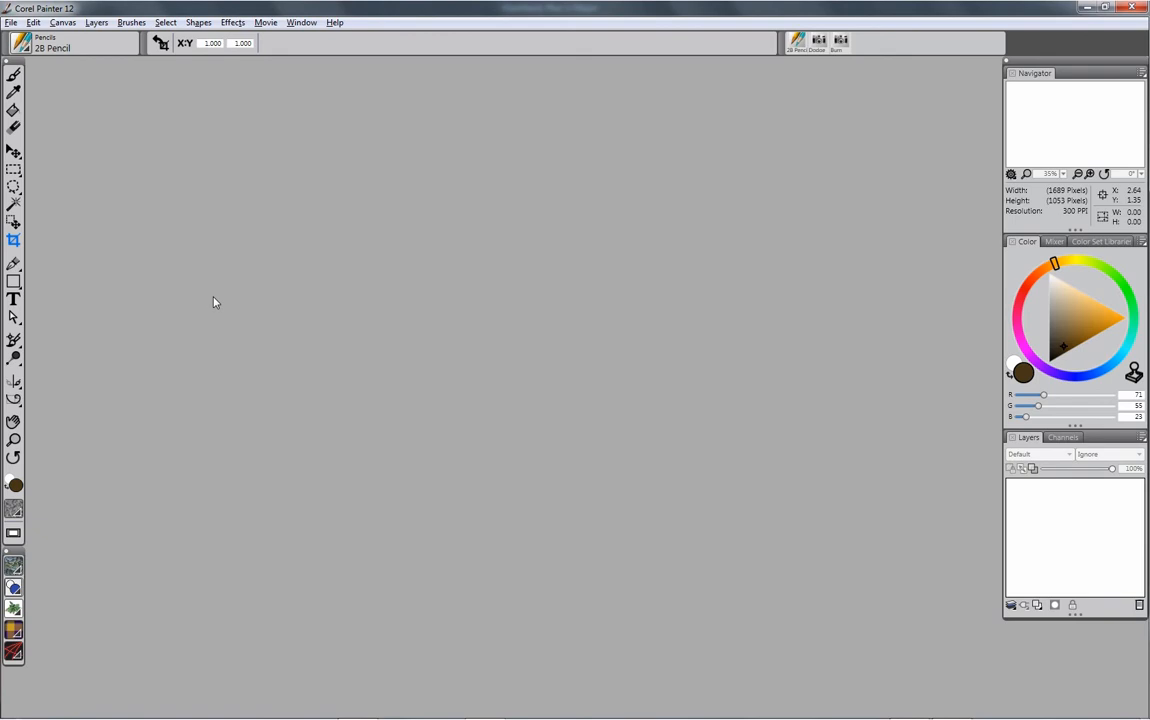
Step: Open the Practice page 2.rif file from the rendering folder in the Documents library
left_click(10, 22)
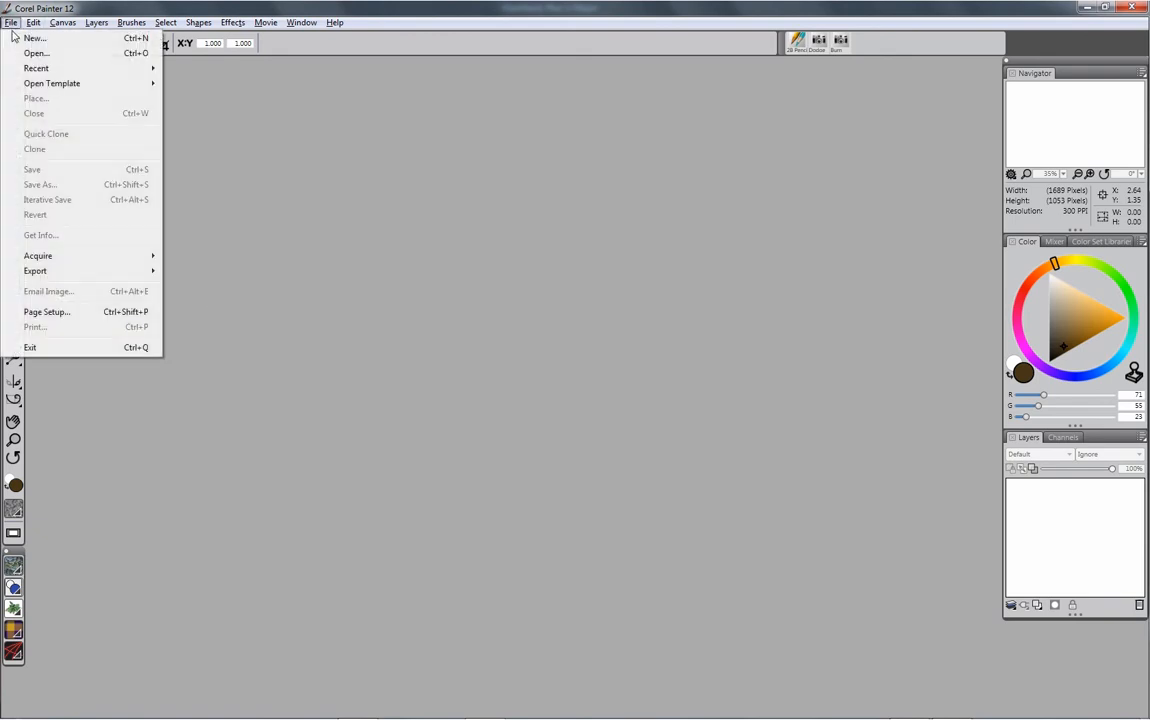
left_click(36, 53)
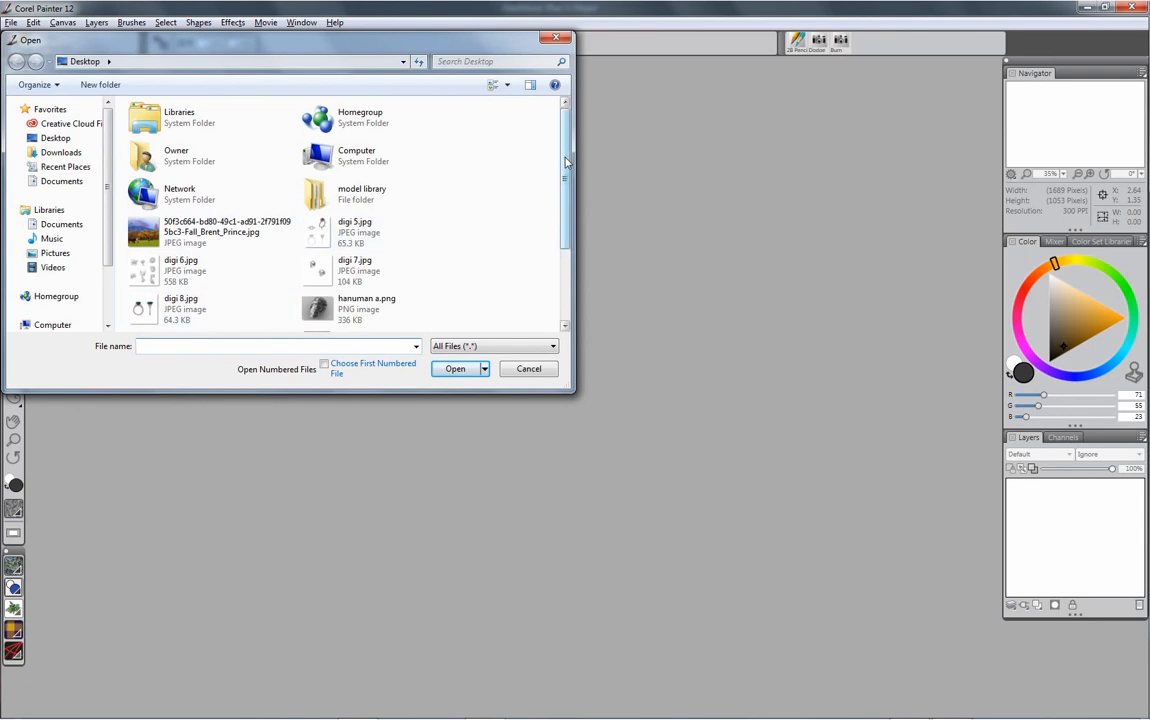
mouse_move(567, 162)
left_mouse_down()
mouse_move(566, 225)
mouse_move(562, 170)
left_mouse_up()
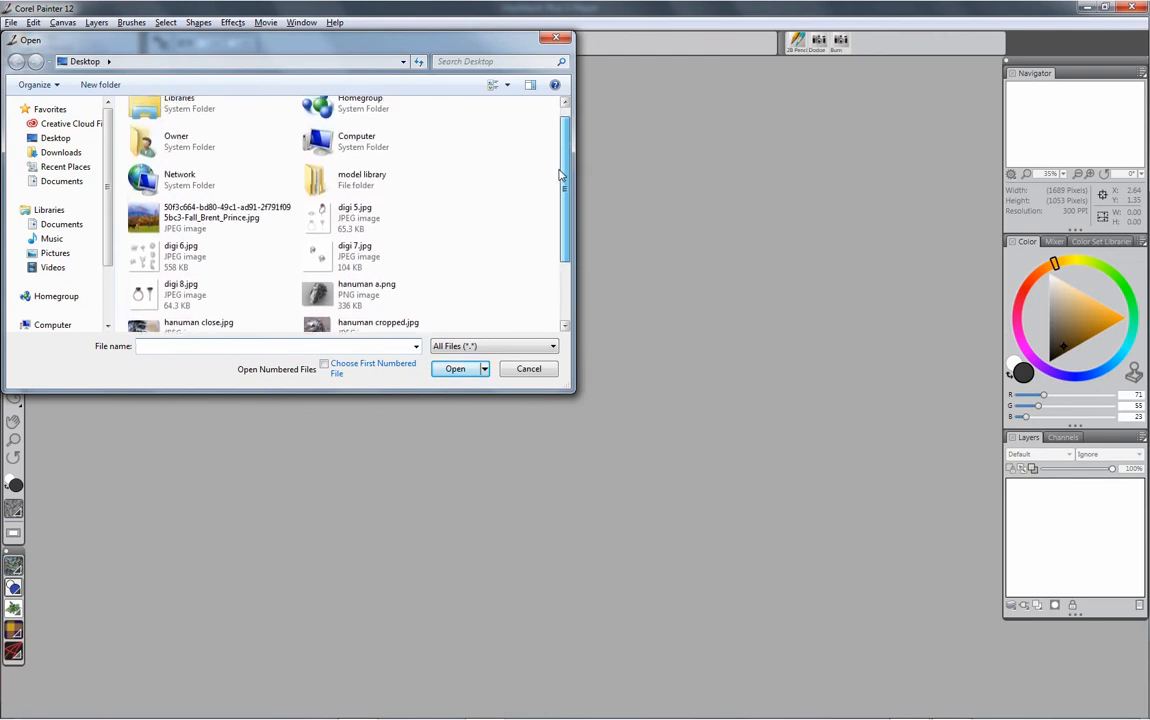
left_click(62, 225)
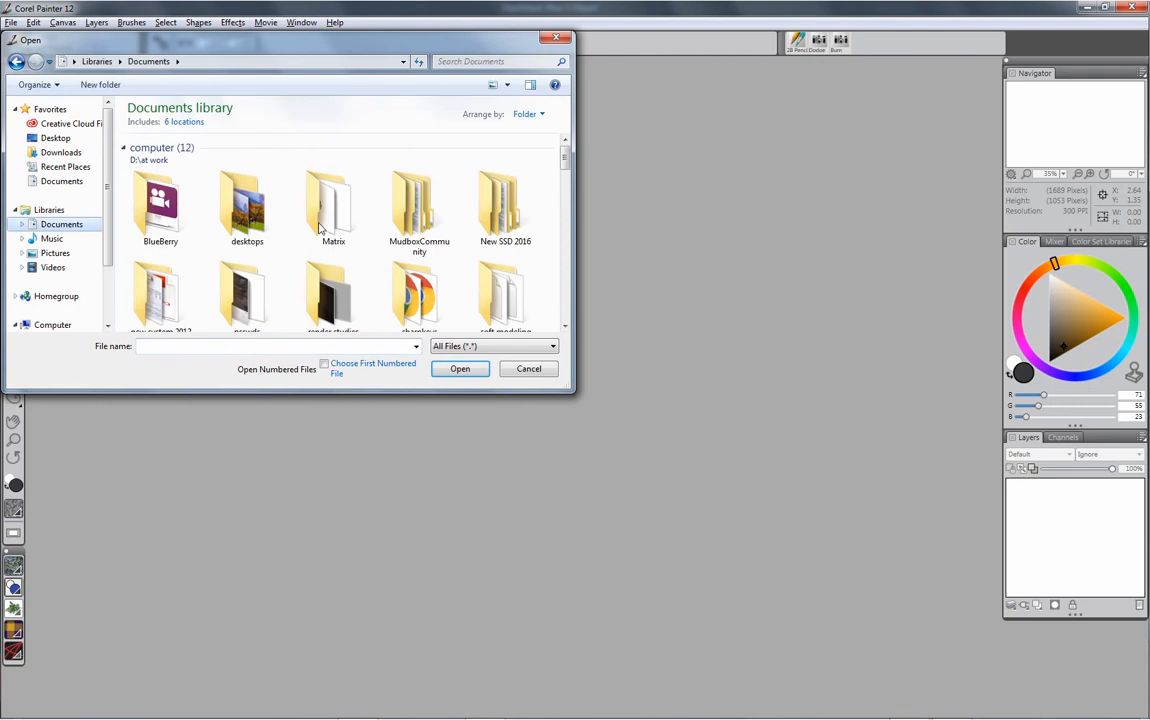
left_click_drag(565, 157, 565, 198)
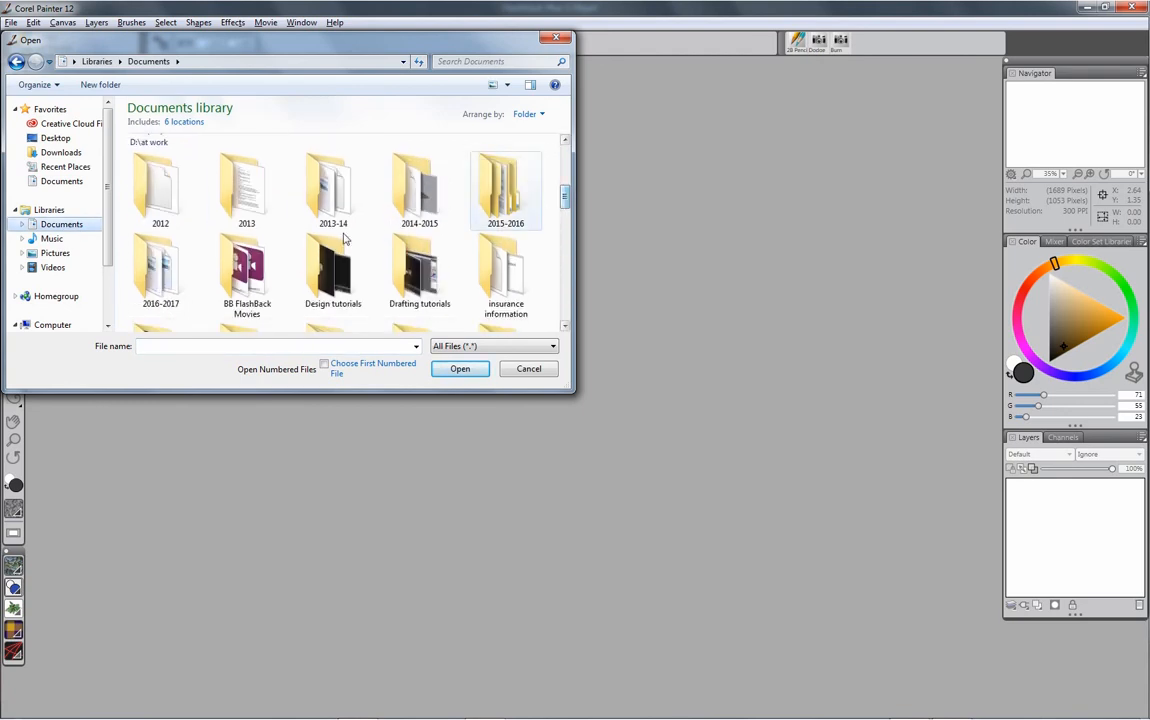
double_click(163, 285)
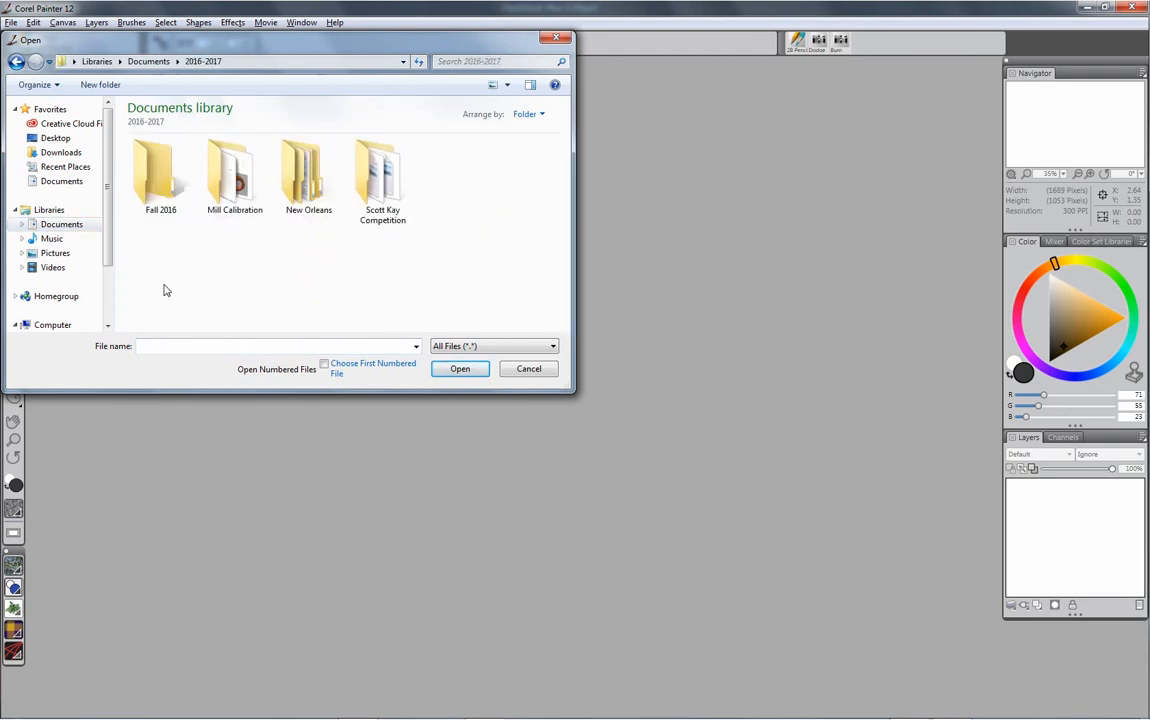
left_click(16, 62)
scroll(566, 216, "down", 3)
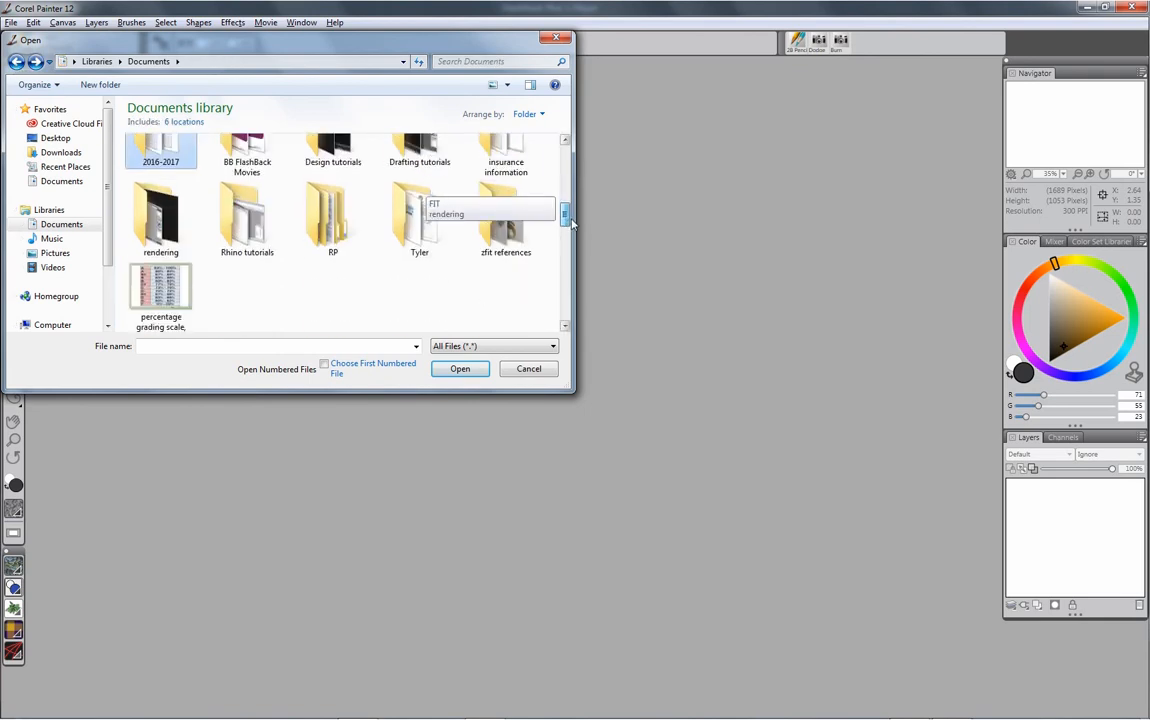
scroll(568, 220, "up", 1)
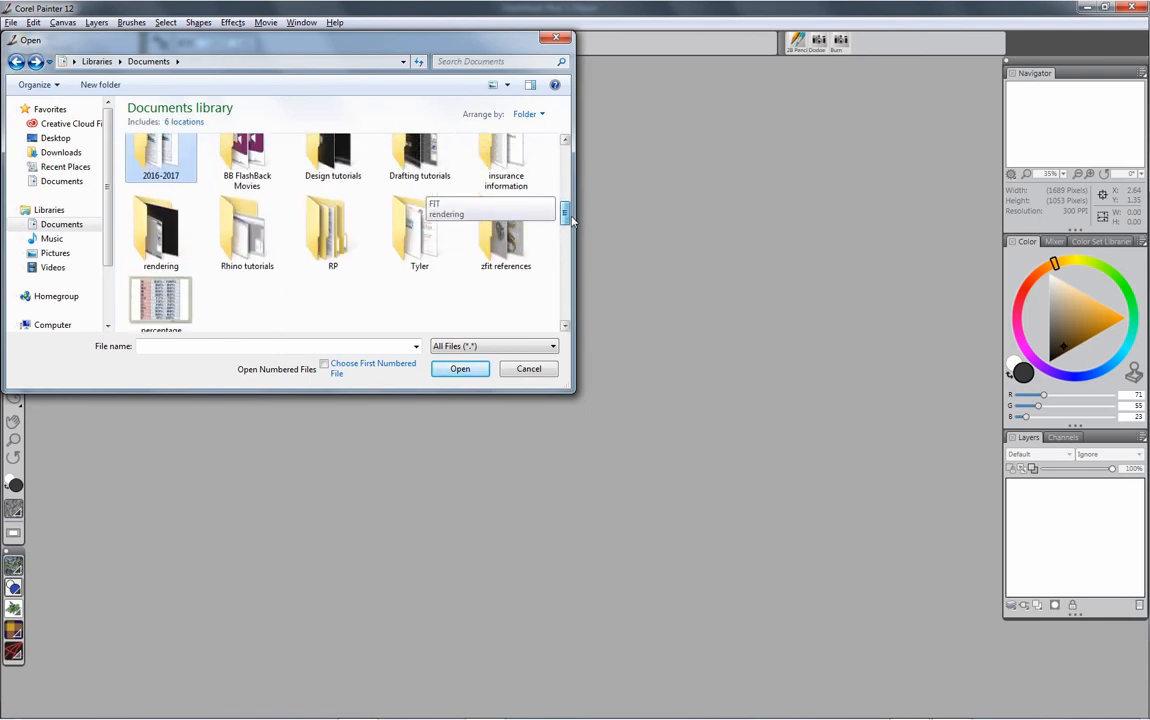
double_click(170, 255)
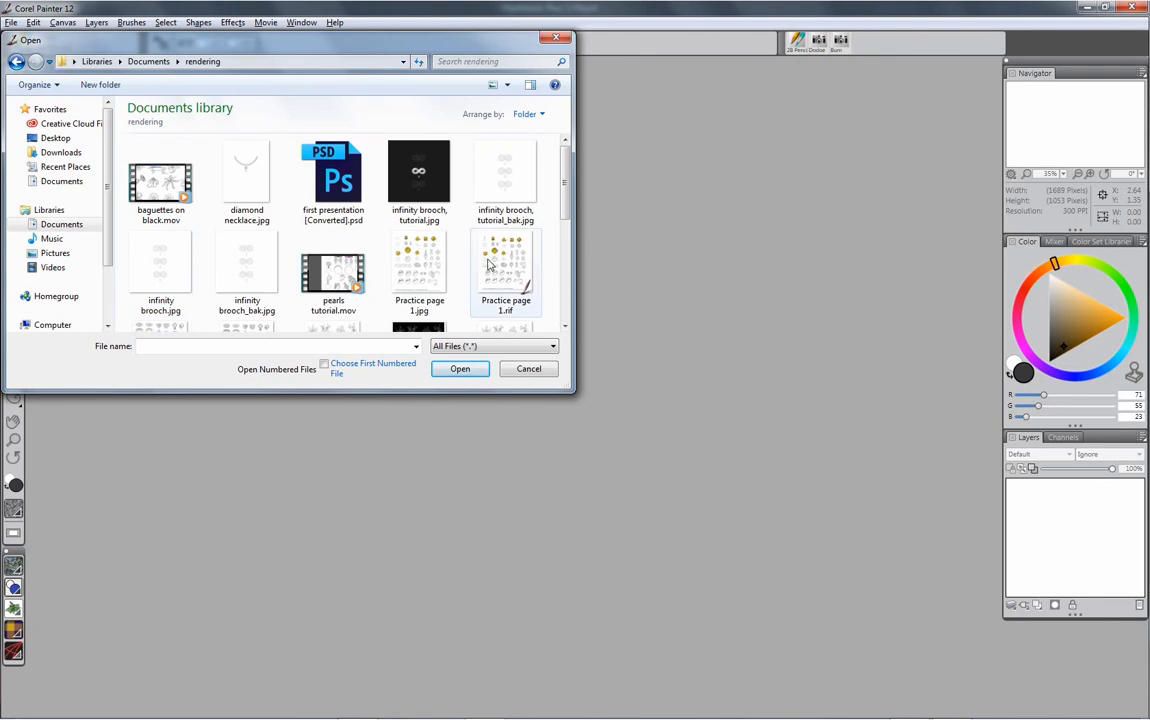
scroll(562, 235, "down", 2)
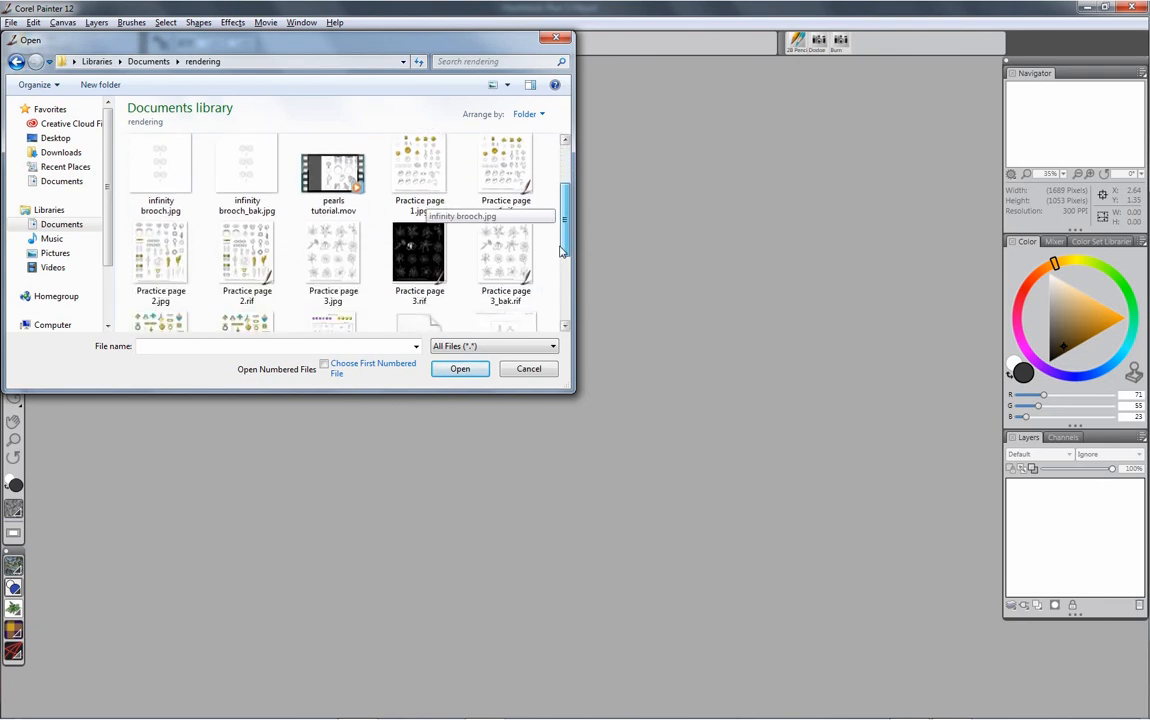
double_click(246, 272)
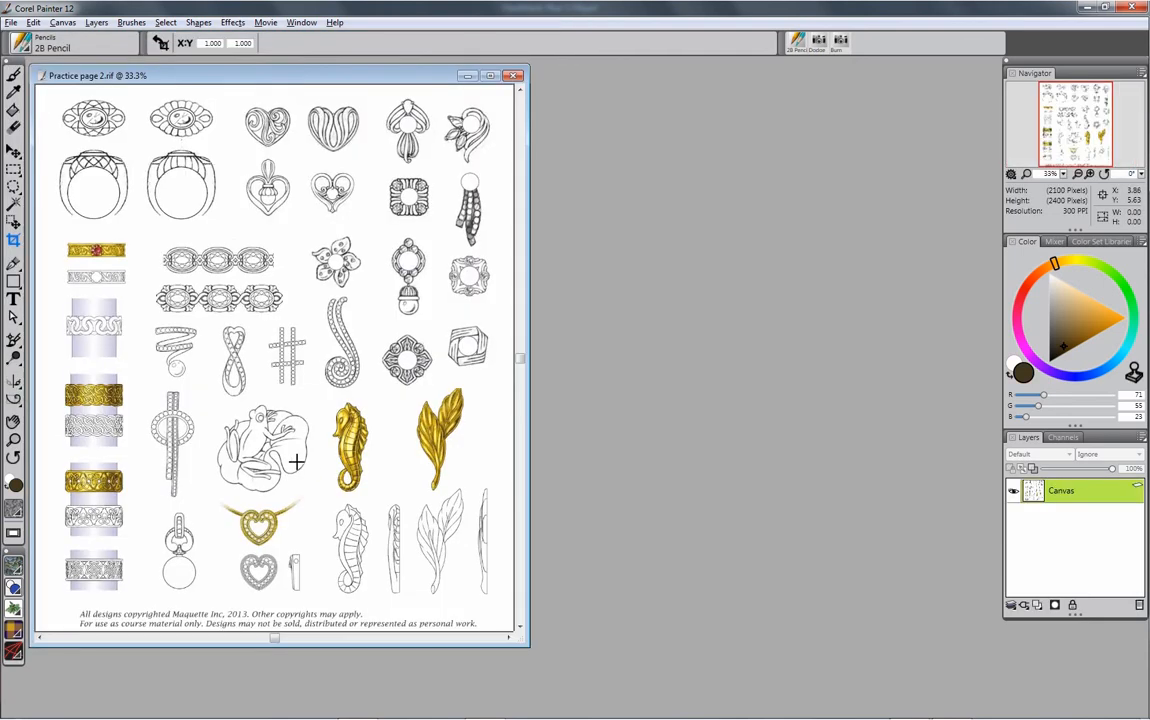
Step: Select the frog line drawing on the practice page with a rectangular selection and cut it to the clipboard
left_click(317, 468)
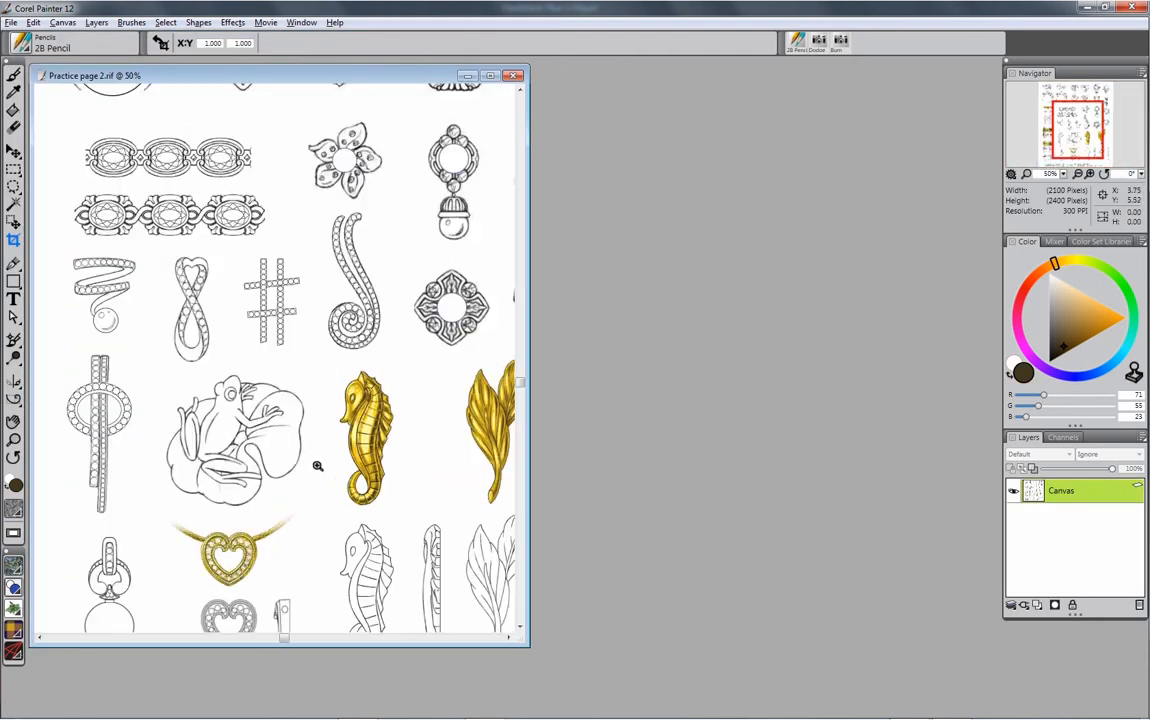
left_click(318, 464)
left_click_drag(325, 464, 388, 378)
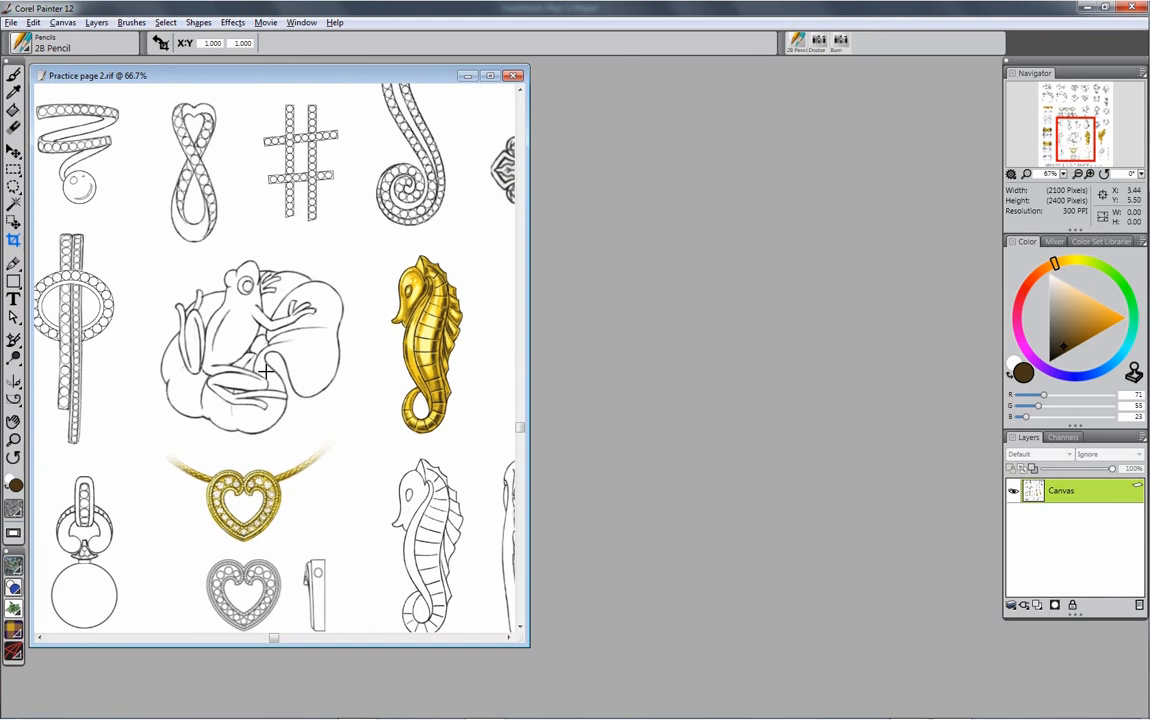
key("r")
mouse_move(128, 255)
left_mouse_down()
mouse_move(363, 440)
mouse_move(377, 465)
mouse_move(368, 446)
left_mouse_up()
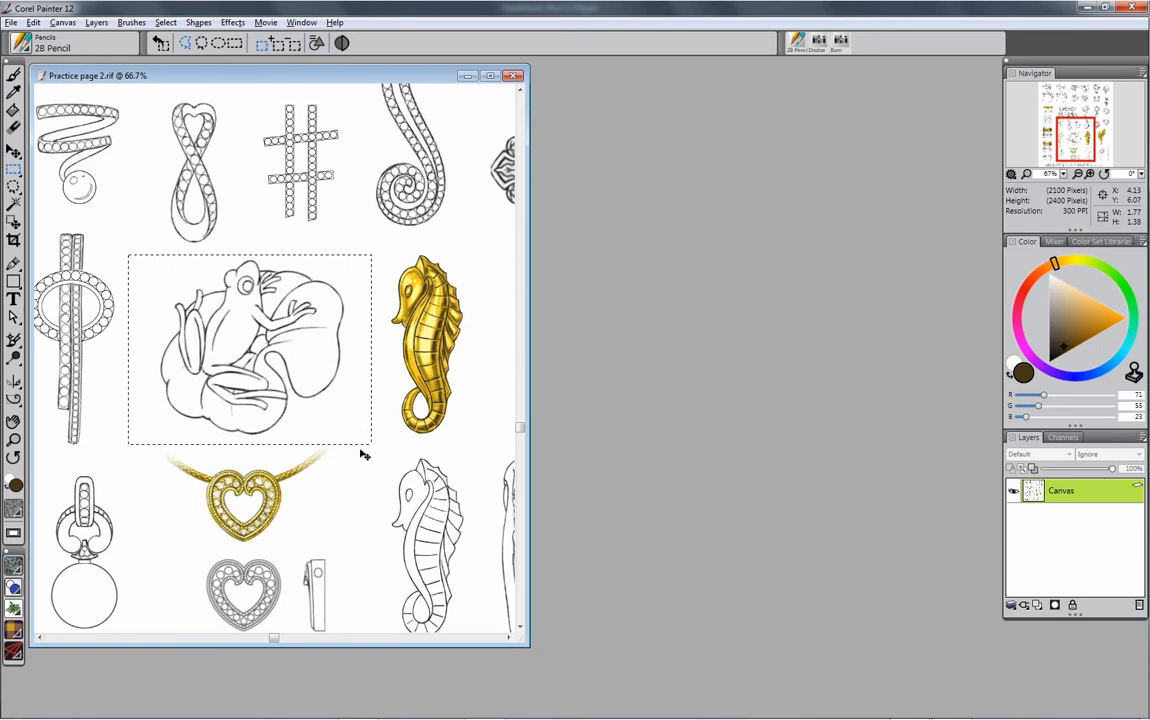
key("Delete")
Step: Close the practice page without saving changes and create a new 6 by 6 inch image at 300 pixels per inch
left_click(512, 75)
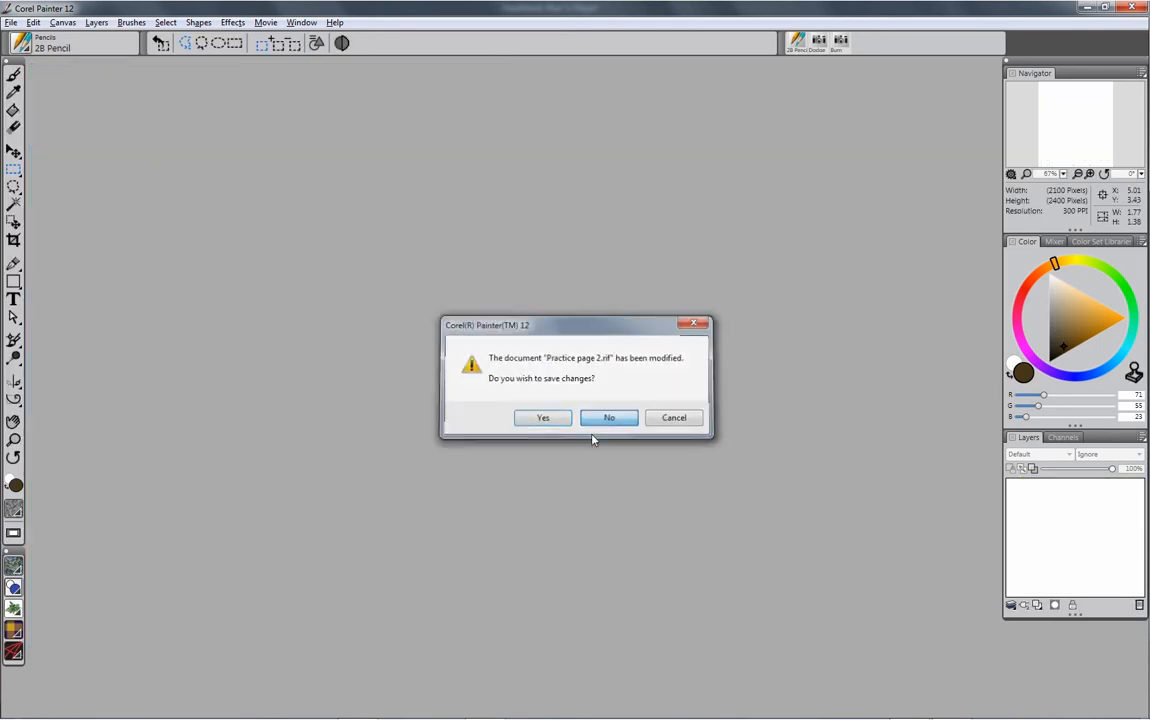
left_click(604, 420)
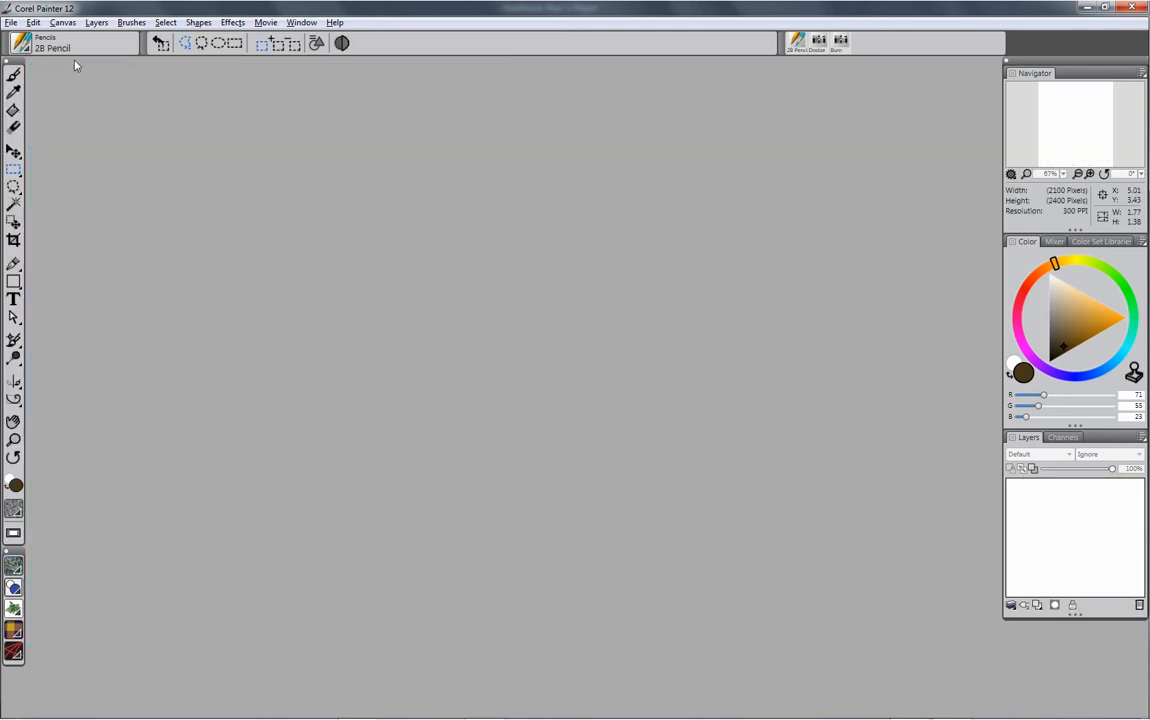
left_click(20, 22)
left_click(26, 37)
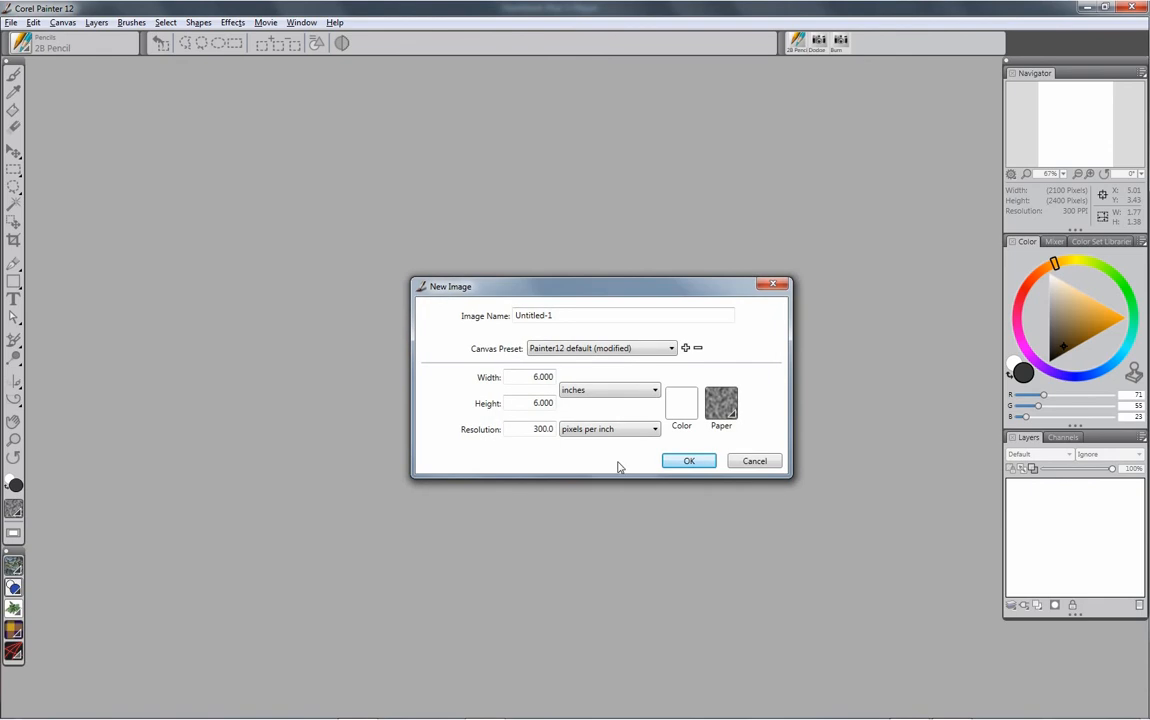
left_click(689, 461)
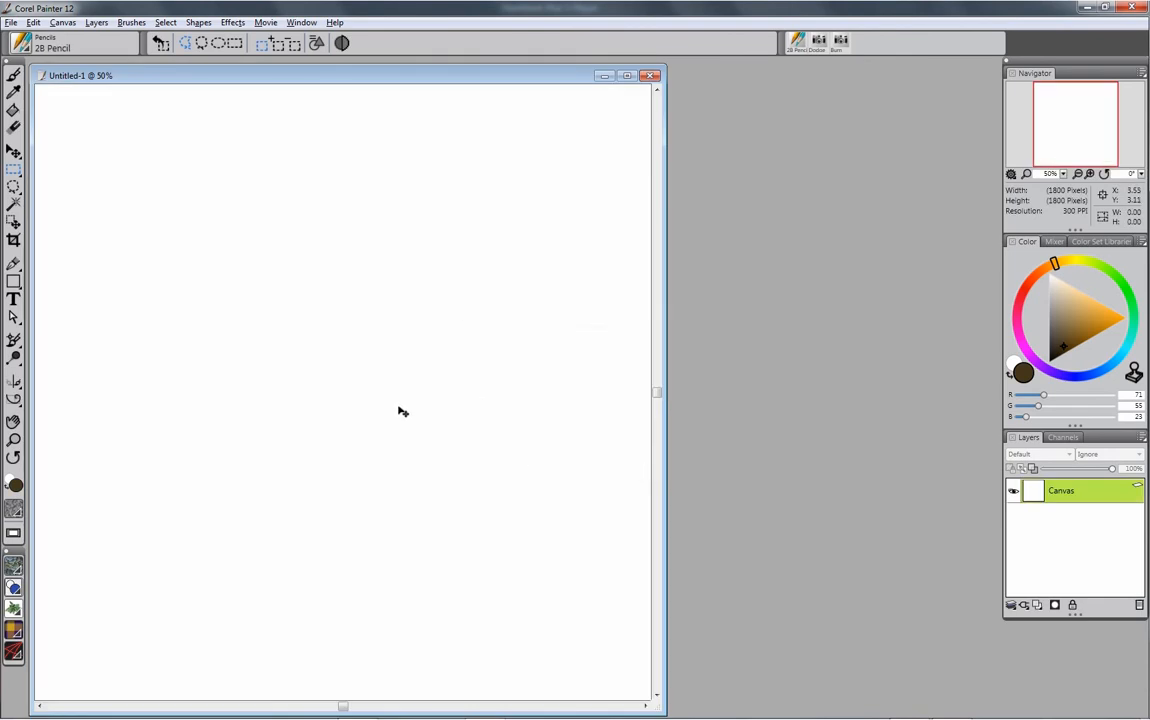
Step: Paste the frog drawing into the new image and move it to the middle of the canvas
key("ctrl+v")
left_click_drag(370, 588, 331, 371)
key("ctrl+plus")
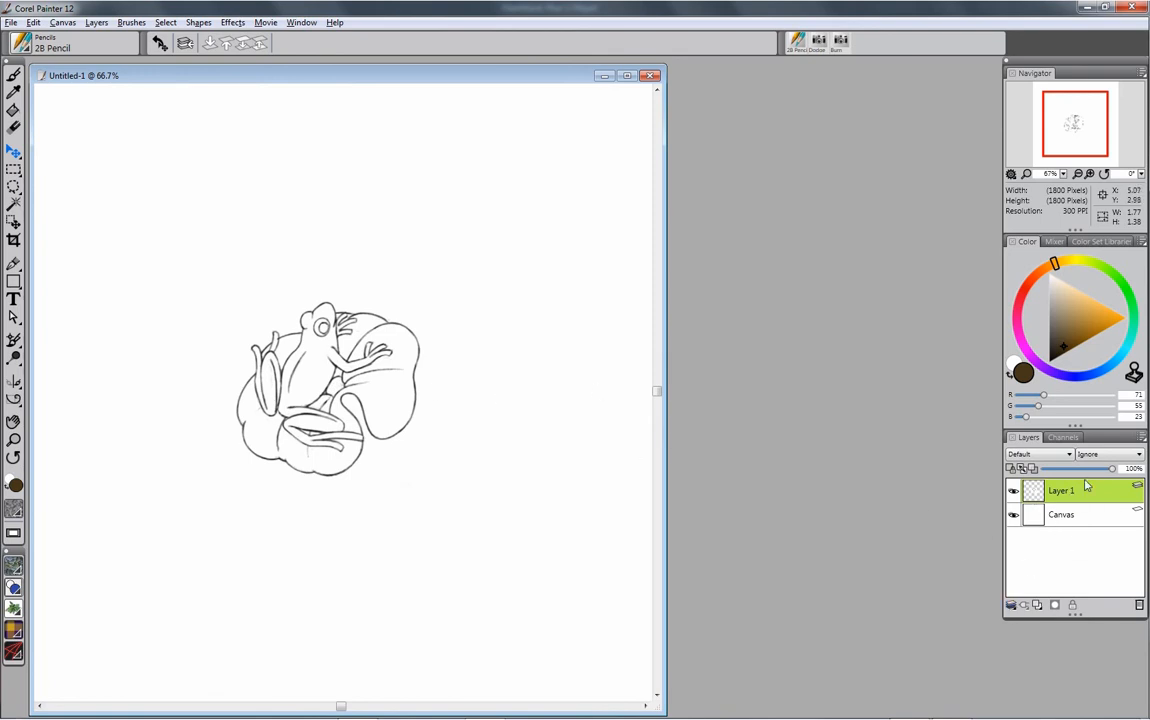
Step: Check the pasted frog layer by hiding and showing it, and drop it onto the Canvas
left_click(1013, 493)
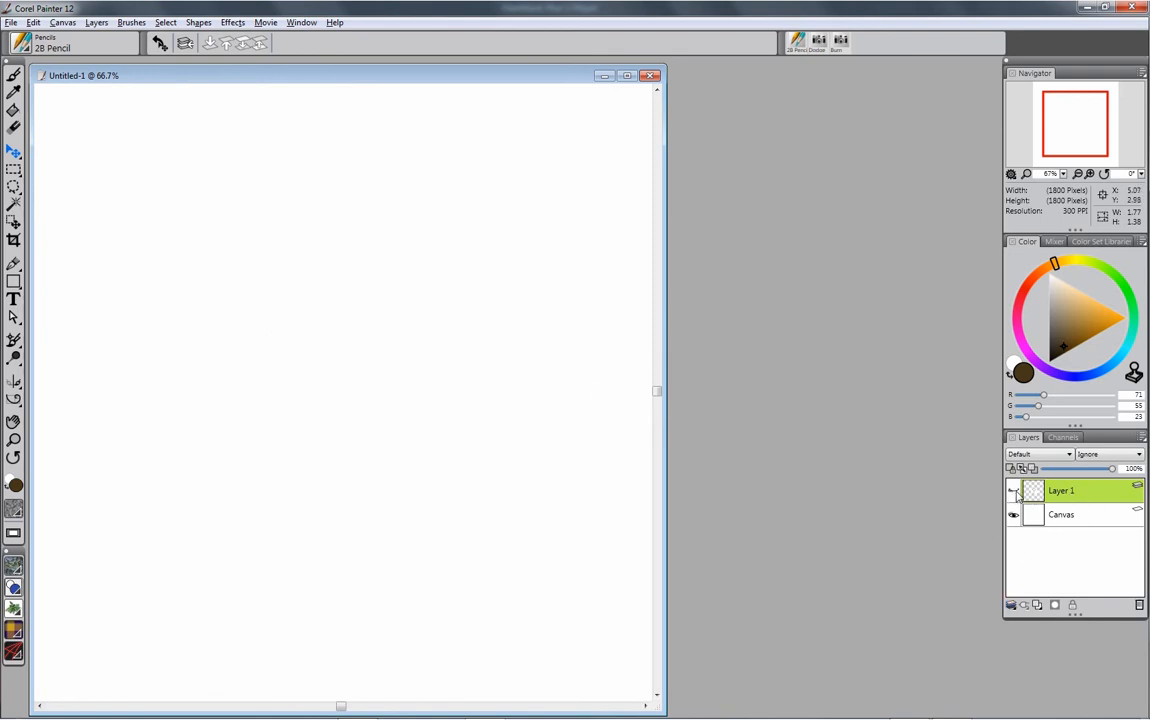
left_click(1013, 493)
left_click(1012, 606)
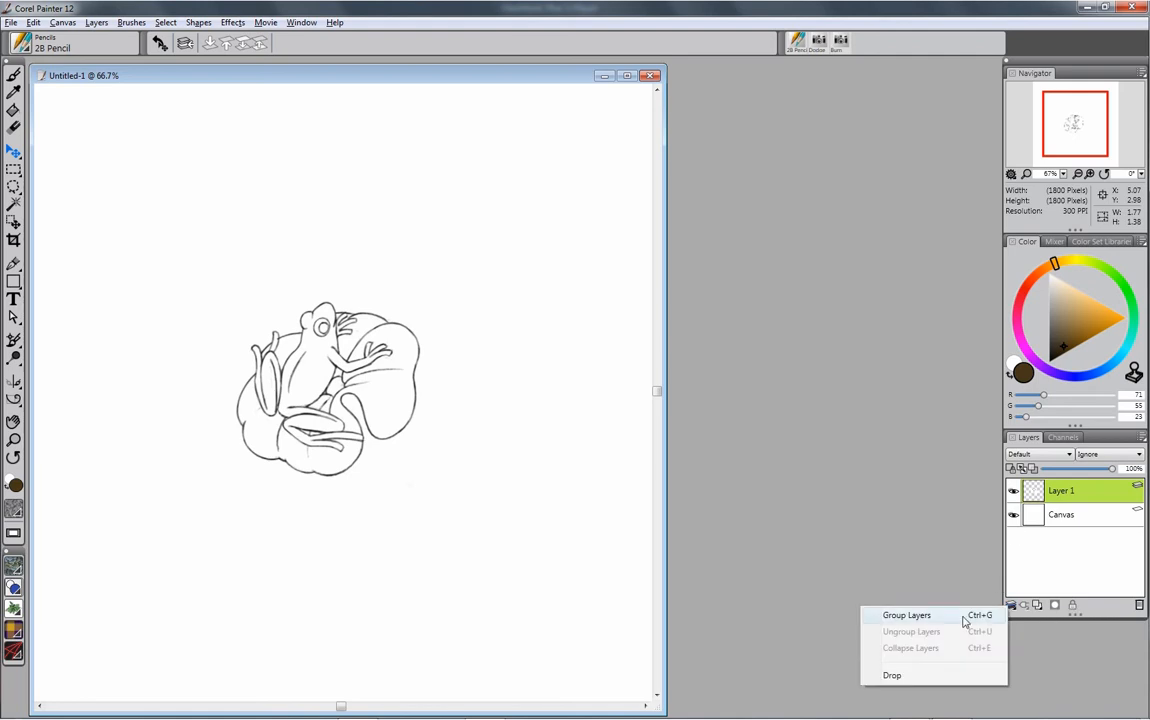
left_click(1071, 508)
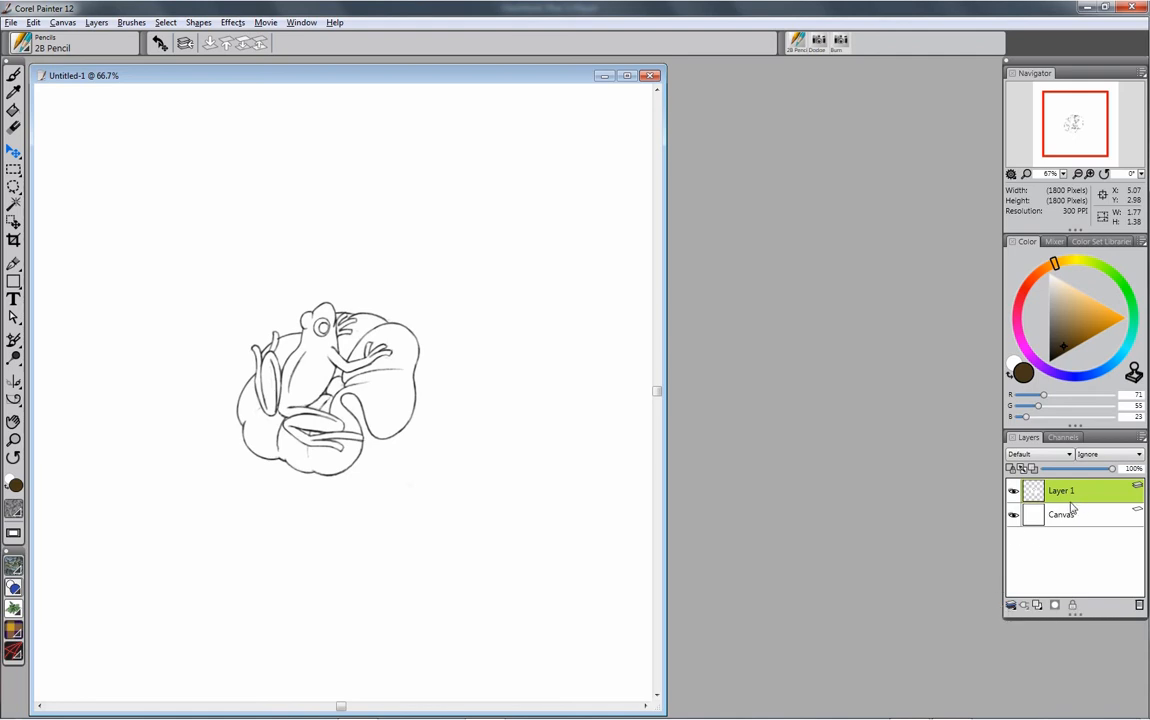
left_click(1011, 606)
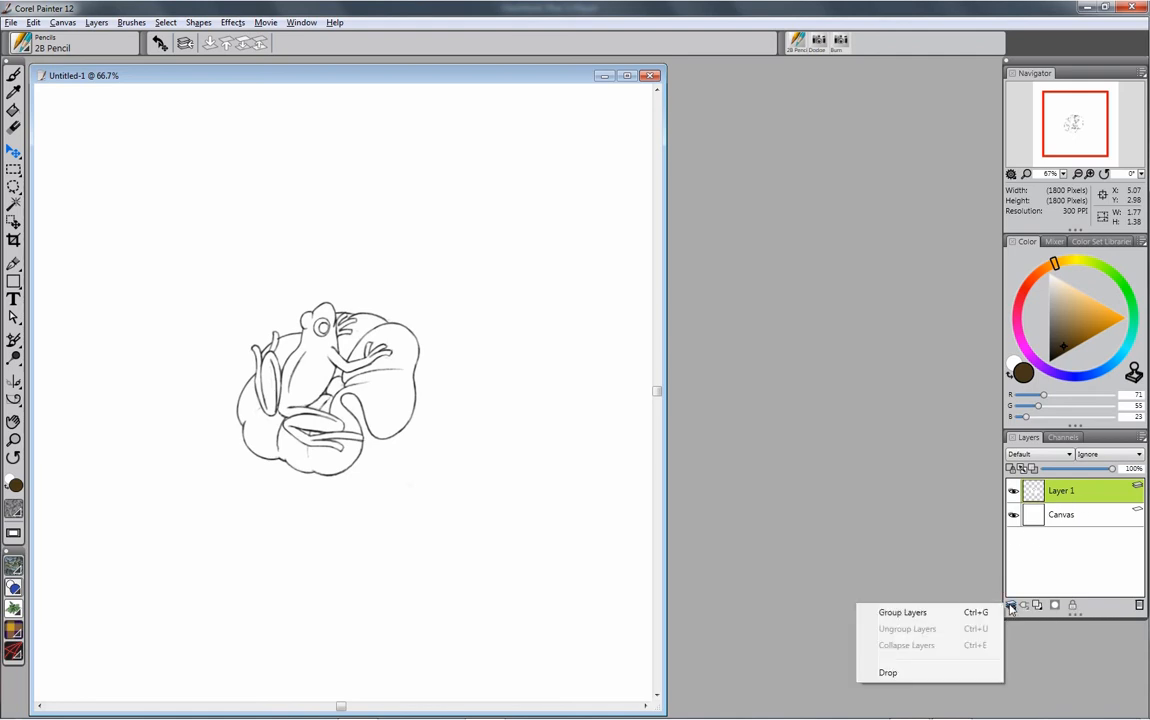
left_click(906, 673)
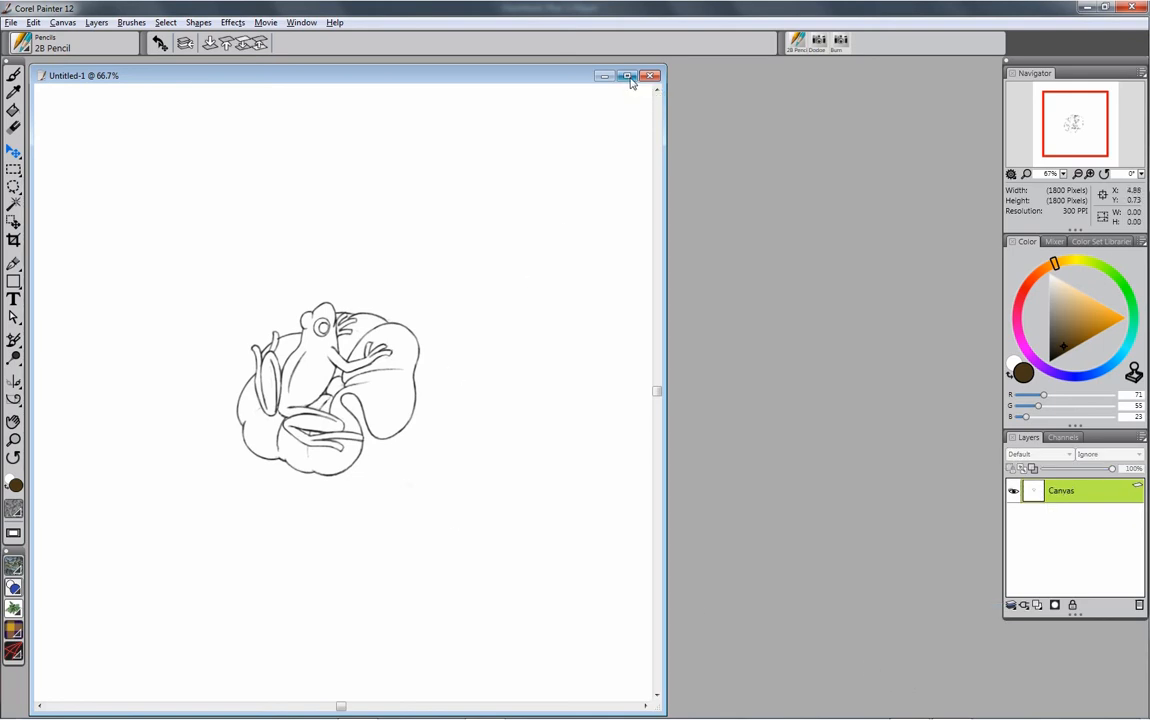
Step: Maximize the document window and enlarge the frog drawing to a 100% view
left_click(628, 78)
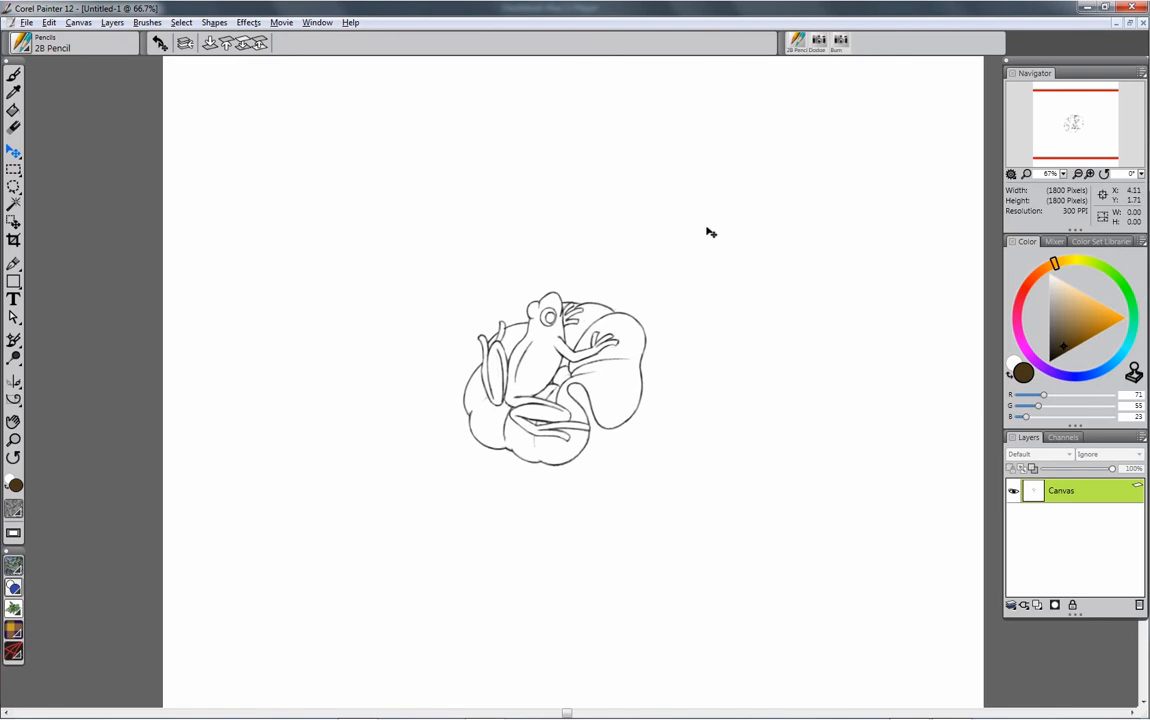
left_click(1131, 23)
left_click(627, 76)
key("ctrl+plus")
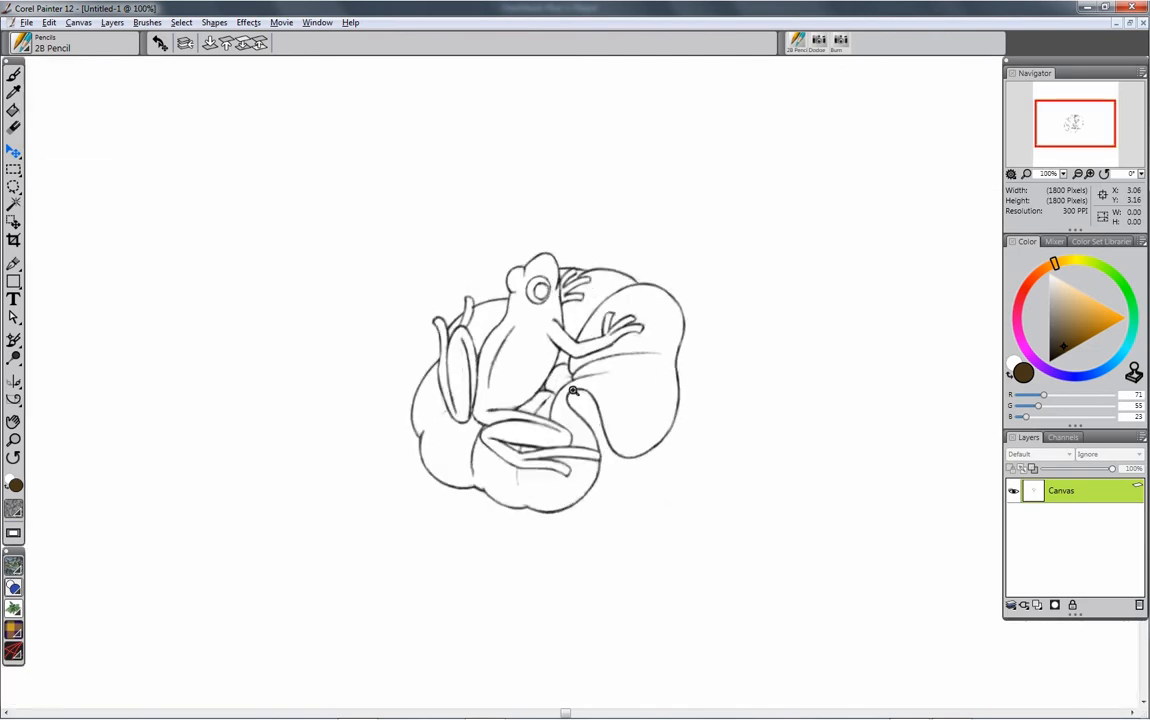
left_click(573, 390)
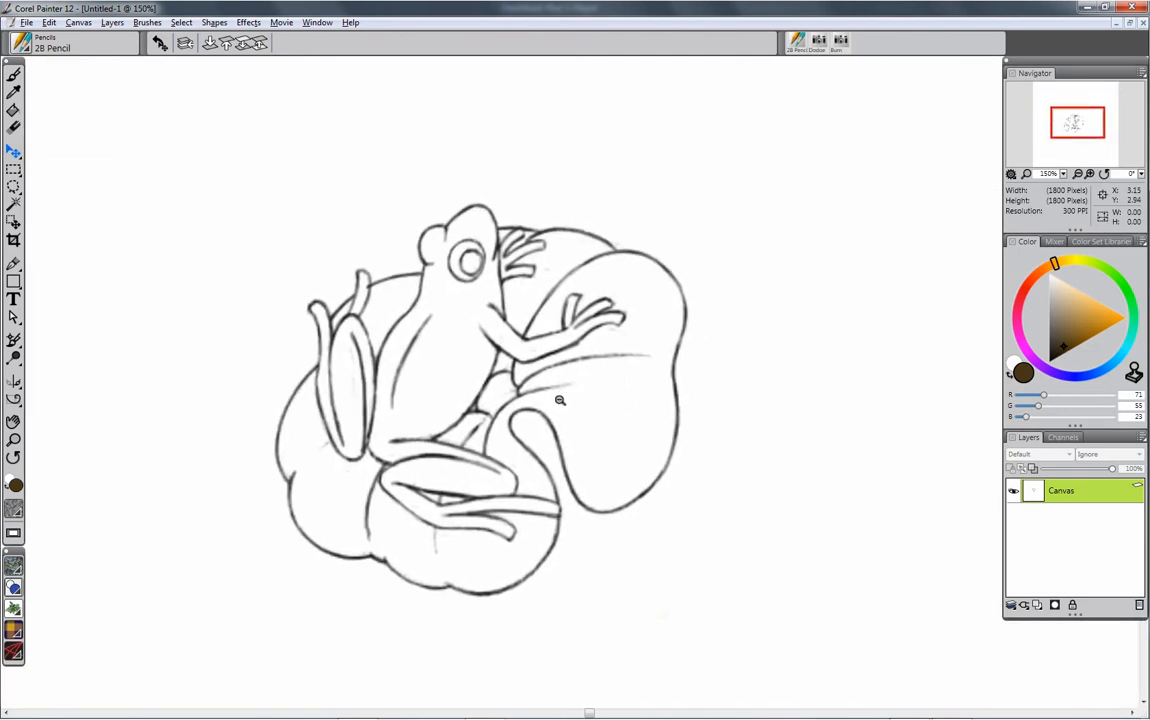
key("ctrl+minus")
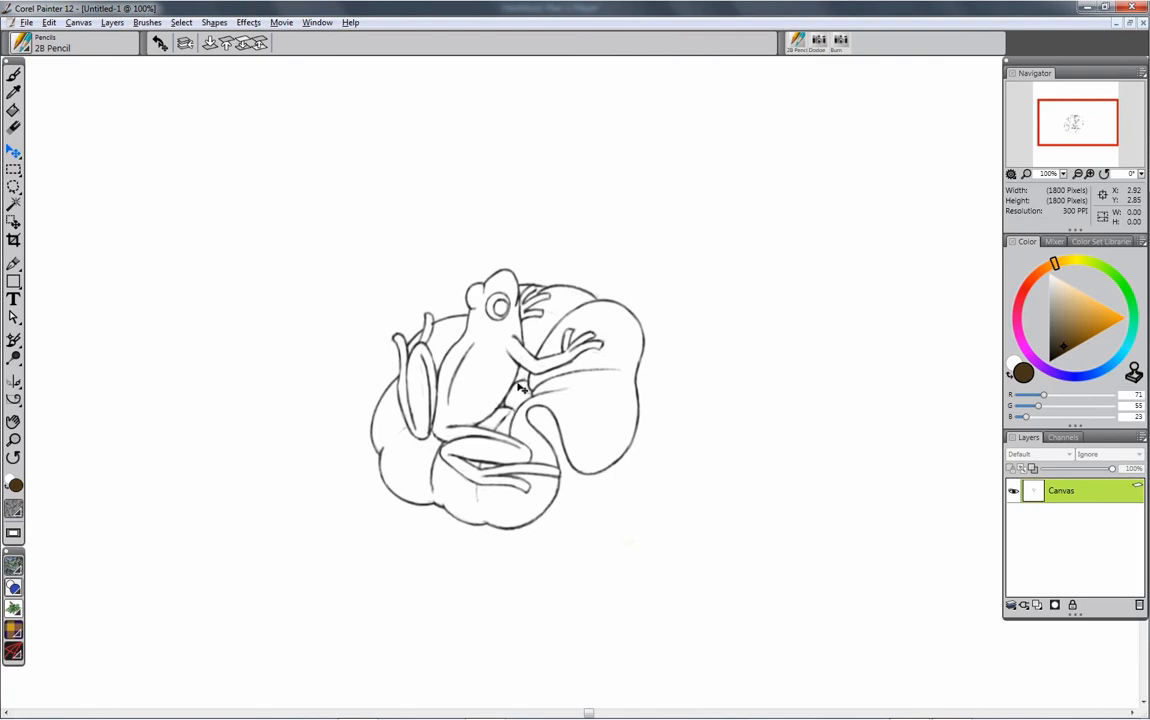
Step: Add a new layer above the Canvas and name it "tracing"
left_click(1037, 606)
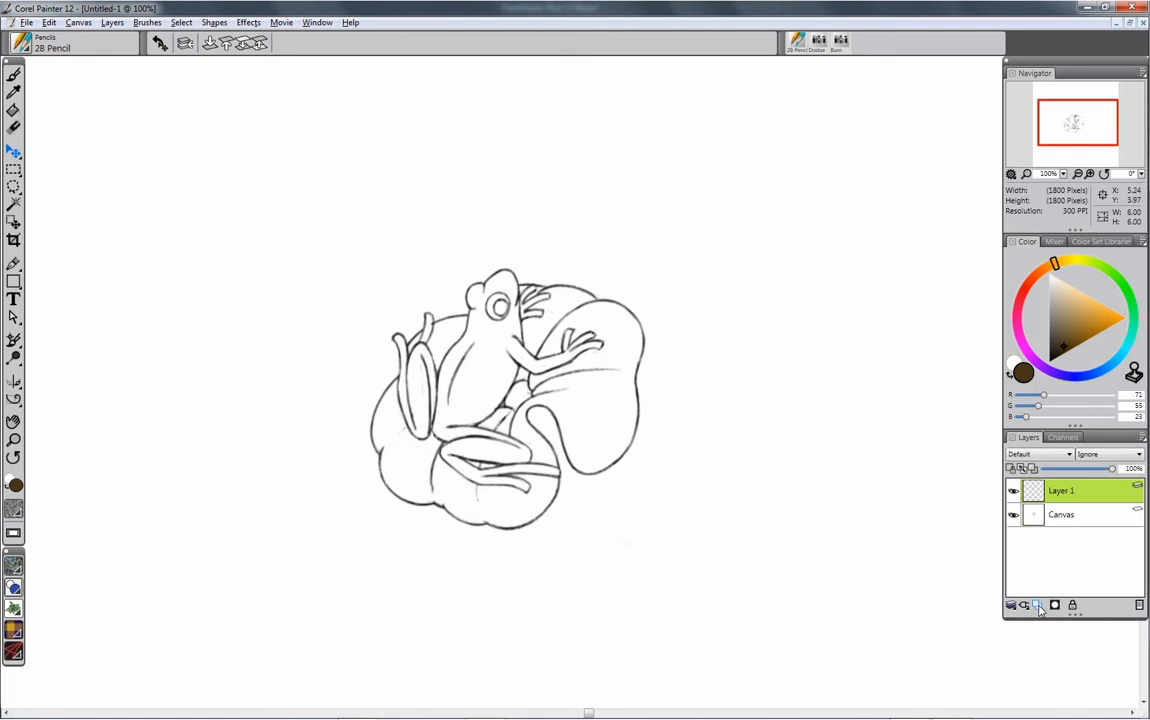
double_click(1060, 492)
type("l")
key("Return")
Step: Examine the frog drawing and the whole page at several magnifications, from 10% up to about 81%
left_click(352, 476, "ctrl+alt")
left_click(357, 483, "ctrl+alt")
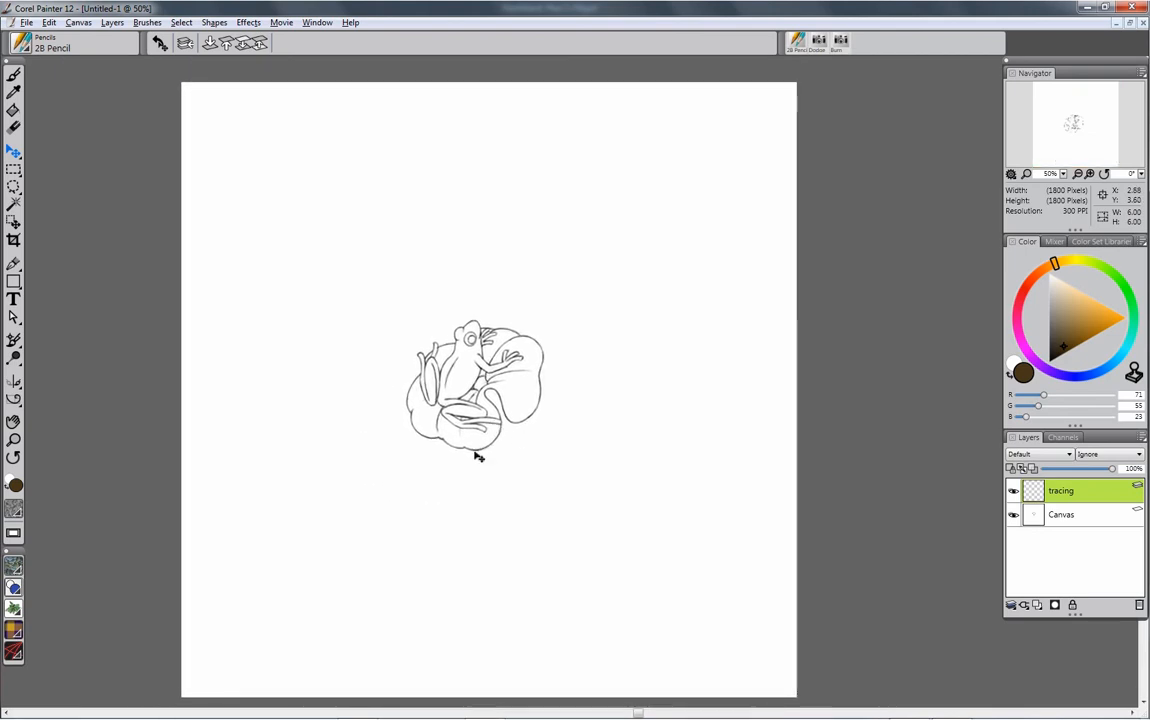
left_click(470, 462, "ctrl+alt")
left_click(477, 463, "ctrl+alt")
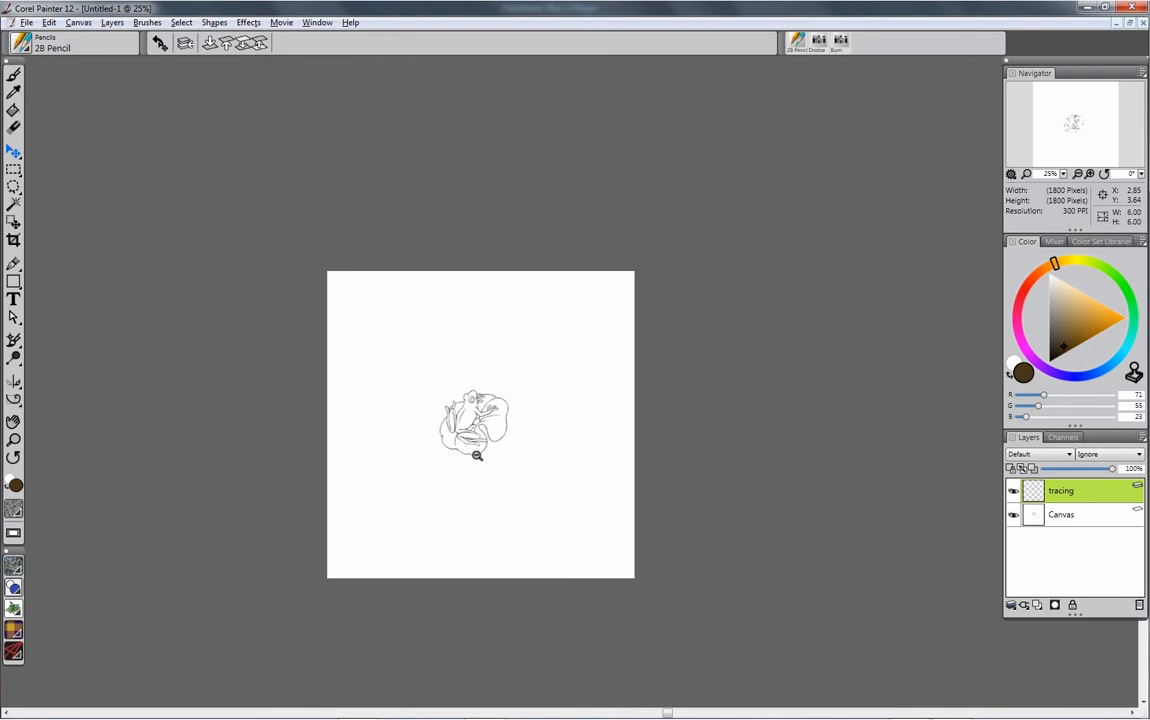
left_click(478, 446, "ctrl+alt")
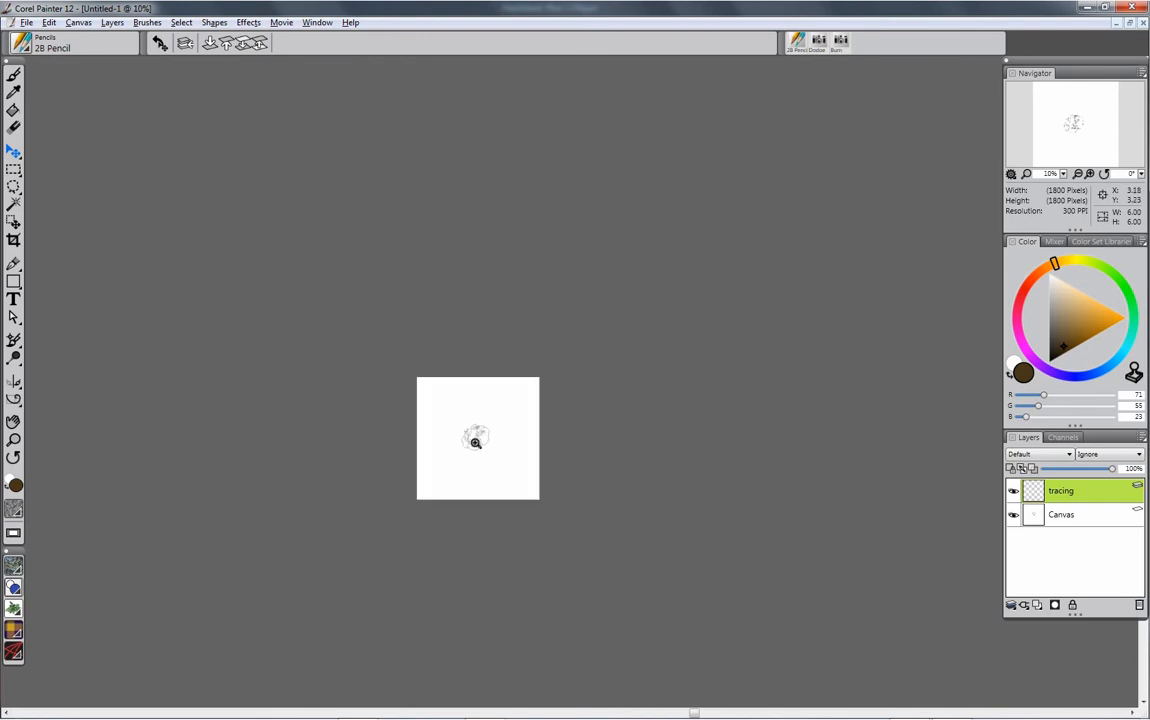
left_click(475, 442)
left_click(476, 442)
left_click(477, 441)
left_click(478, 441)
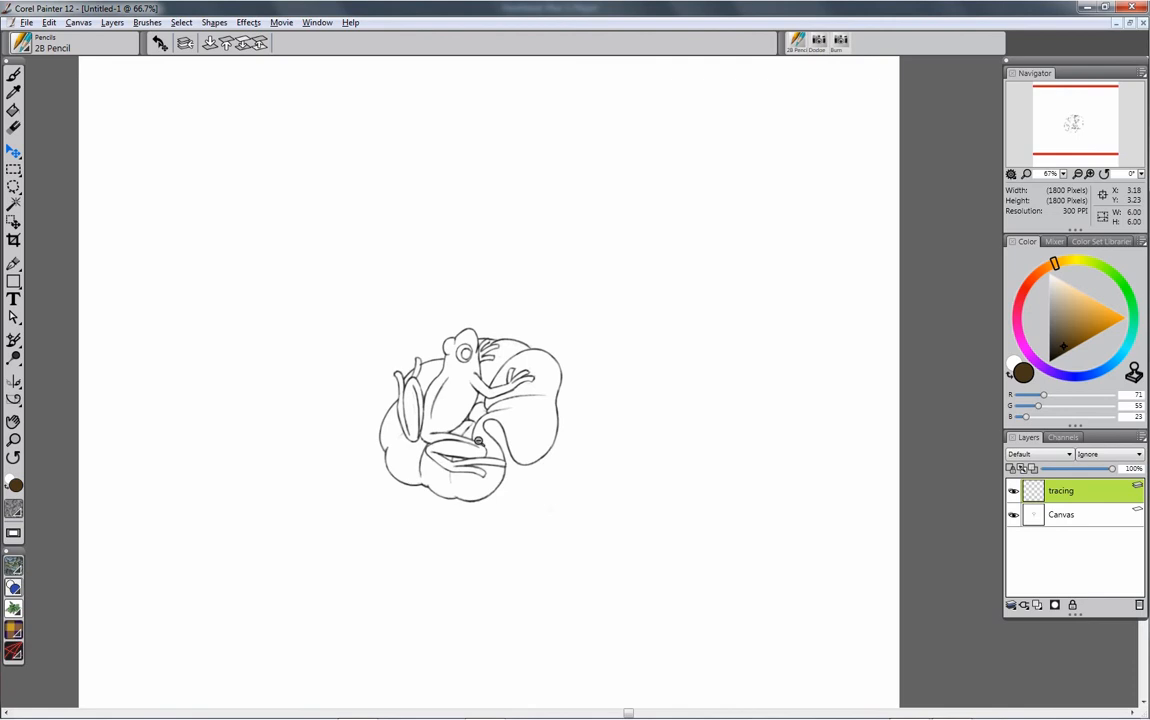
left_click(478, 442, "ctrl+alt")
left_click(479, 446, "ctrl+alt")
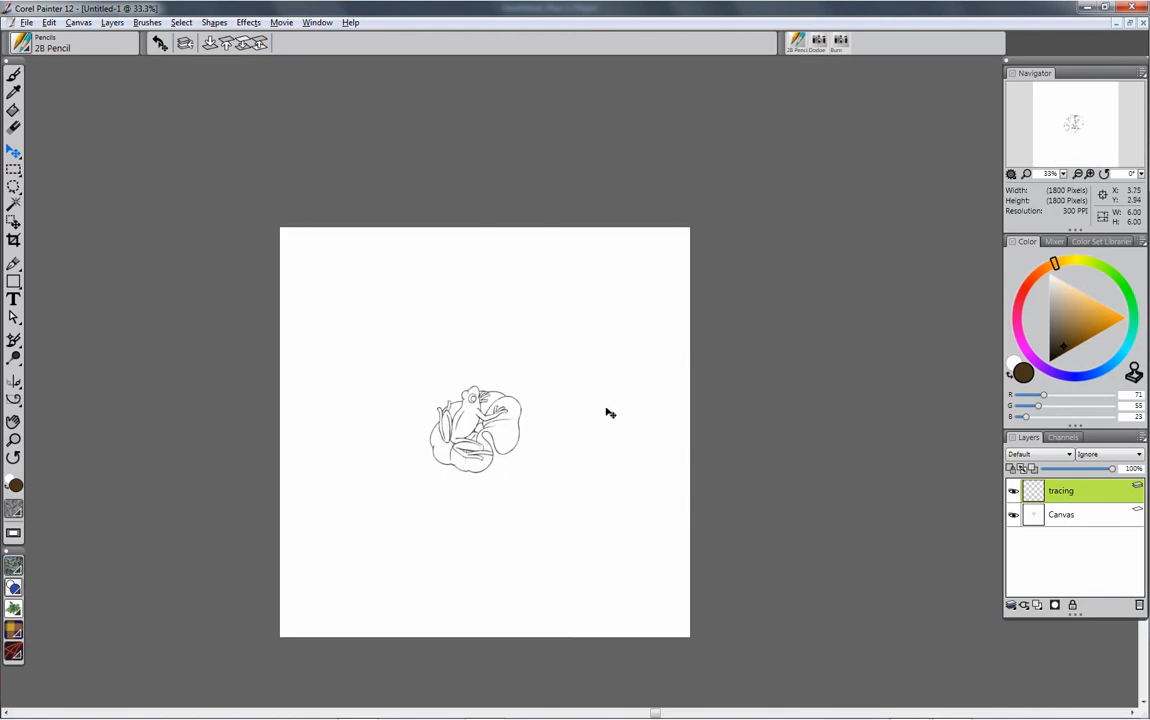
left_click(1063, 174)
mouse_move(1077, 183)
left_mouse_down()
mouse_move(1047, 183)
mouse_move(1087, 183)
left_mouse_up()
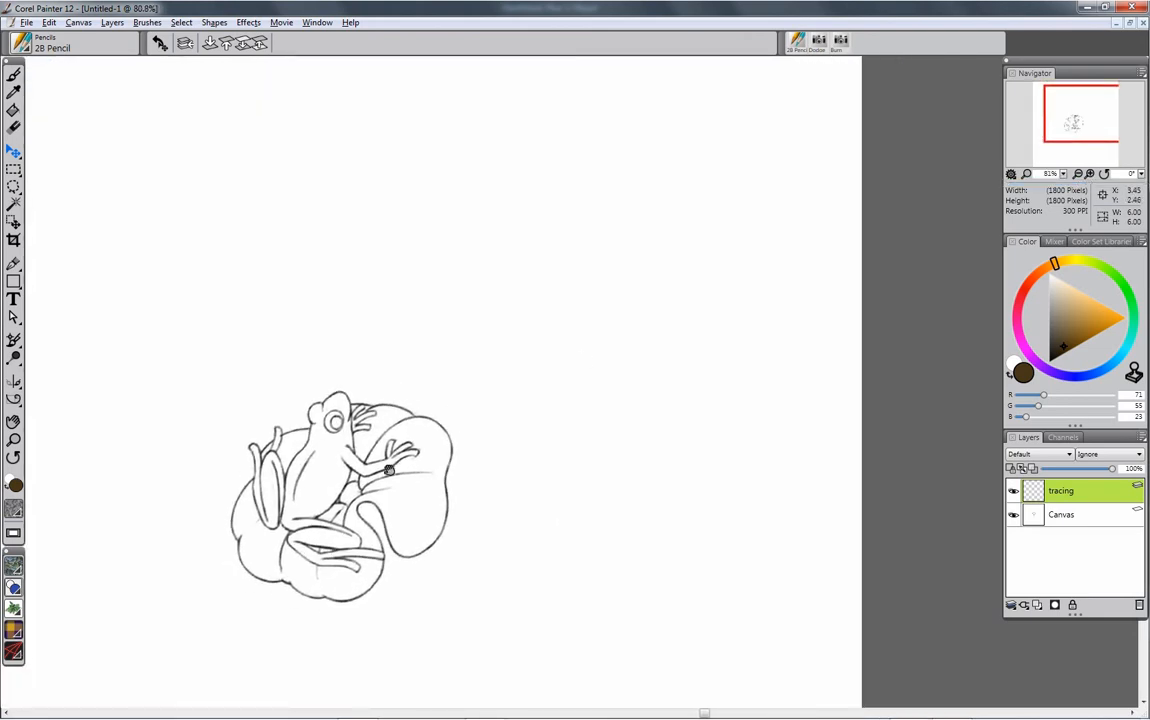
Step: Select the entire page area with the tracing layer active
mouse_move(388, 474)
left_mouse_down()
mouse_move(521, 384)
mouse_move(539, 398)
left_mouse_up()
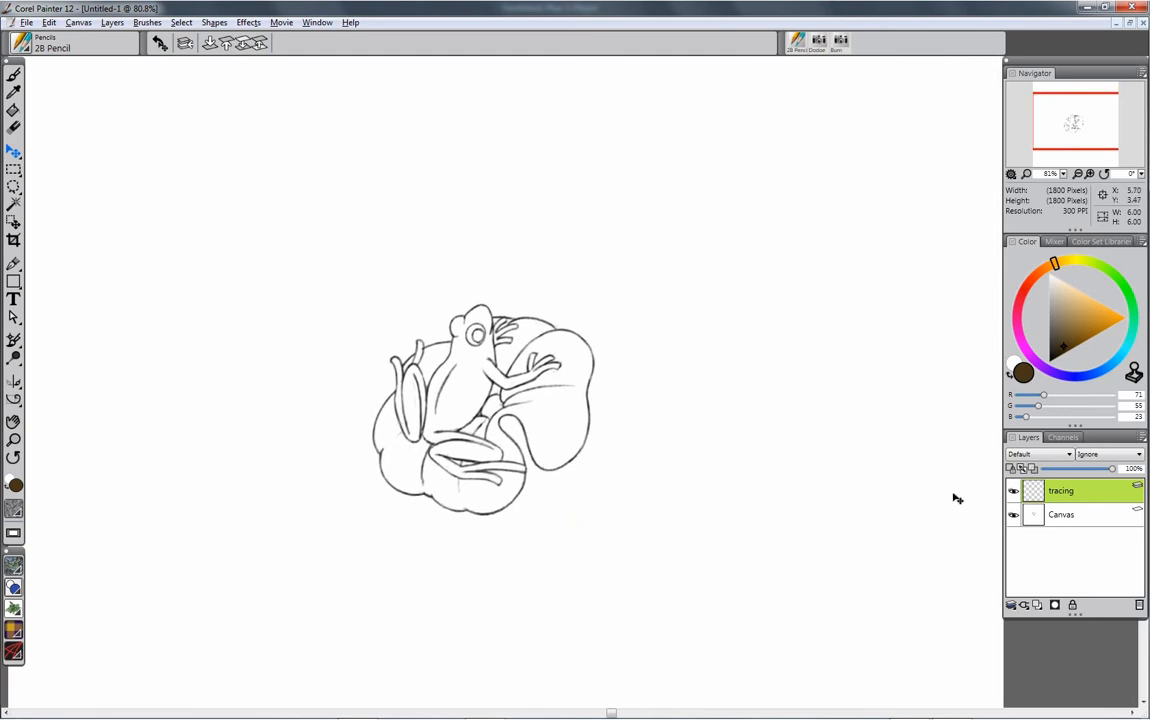
left_click(1064, 175)
left_click_drag(1087, 183, 1071, 183)
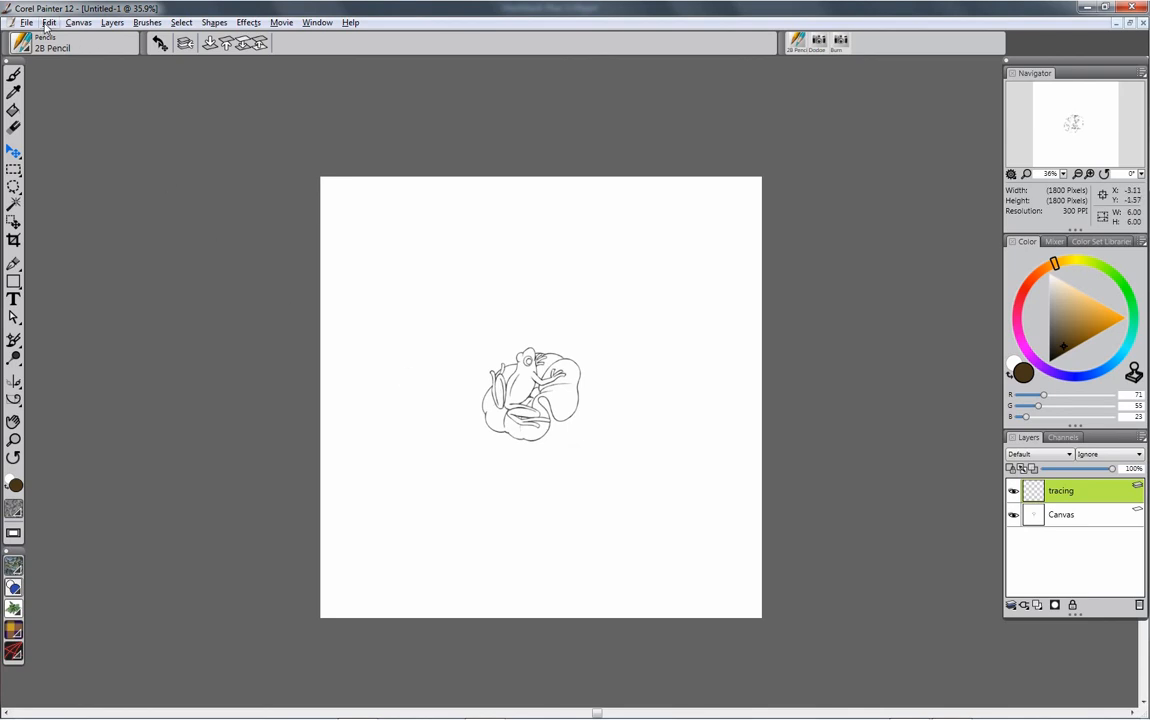
left_click(181, 22)
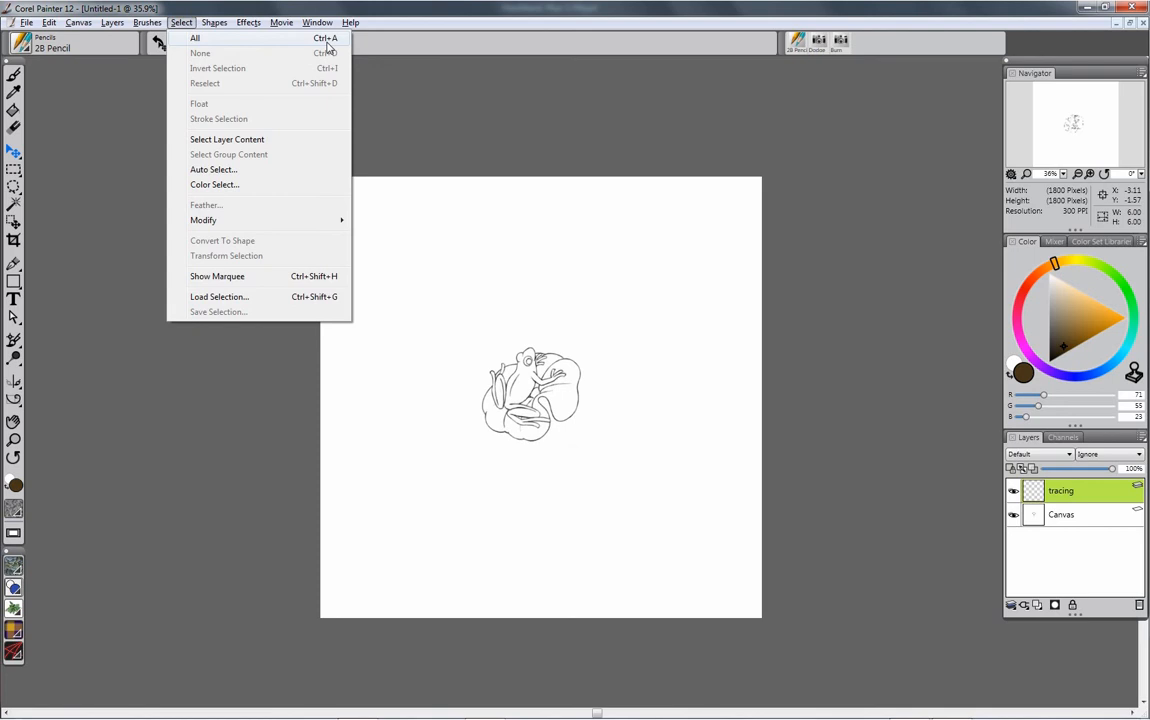
left_click(523, 63)
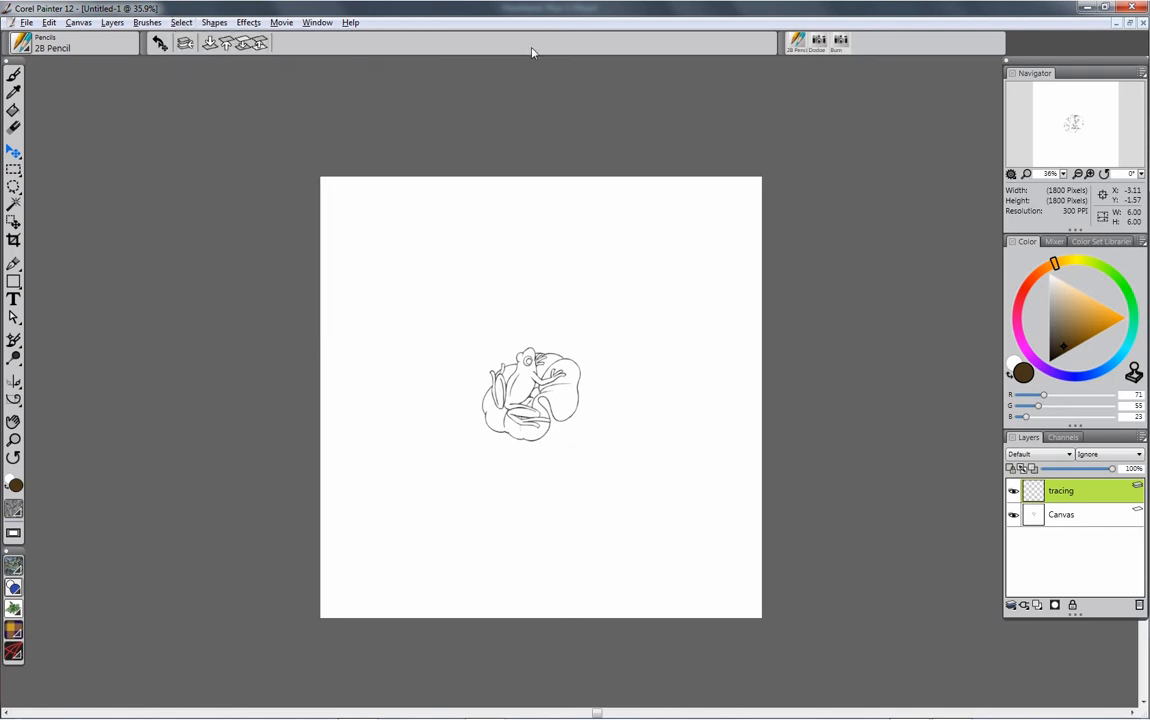
key("ctrl+a")
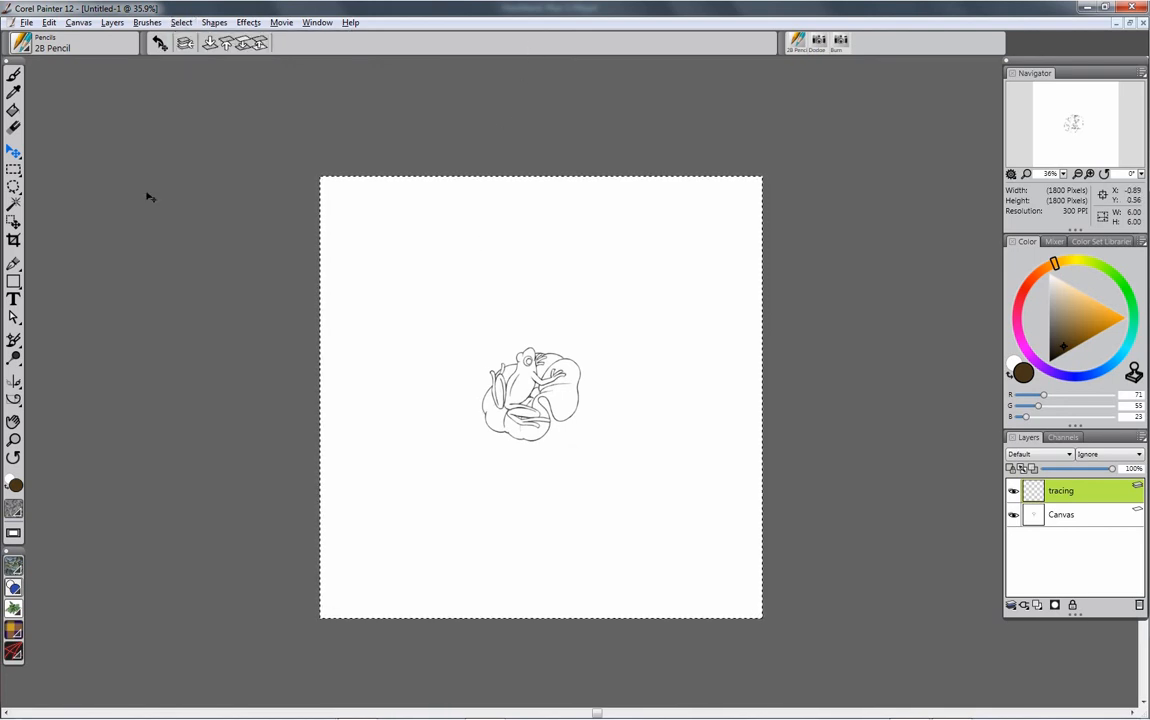
Step: Fill the selected area of the tracing layer with white using the Paint Bucket, and clear the selection
left_click(12, 110)
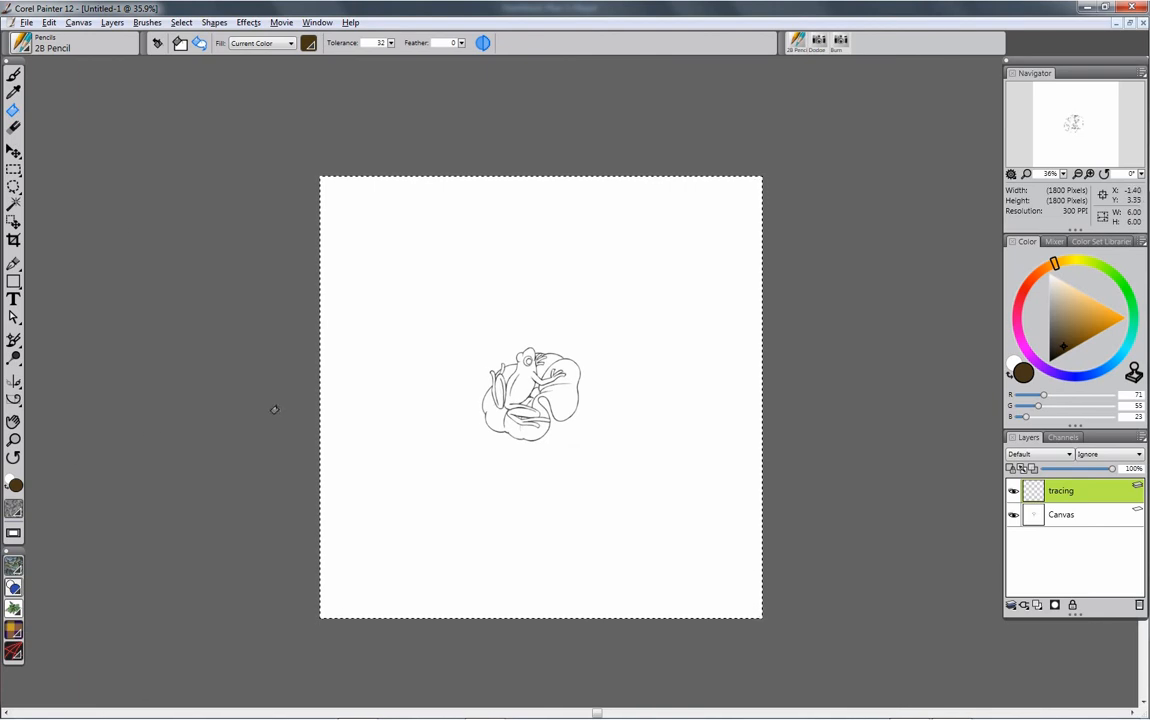
left_click(1009, 378)
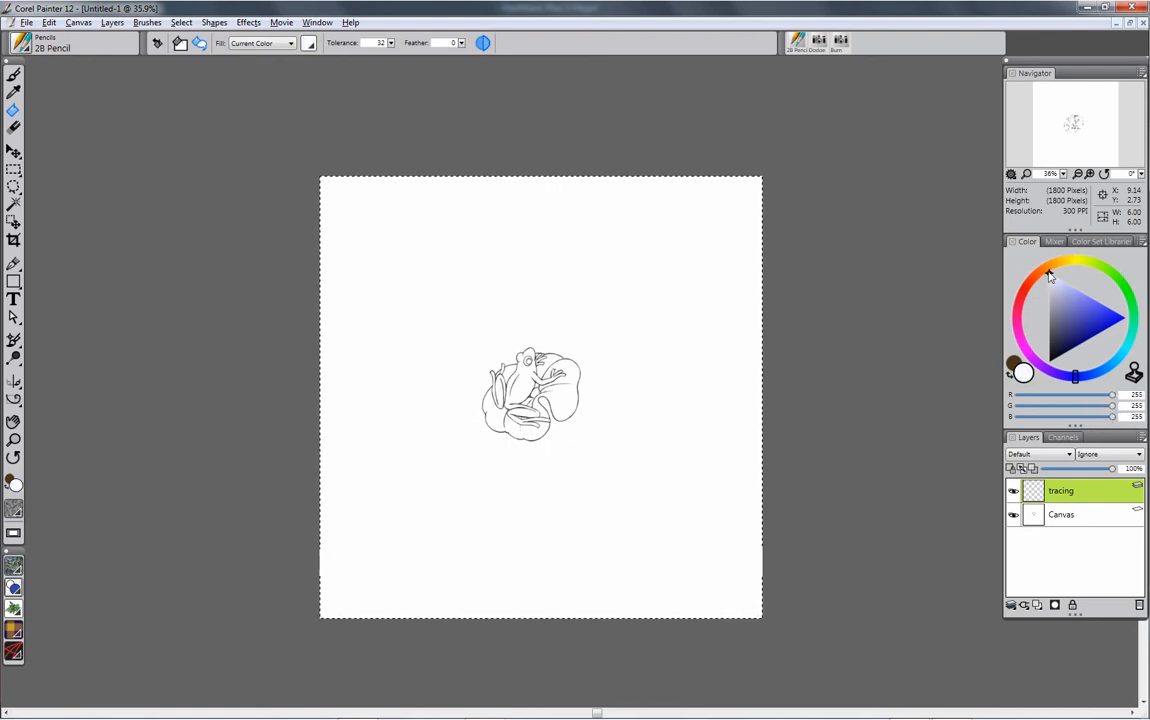
left_click(1093, 243)
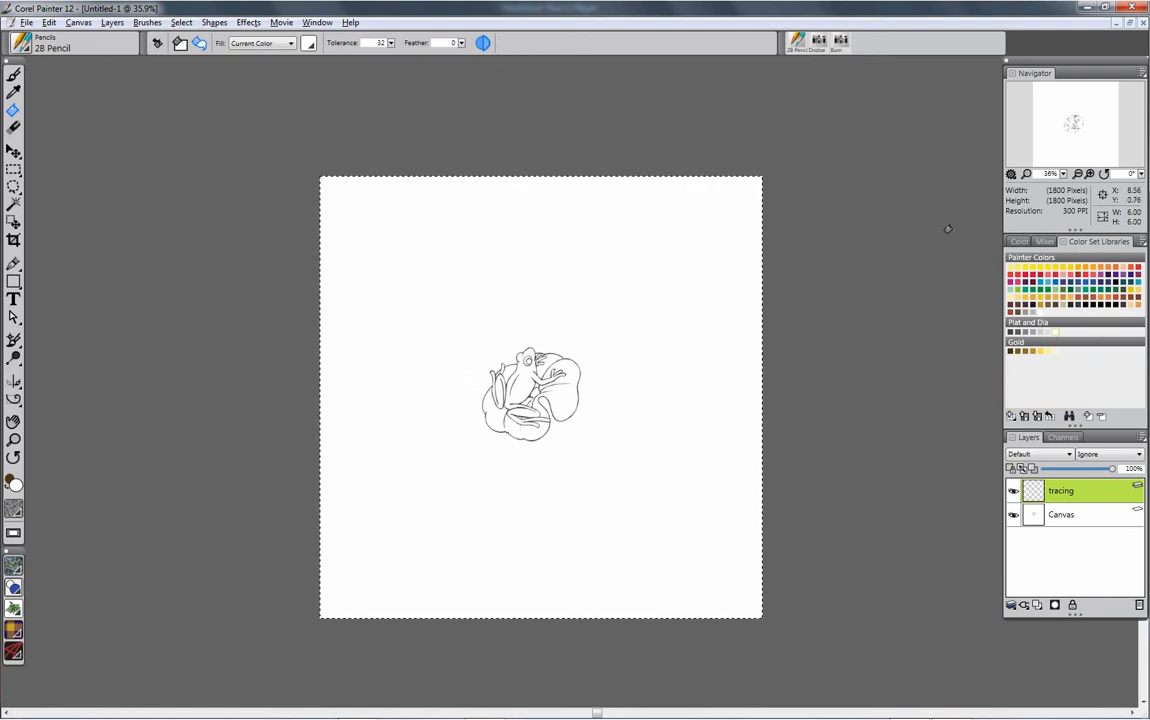
left_click(1022, 244)
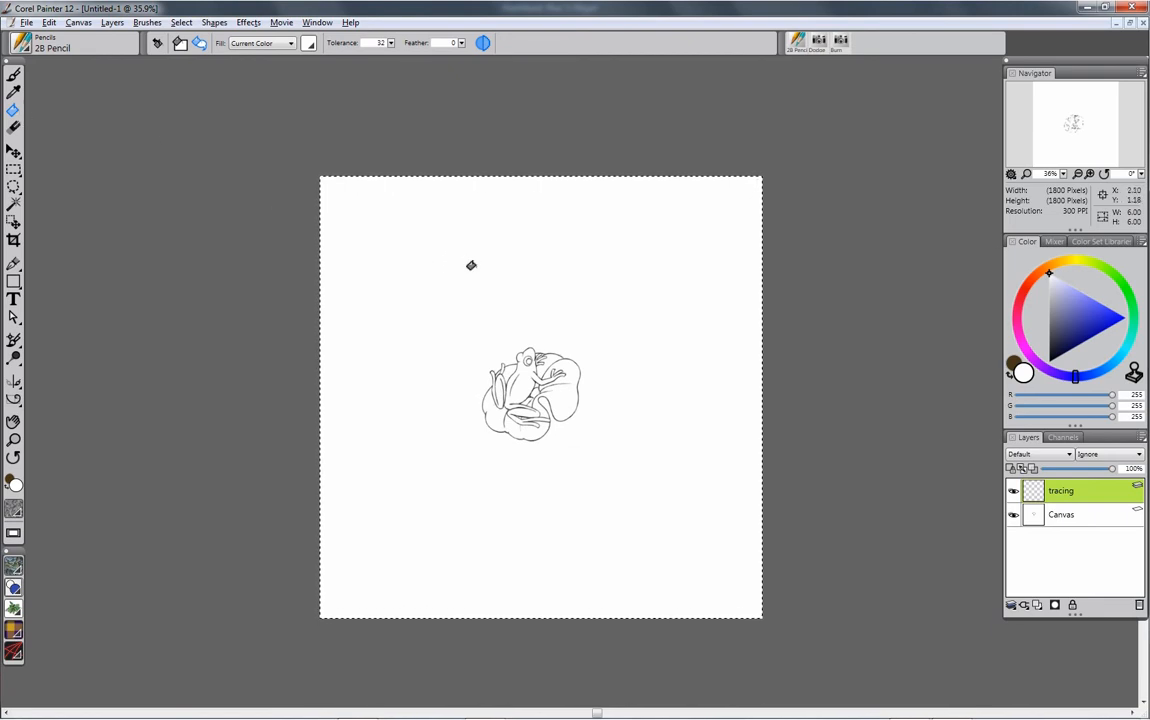
left_click(453, 297)
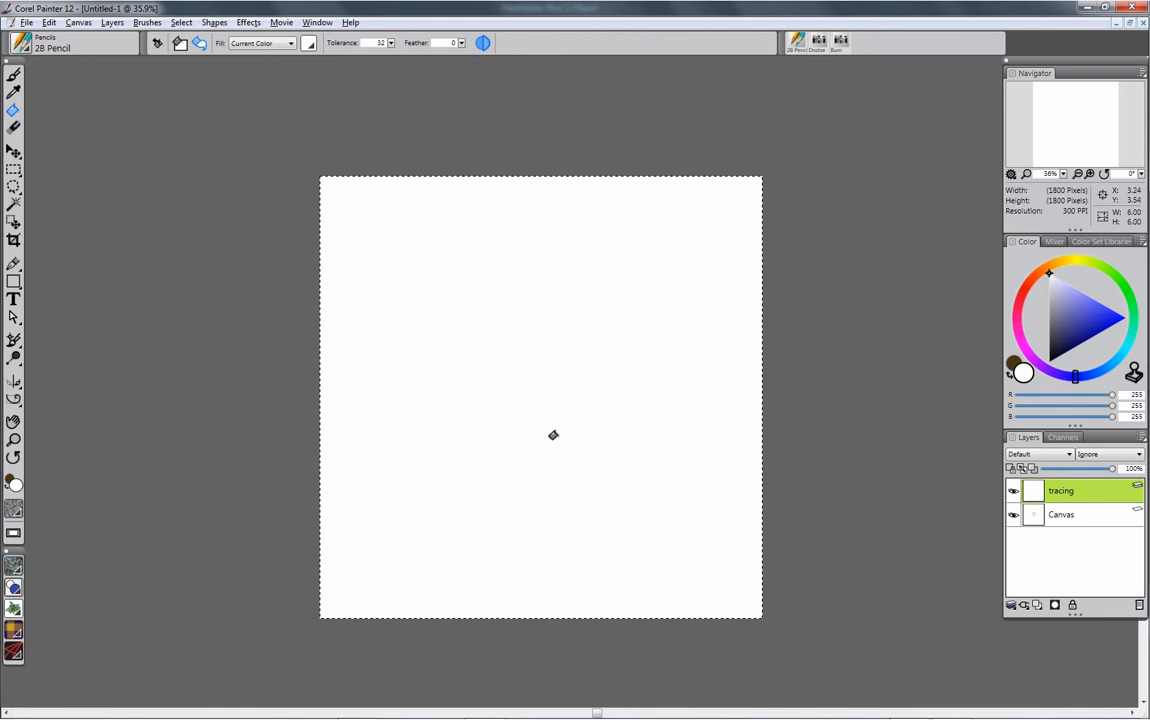
key("ctrl+d")
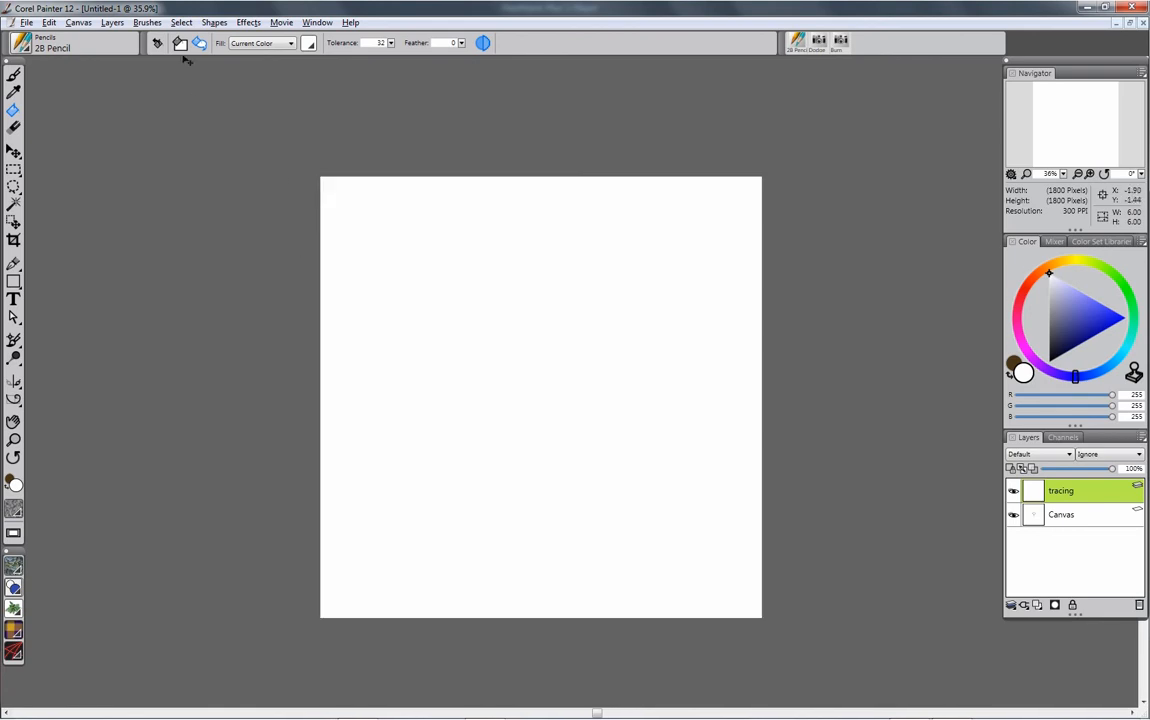
Step: Hide and show the white tracing layer to compare it with the frog drawing, and lower its opacity to 75%
left_click(181, 22)
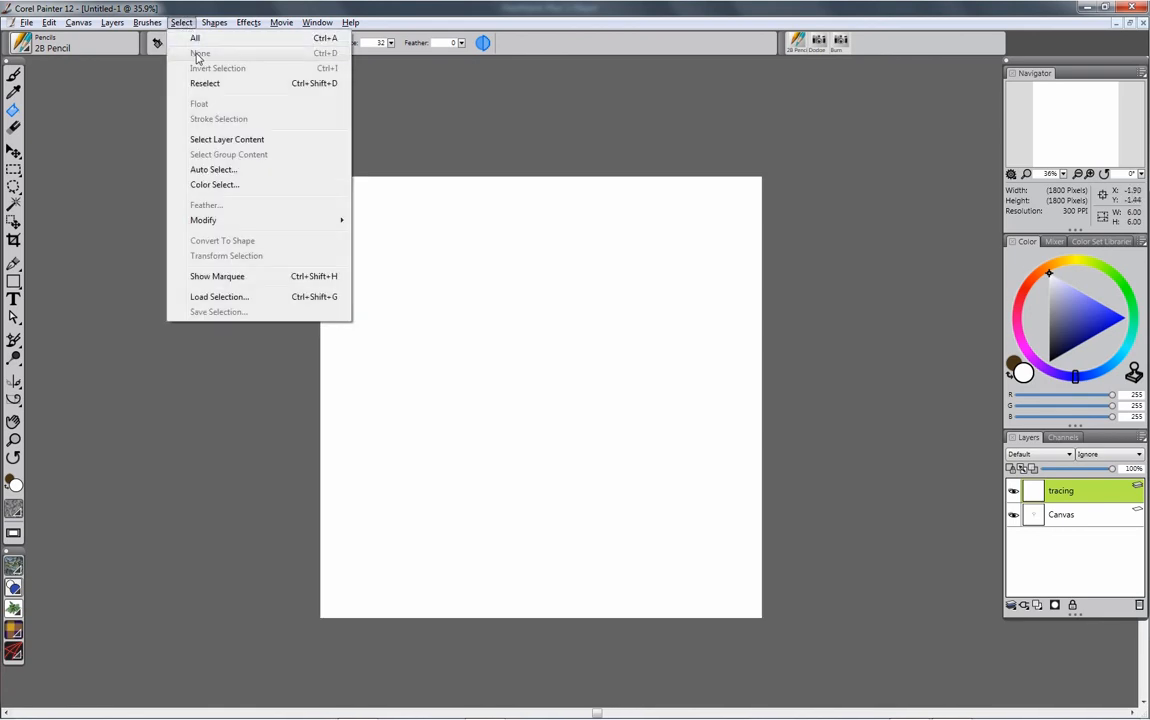
left_click(419, 22)
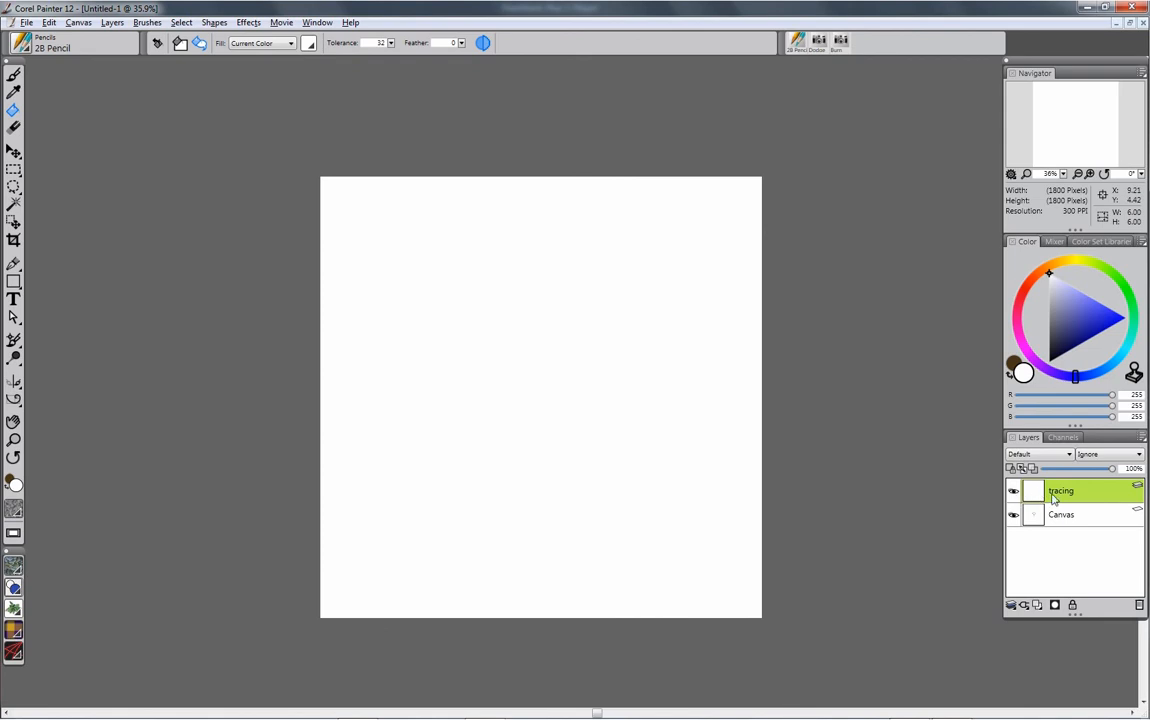
left_click(1013, 491)
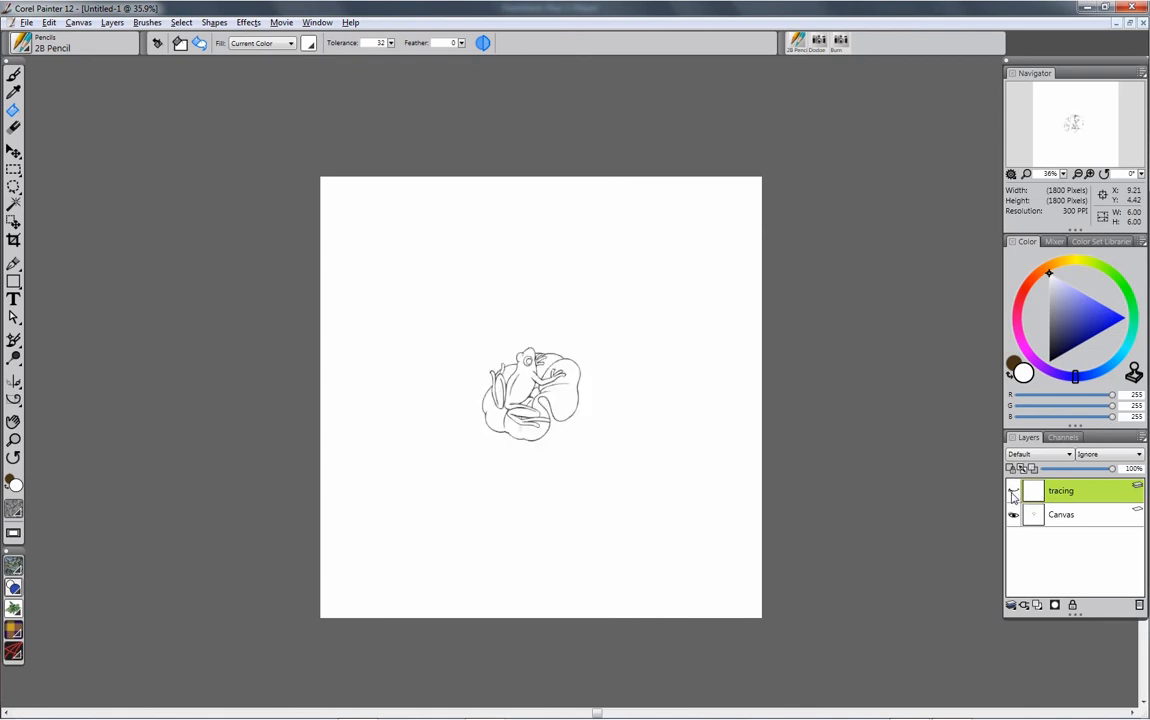
left_click(1013, 491)
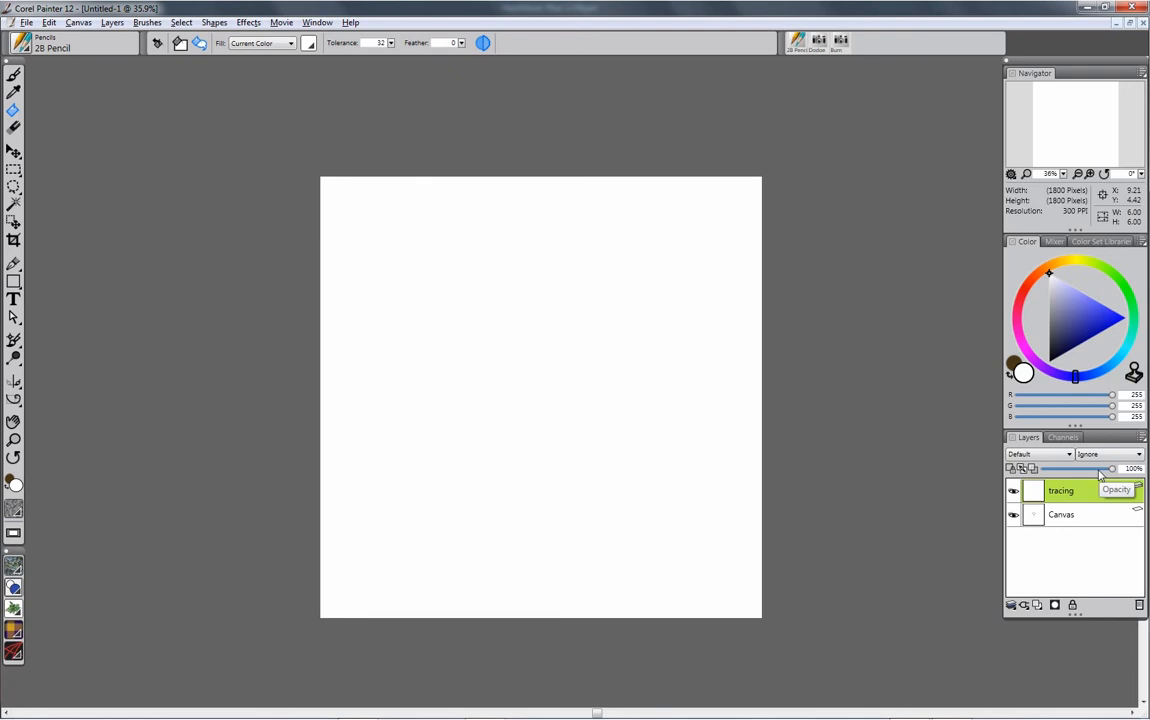
left_click_drag(1104, 472, 1102, 473)
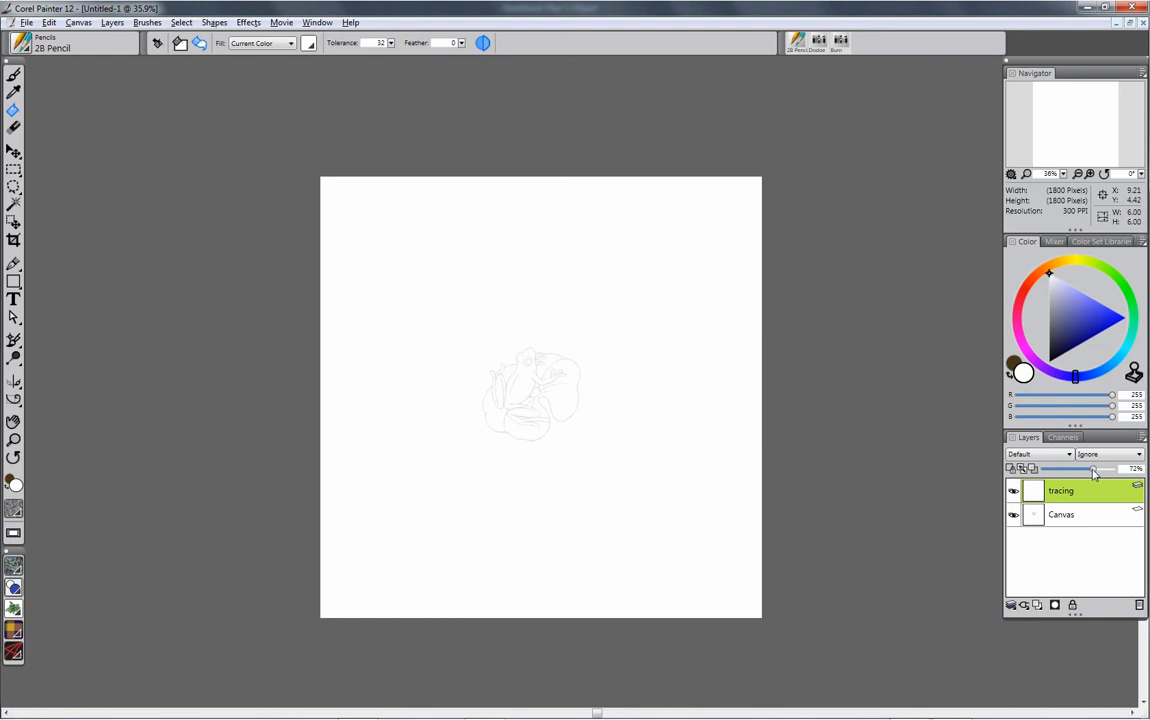
left_click_drag(1100, 470, 1096, 477)
Step: Activate the Brush tool with the 2B Pencil and set the main color to dark blue, RGB 1, 1, 145
left_click(541, 380)
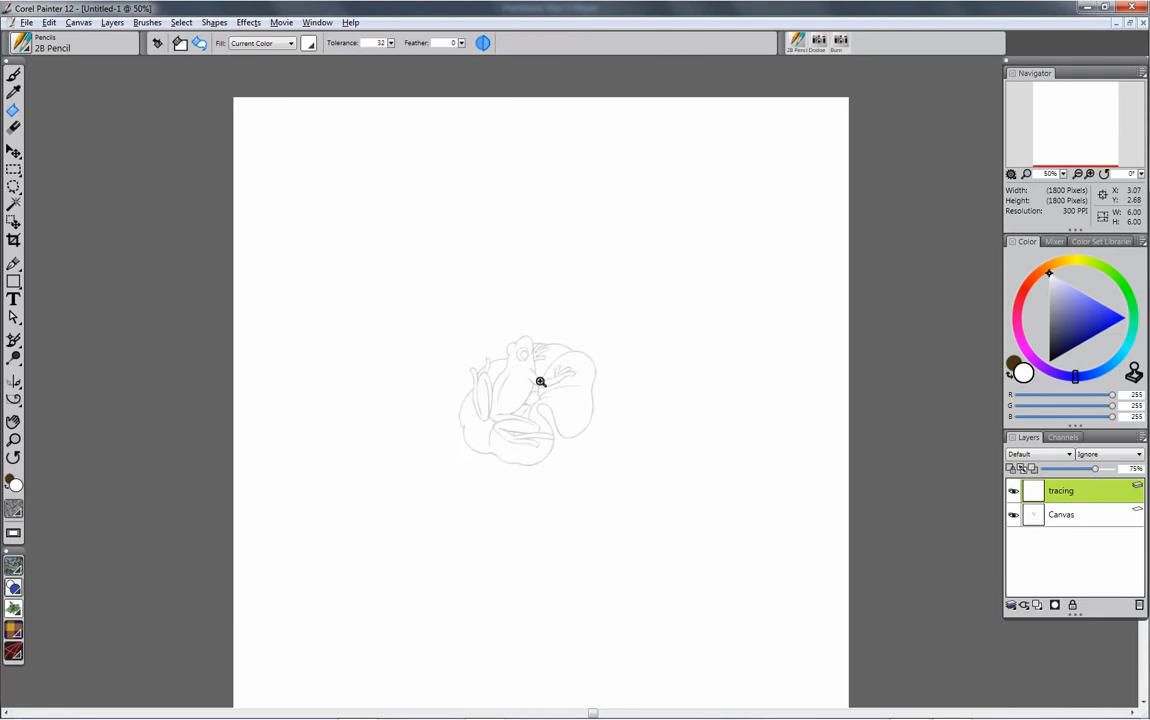
left_click(541, 381)
left_click(540, 382)
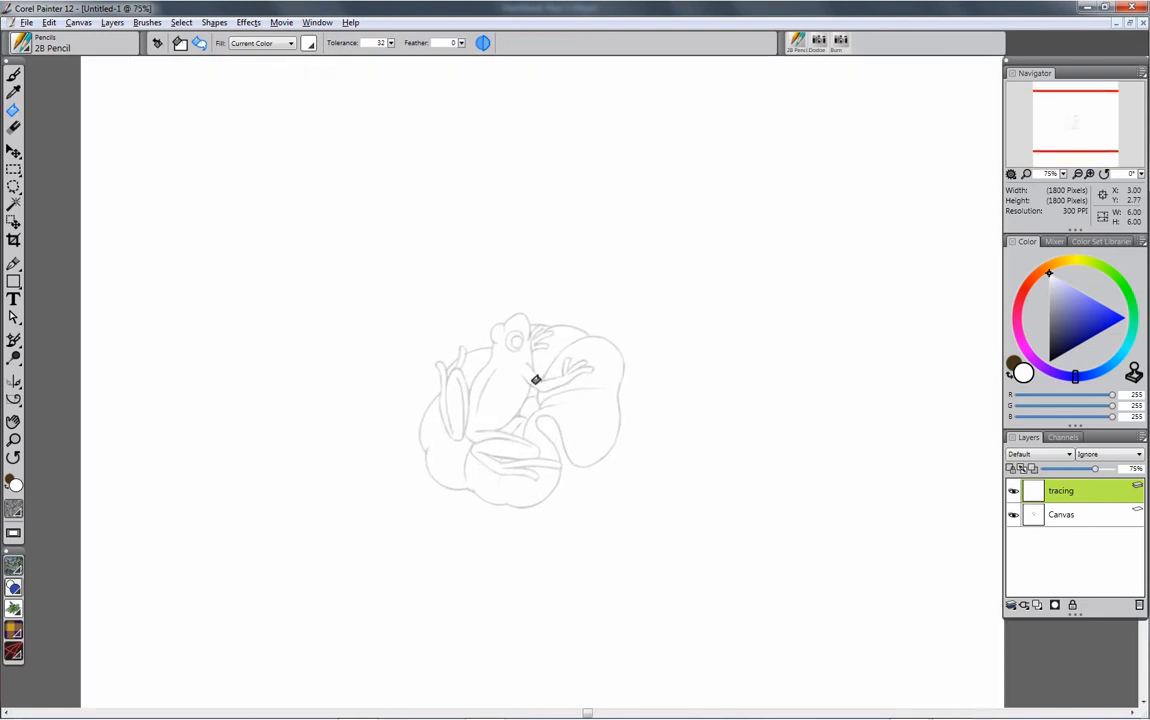
left_click(13, 74)
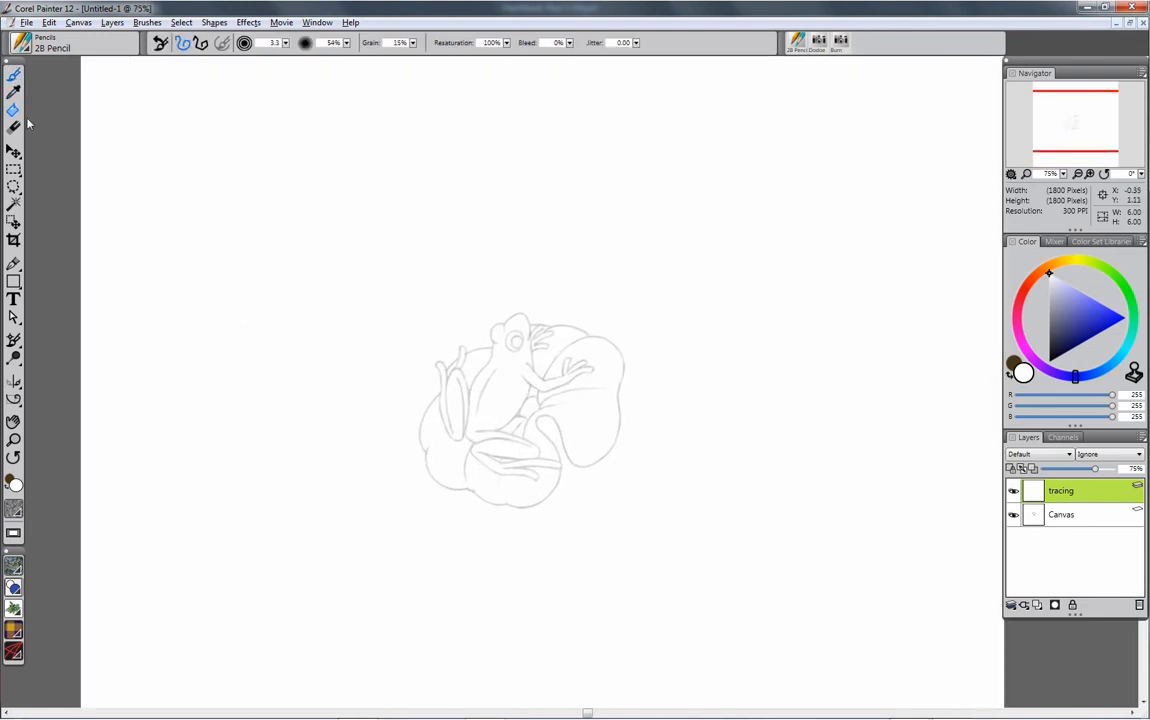
left_click(1094, 341)
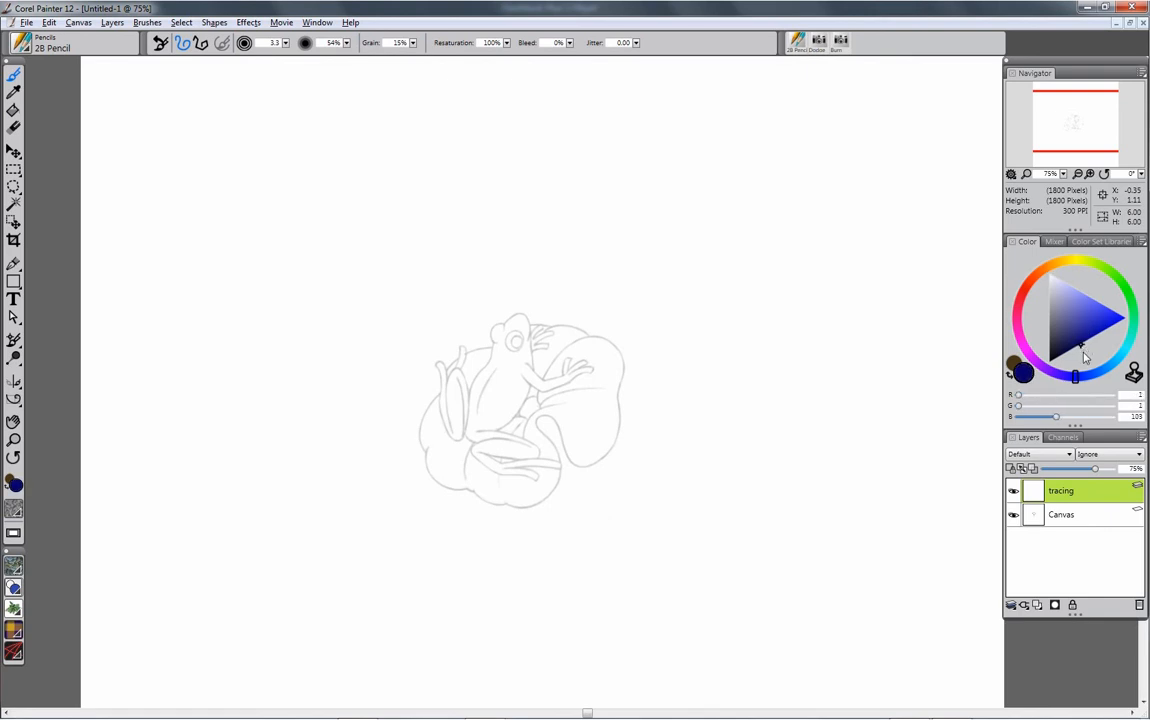
left_click_drag(1094, 341, 1095, 339)
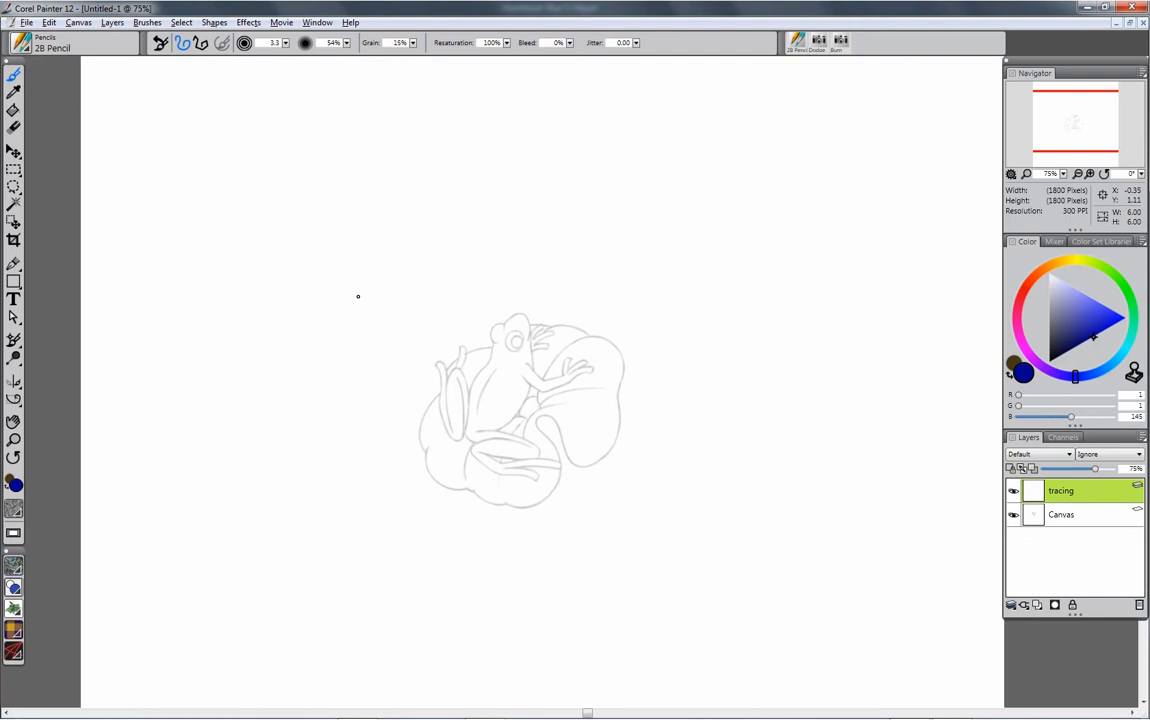
Step: Enlarge the frog drawing to a 150% view and set the pencil size to 2.0
left_click(546, 378, "ctrl")
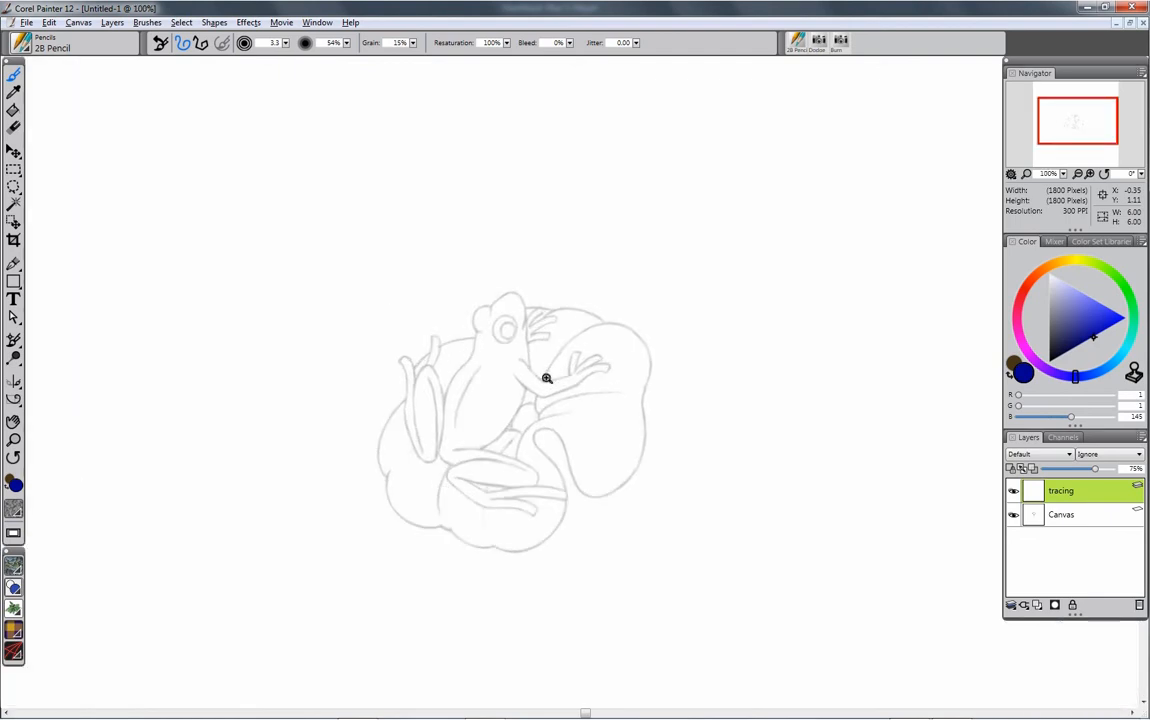
left_click(546, 378, "ctrl")
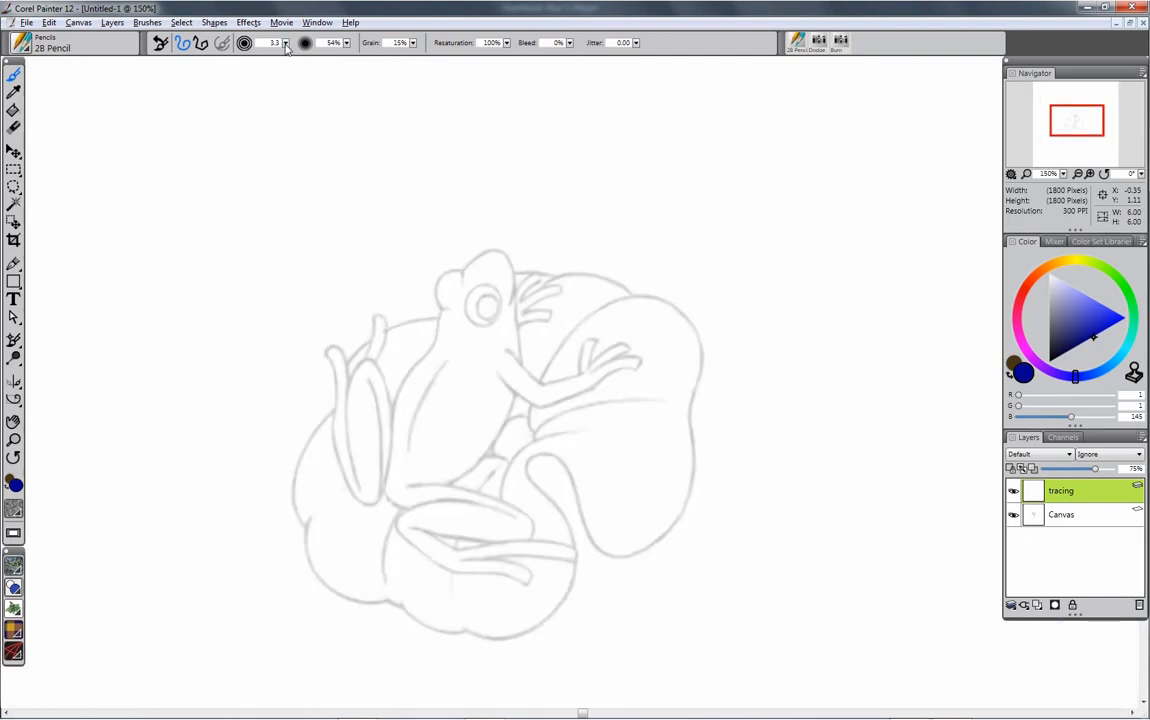
left_click_drag(285, 43, 255, 51)
Step: Make white the additional color and swap the two colors until dark blue is the main color
left_click(10, 492)
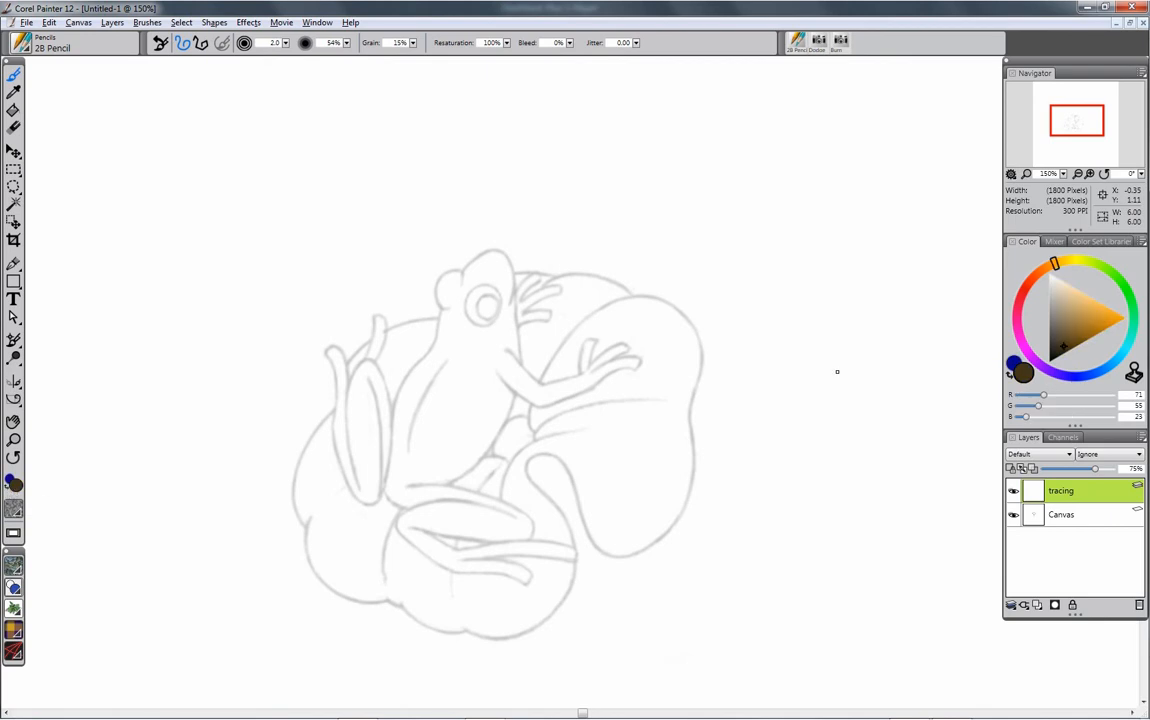
left_click(1045, 276)
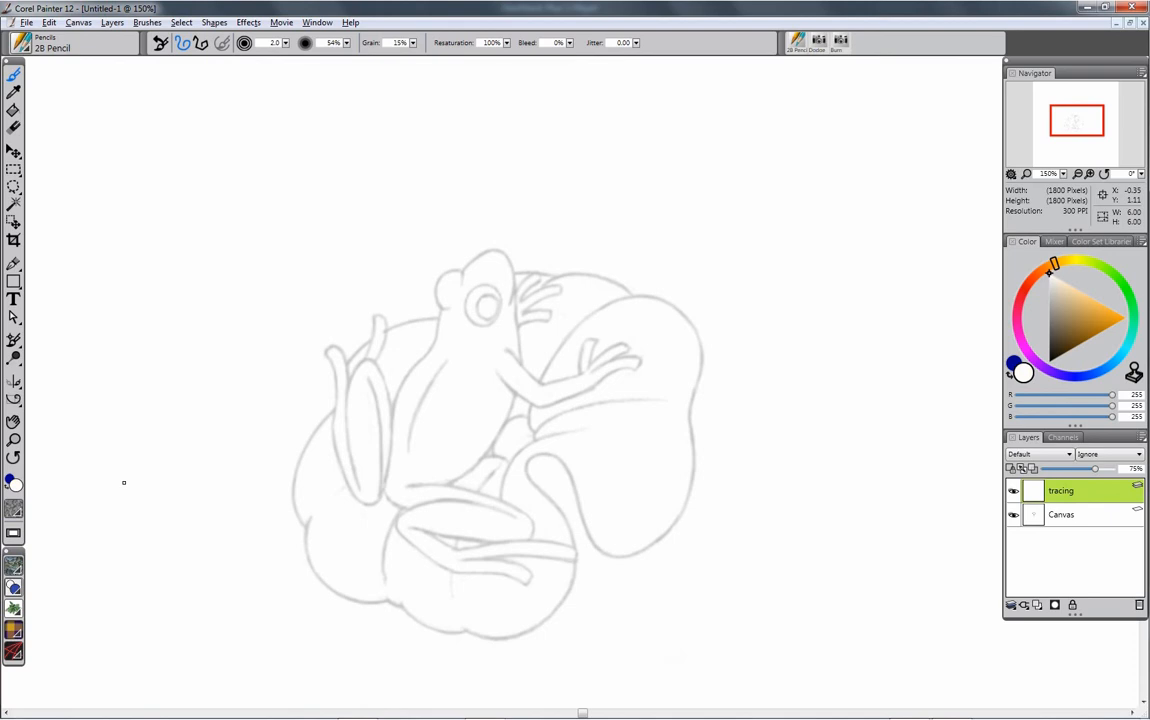
key("shift+s")
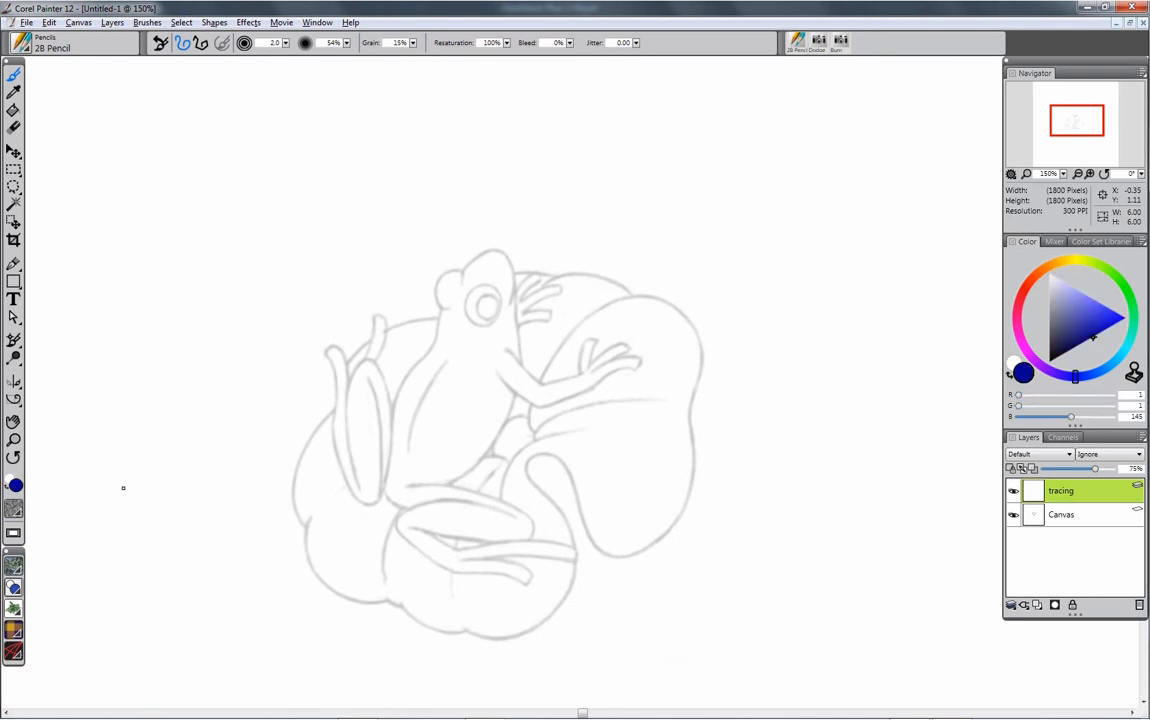
key("shift+s")
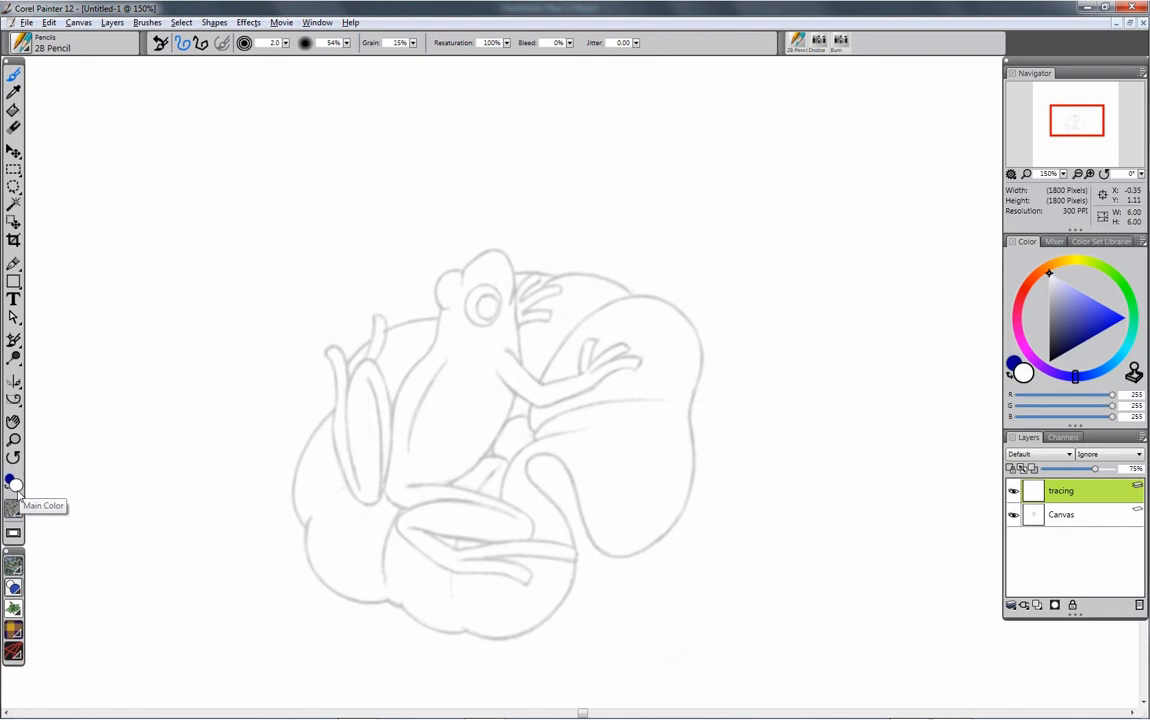
key("shift+s")
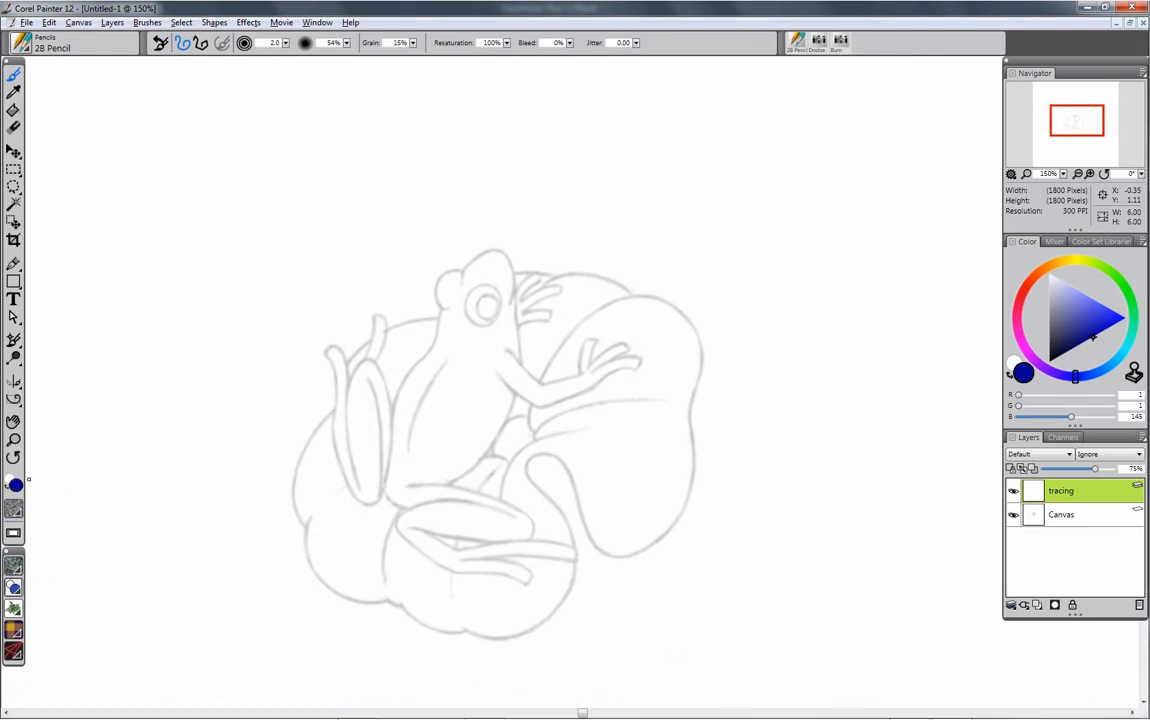
Step: Decline converting the private scrap to the clipboard, open Wacom Tablet Properties from the Wacom Tablet program folder, and preview its window
left_click(18, 706)
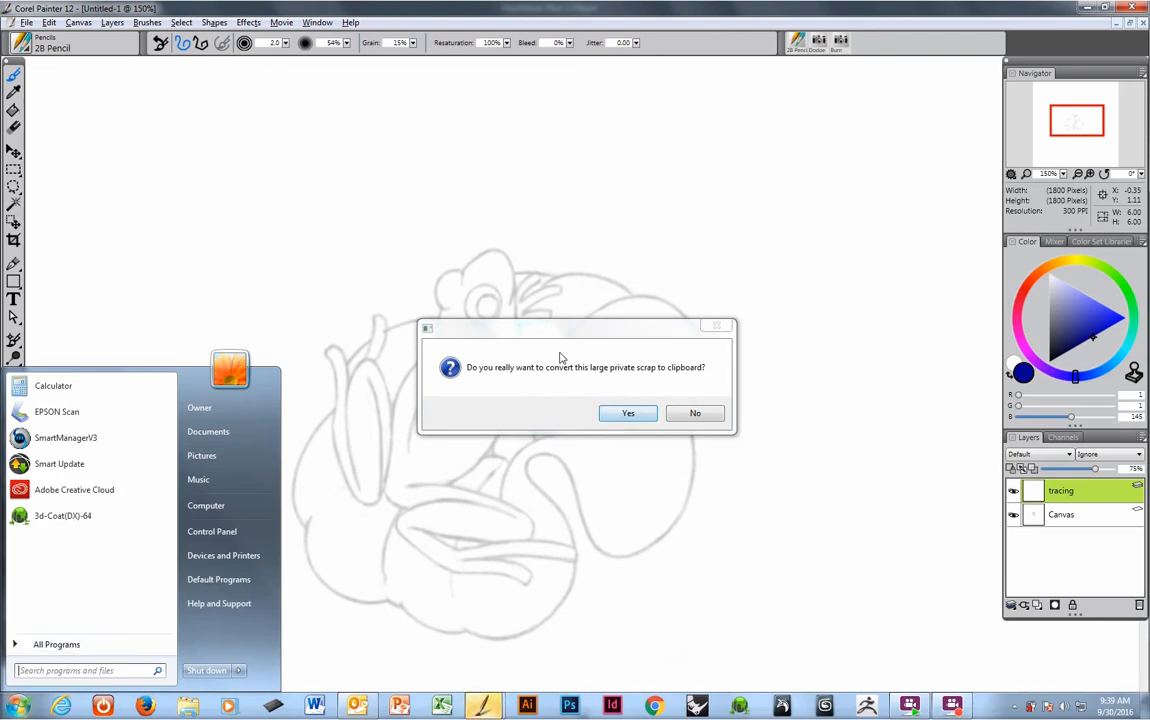
left_click(695, 413)
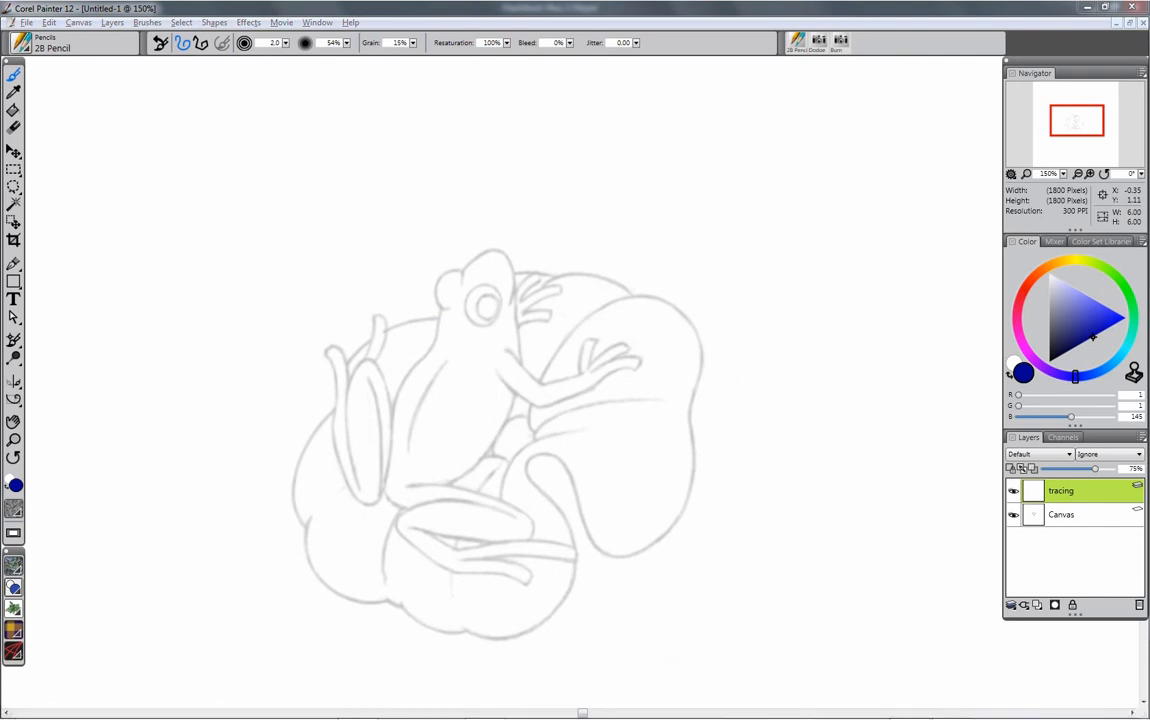
left_click(18, 706)
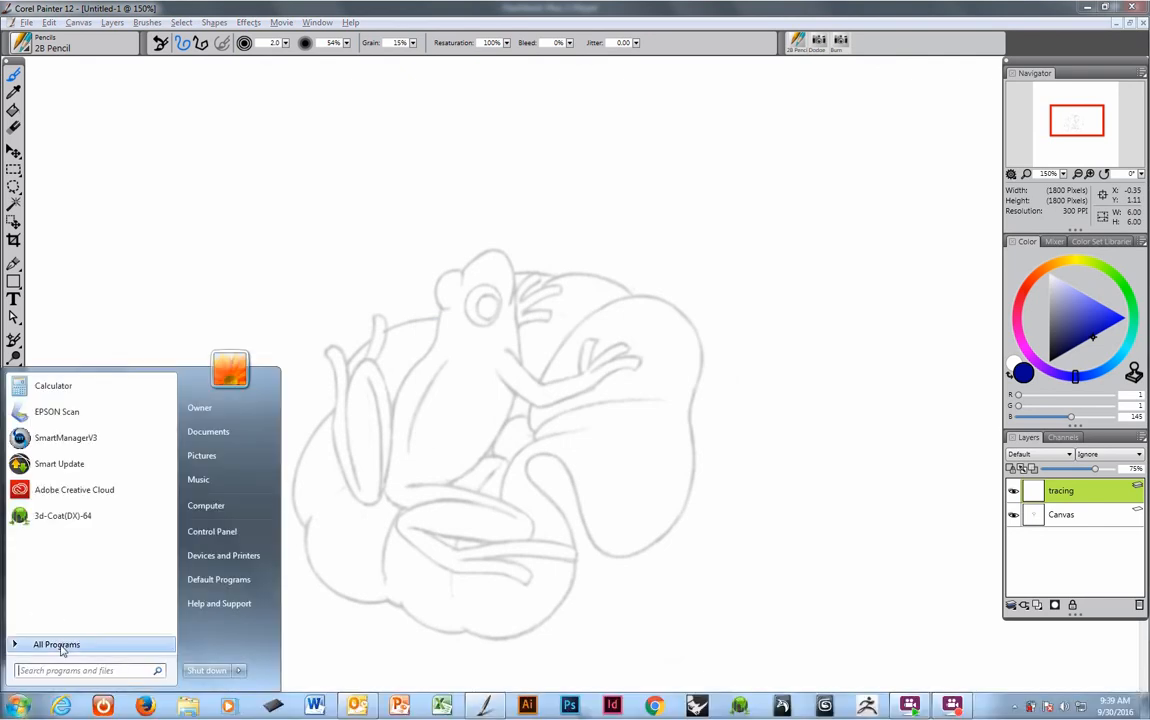
left_click(60, 648)
scroll(175, 510, "down", 2)
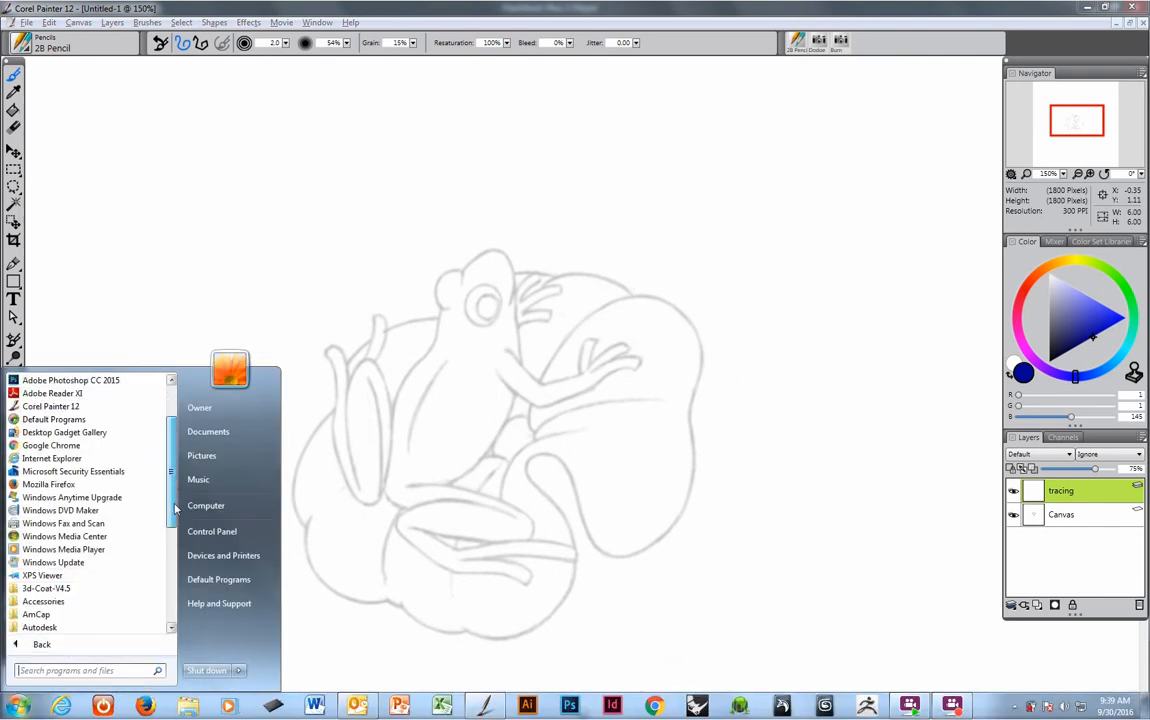
scroll(175, 510, "down", 6)
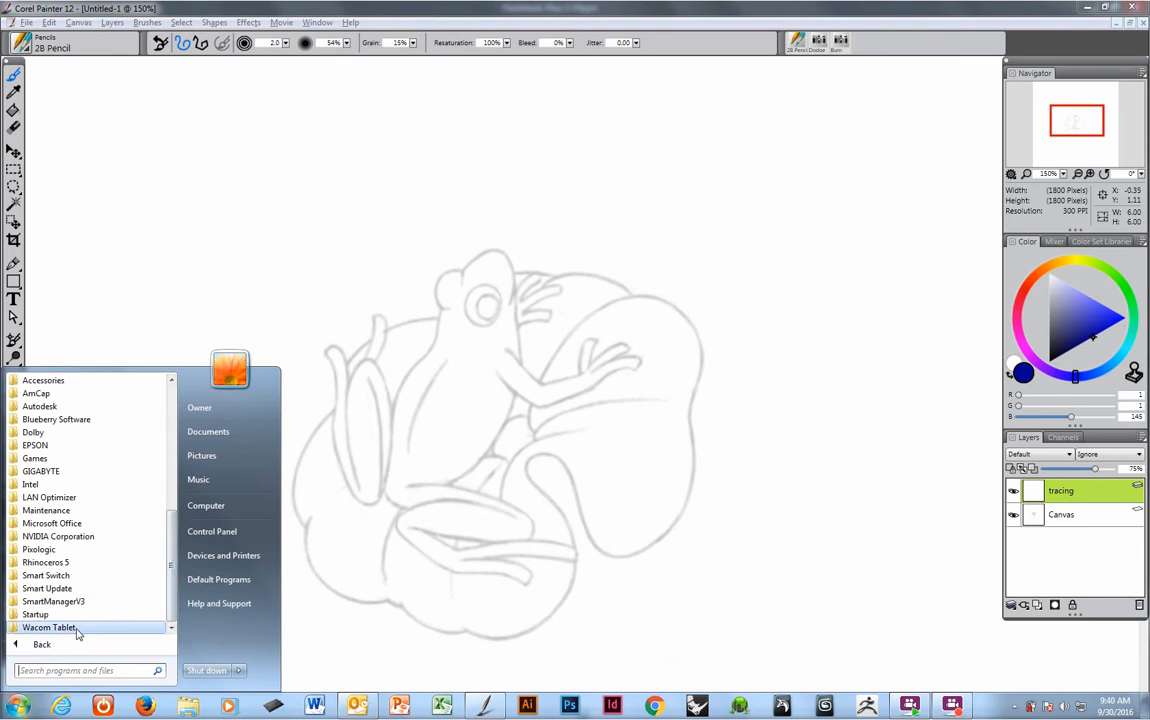
left_click(76, 628)
left_click(82, 627)
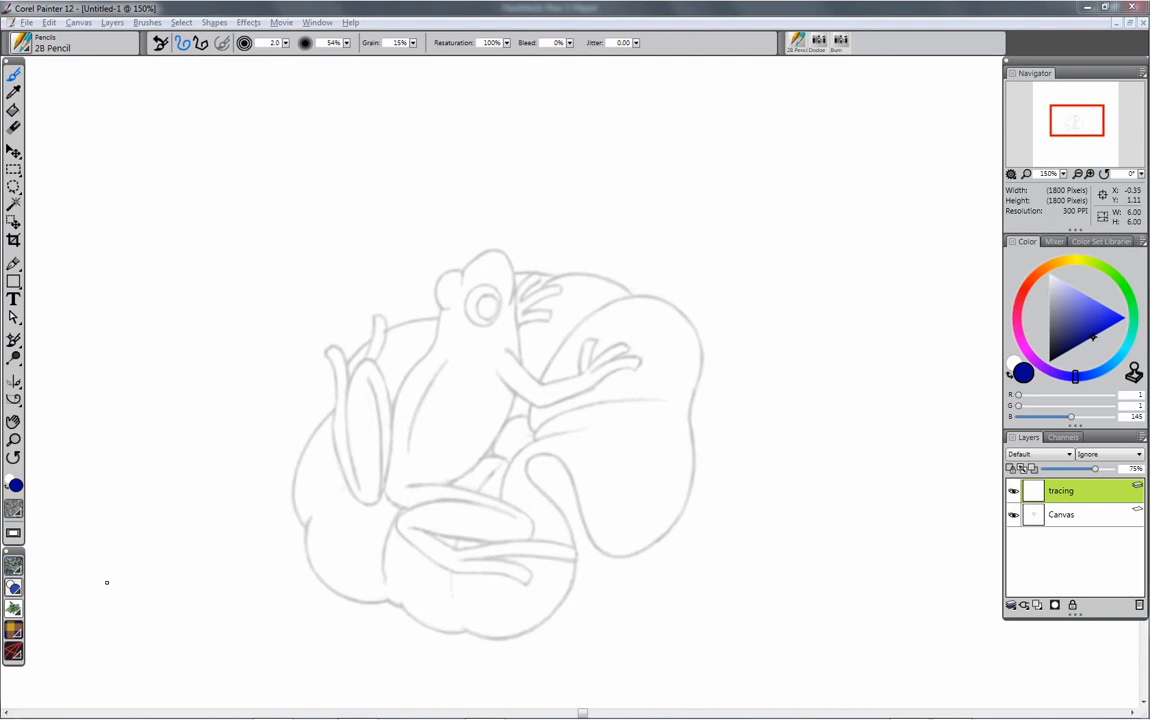
mouse_move(155, 713)
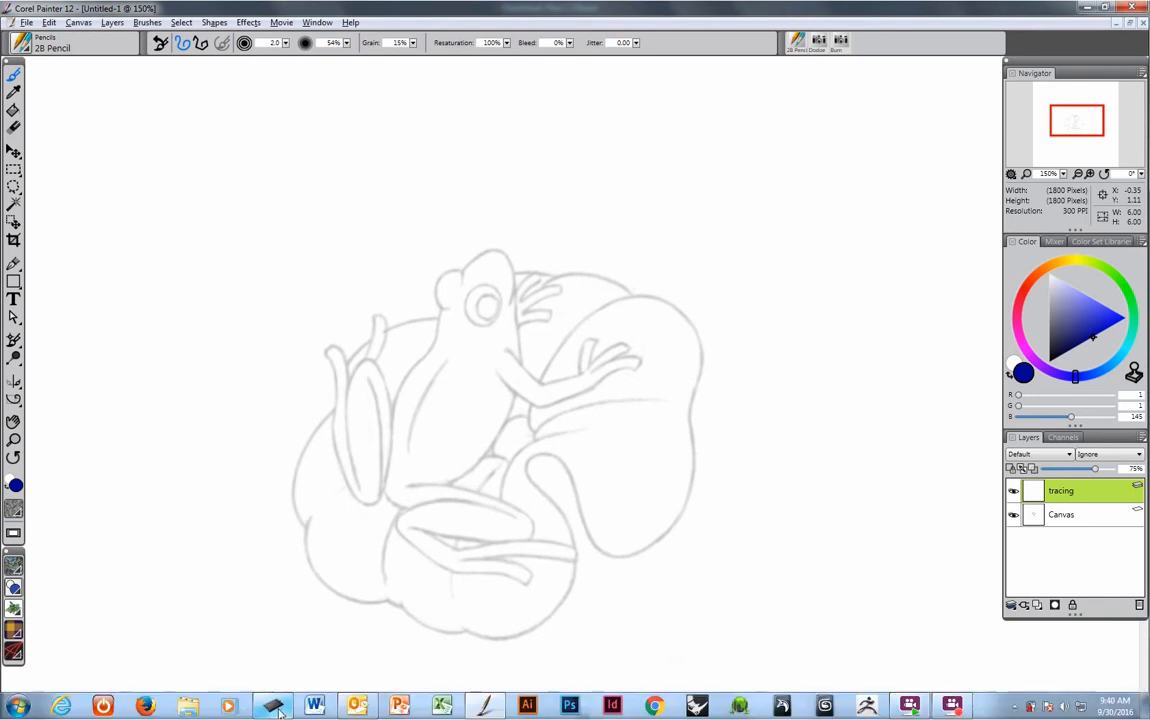
mouse_move(276, 708)
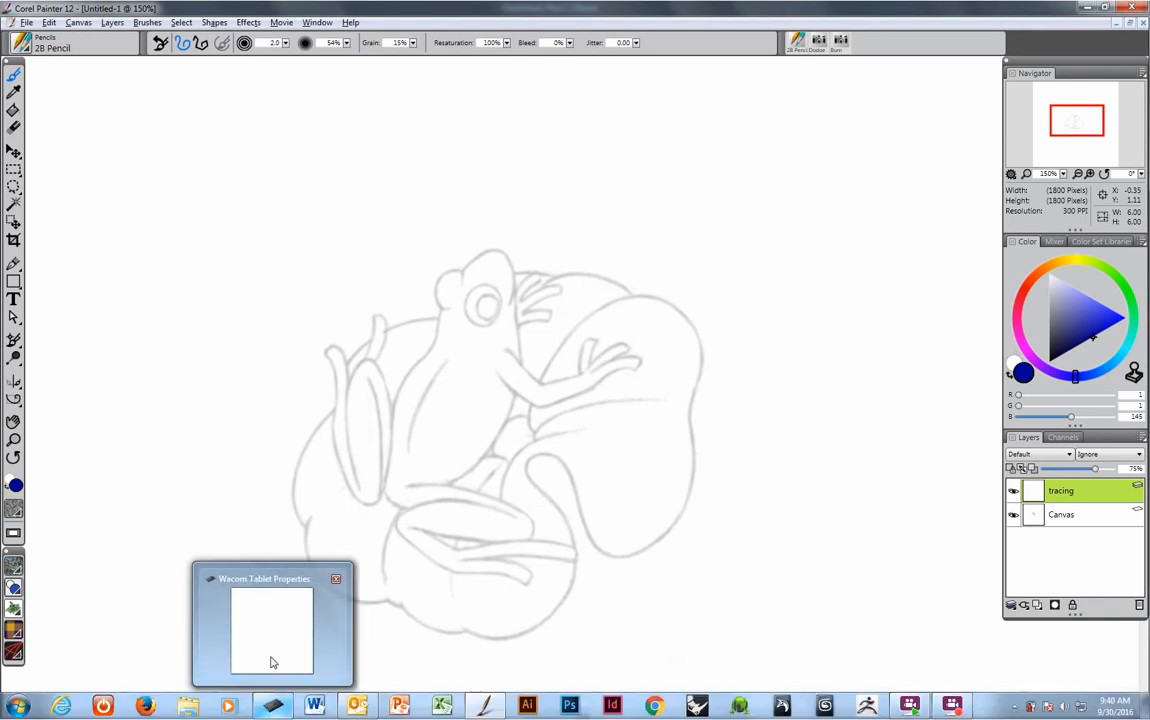
mouse_move(278, 656)
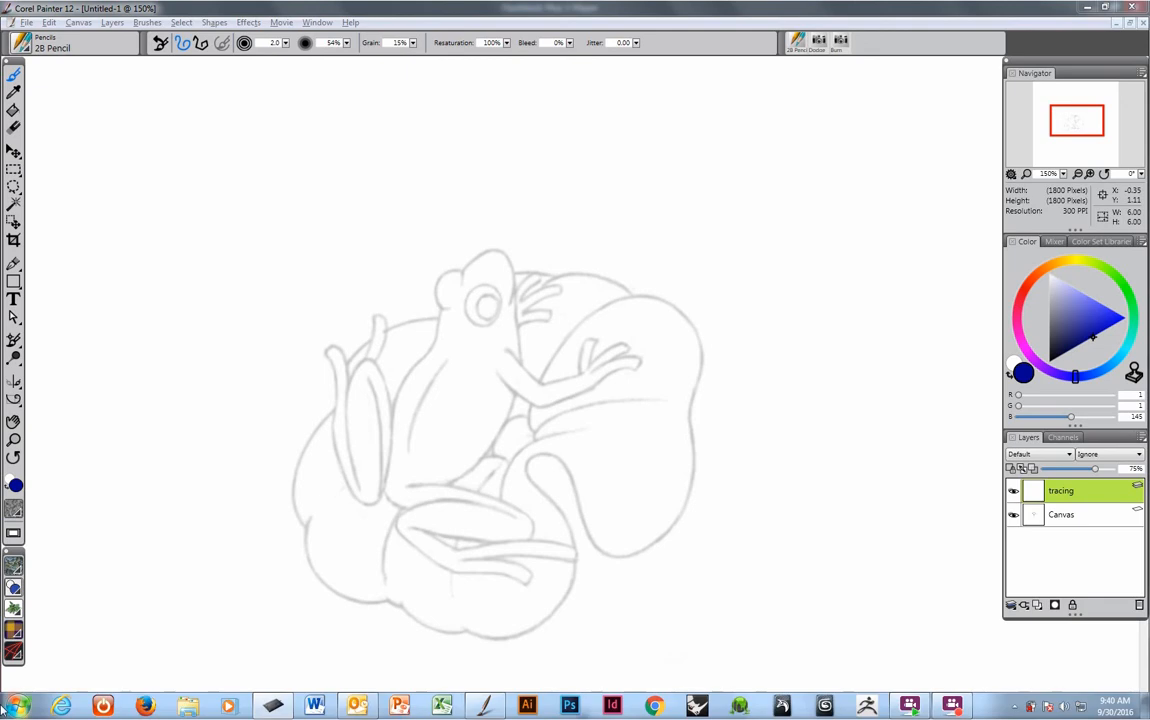
Step: Try to open Wacom Tablet Properties again and show the desktop to reach its window
left_click(20, 707)
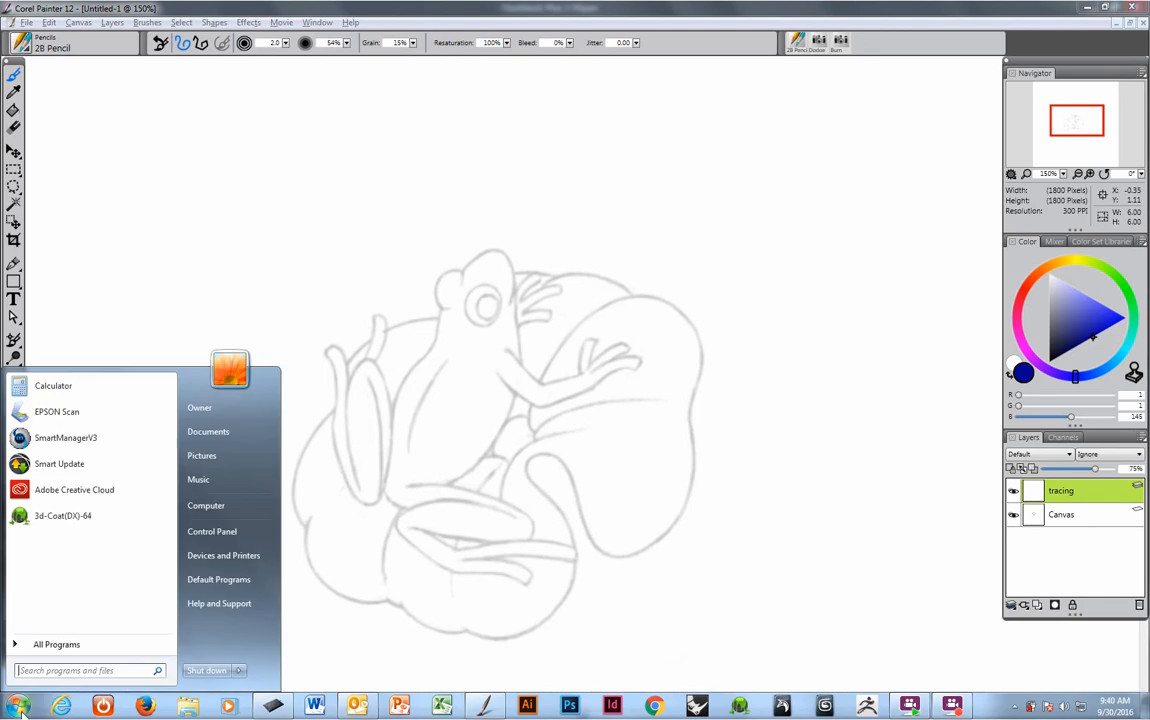
left_click(92, 646)
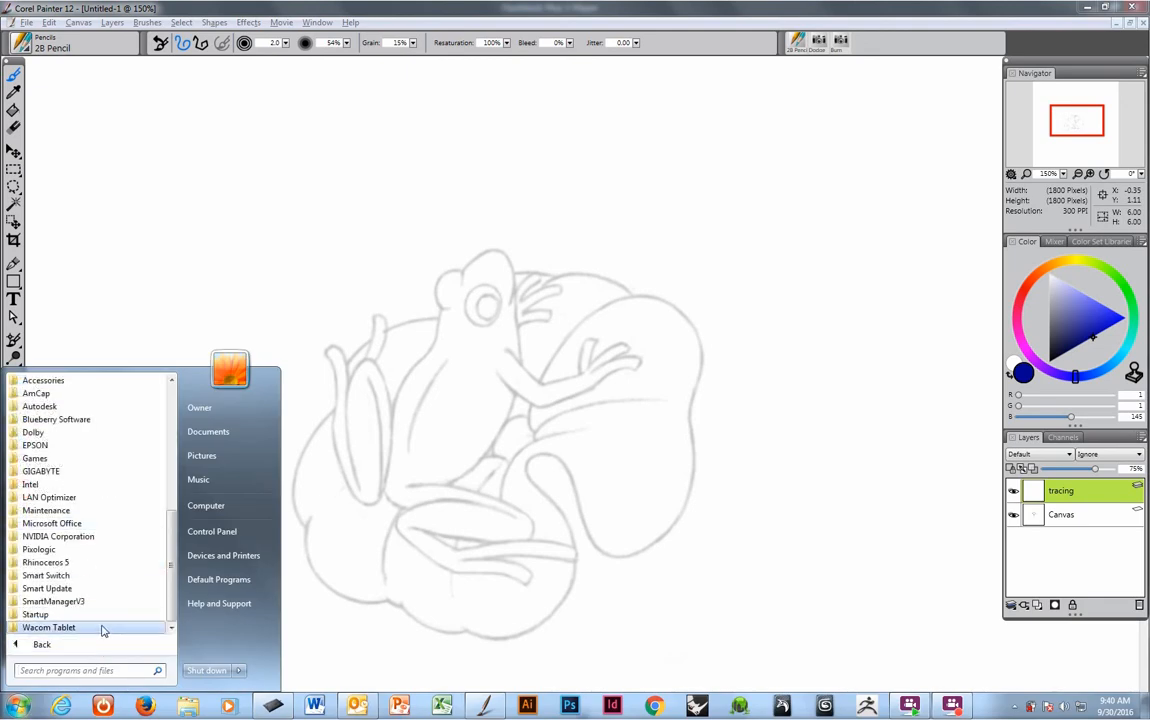
left_click(100, 627)
left_click(108, 628)
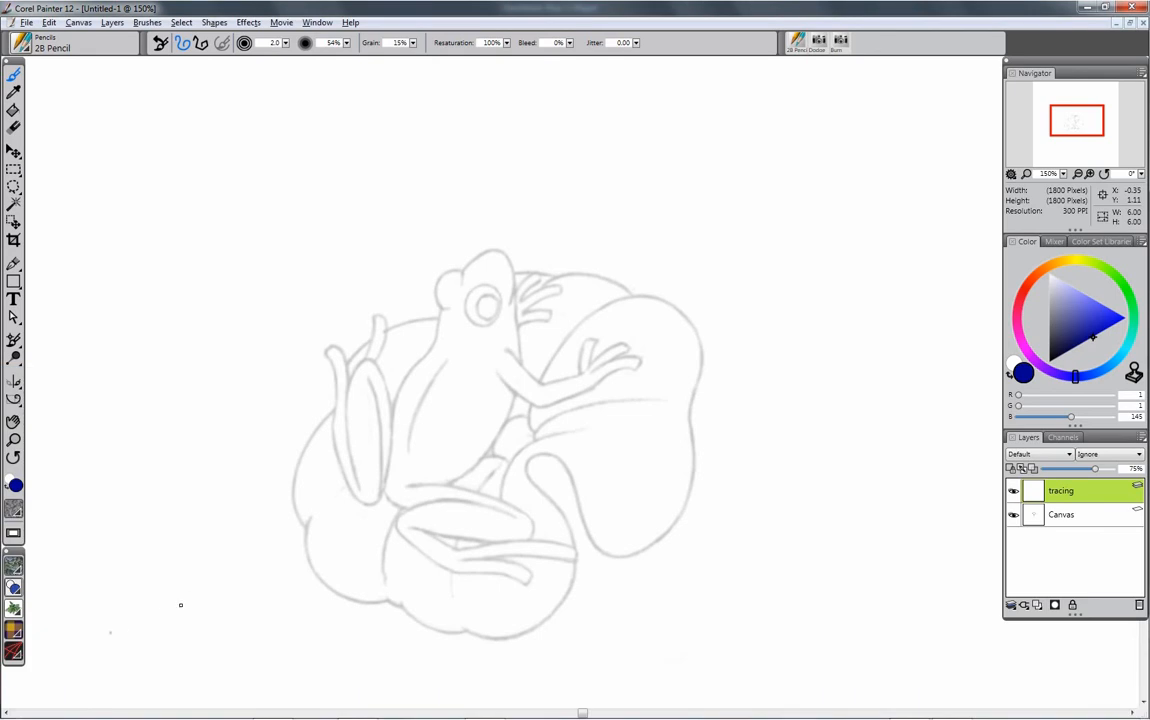
key("c")
key("super+d")
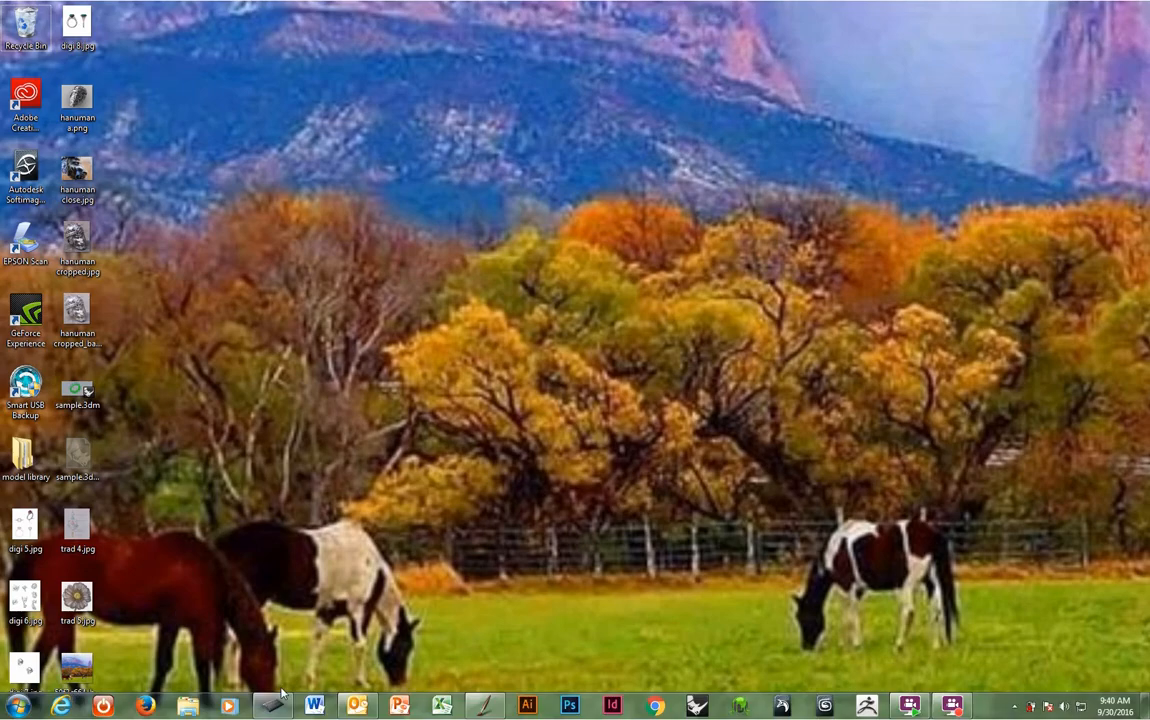
left_click(273, 706)
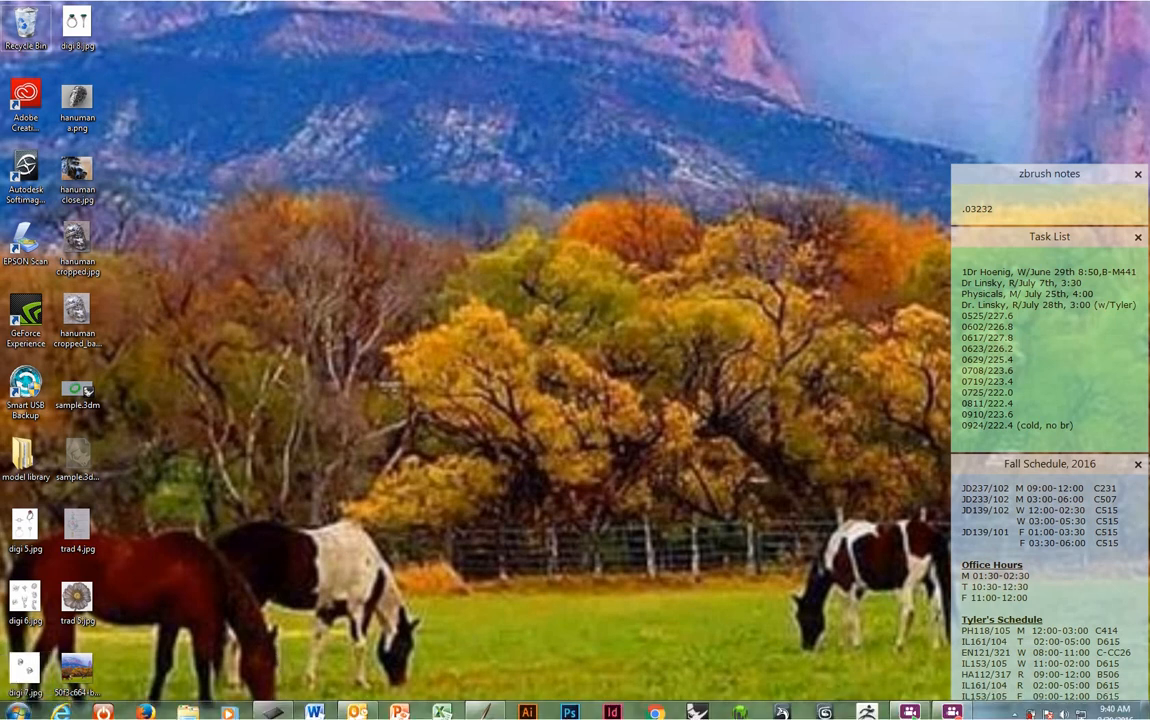
Step: Try once more to launch Wacom Tablet Properties from the Wacom Tablet program folder, with all windows minimized
left_click(20, 706)
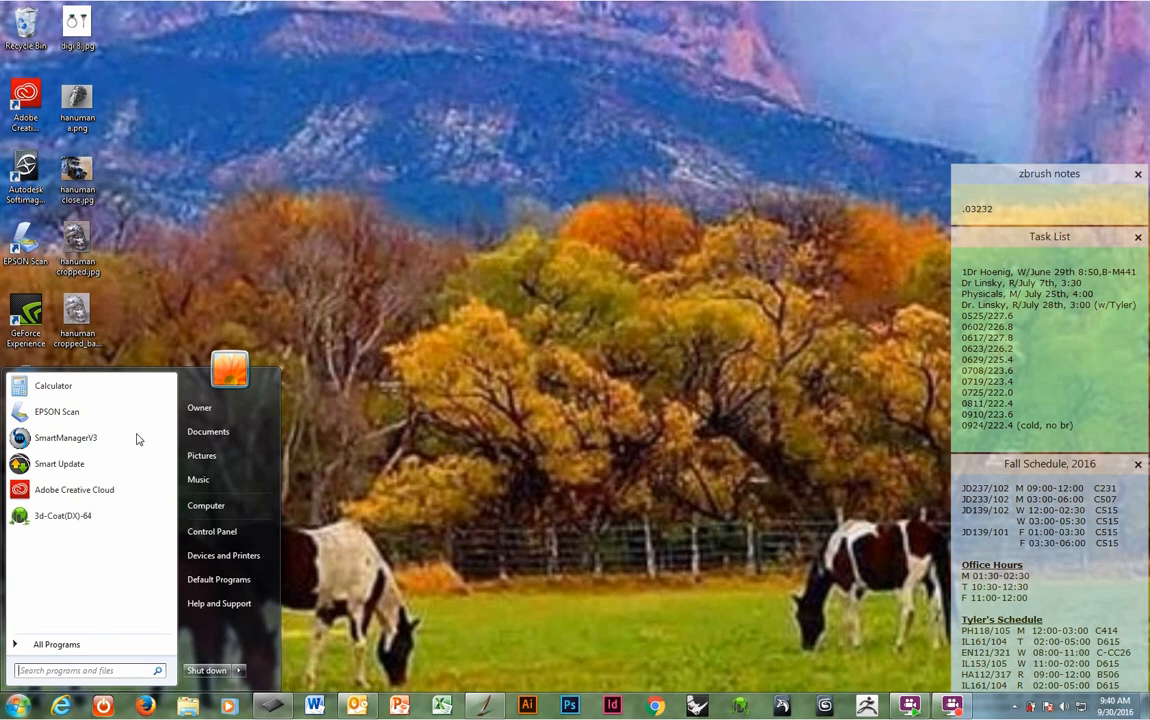
left_click(19, 648)
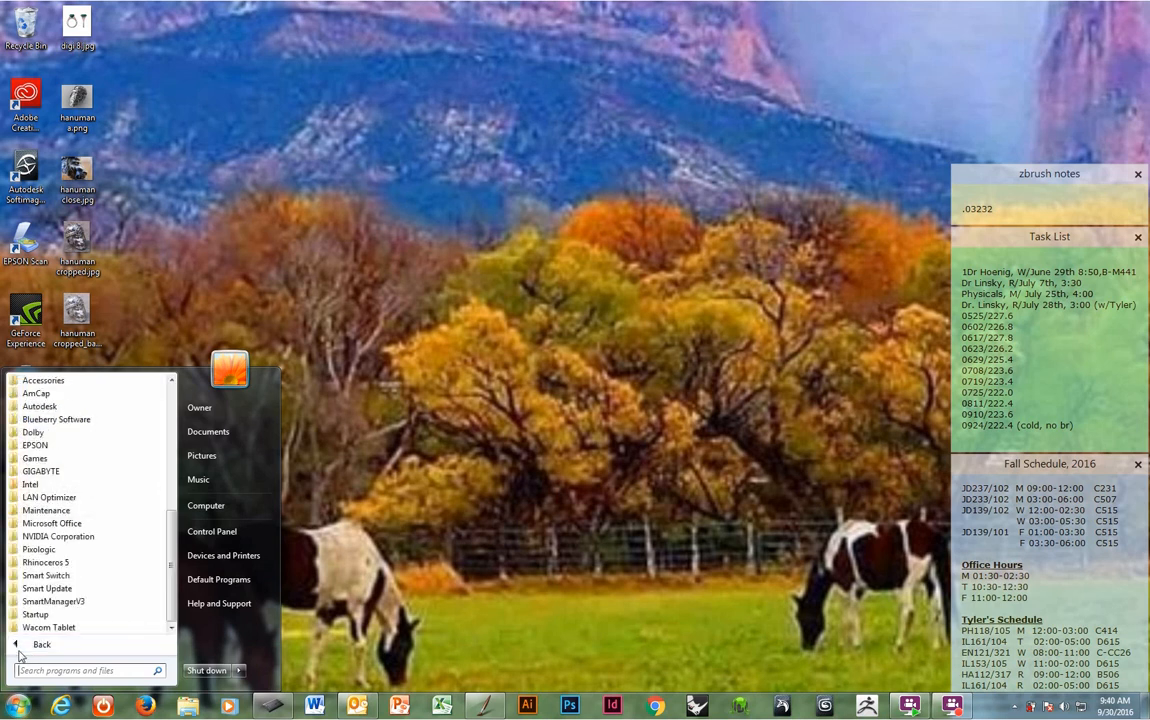
left_click(46, 628)
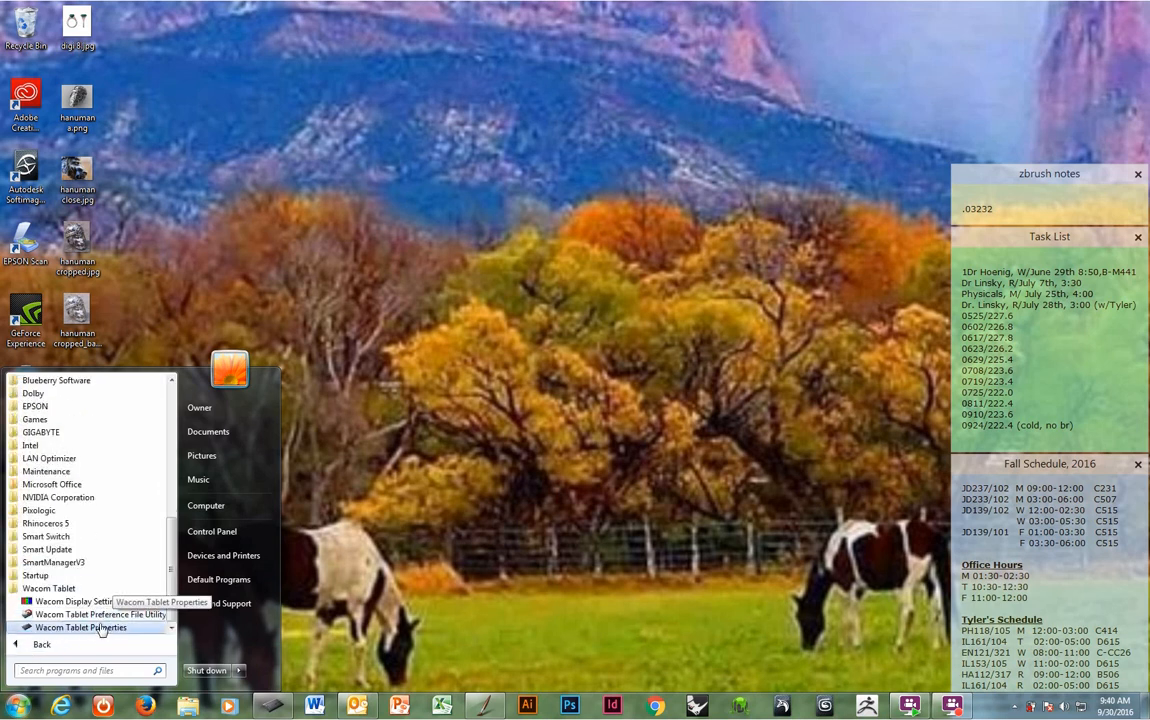
left_click(98, 630)
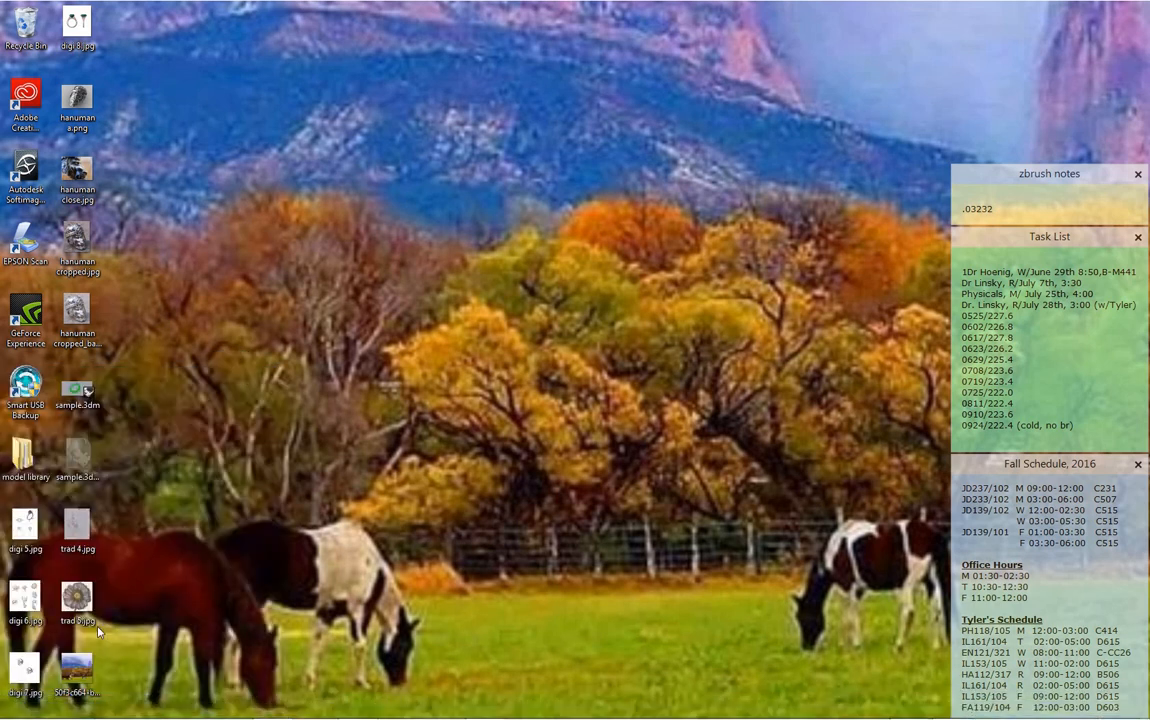
Step: Switch back to Corel Painter and activate the Brush tool
mouse_move(697, 717)
mouse_move(899, 715)
mouse_move(268, 708)
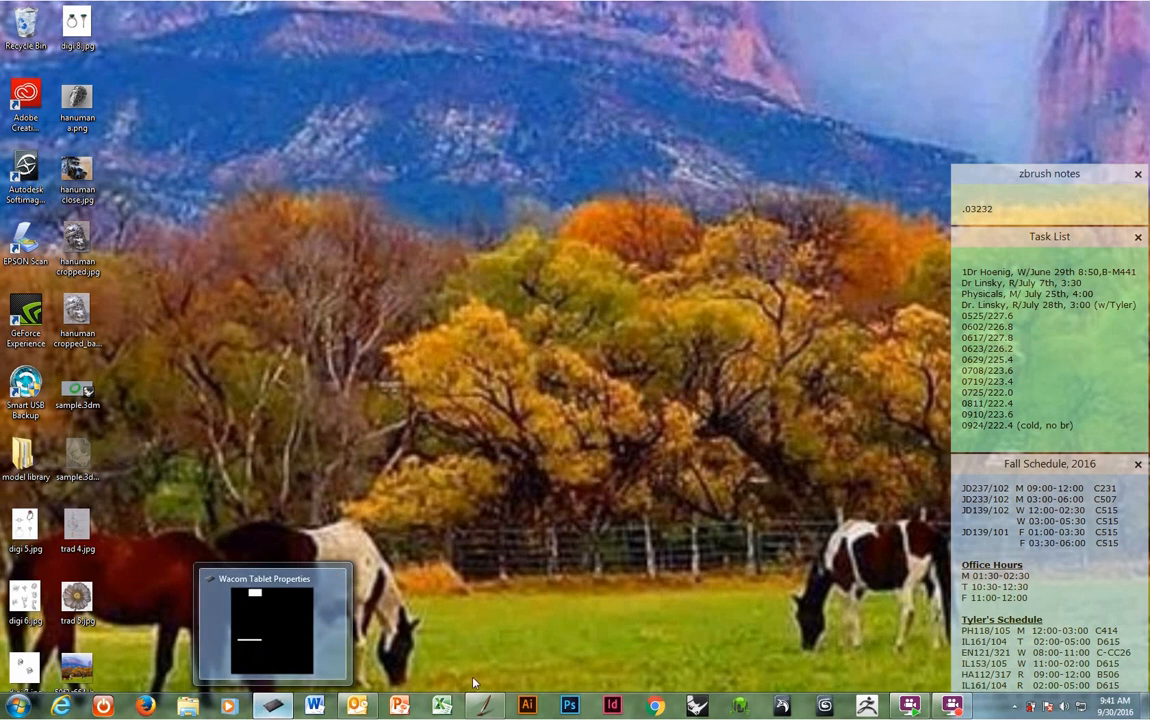
mouse_move(480, 708)
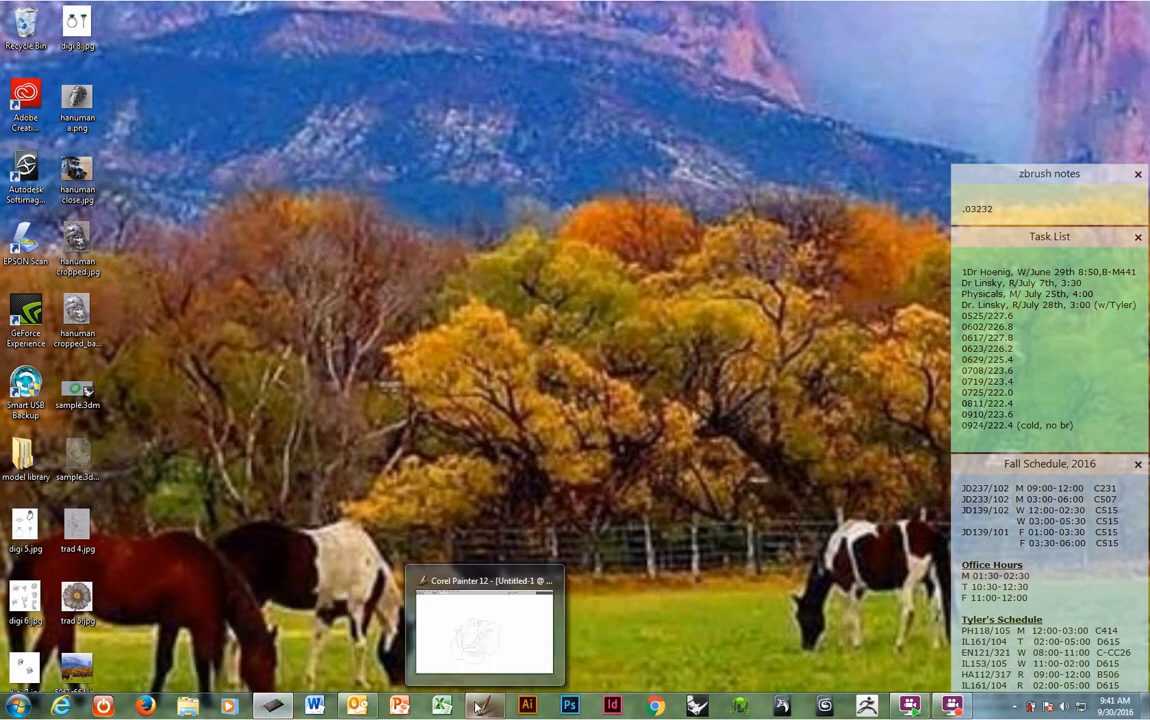
left_click(480, 708)
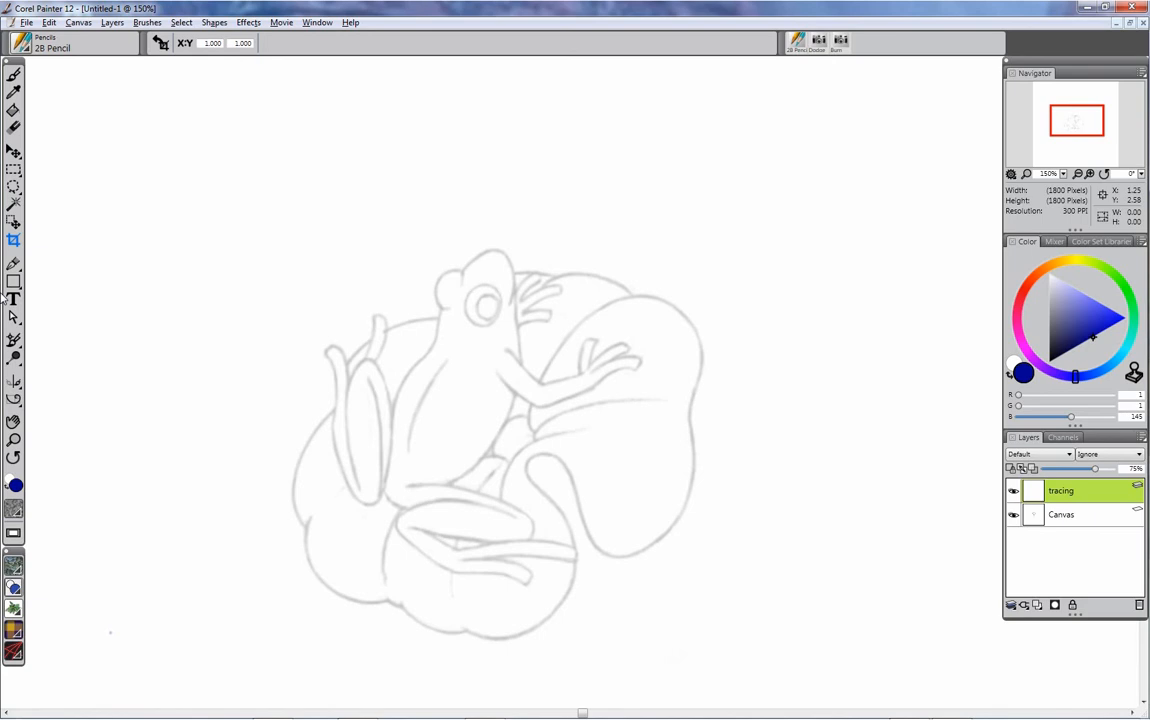
left_click(13, 72)
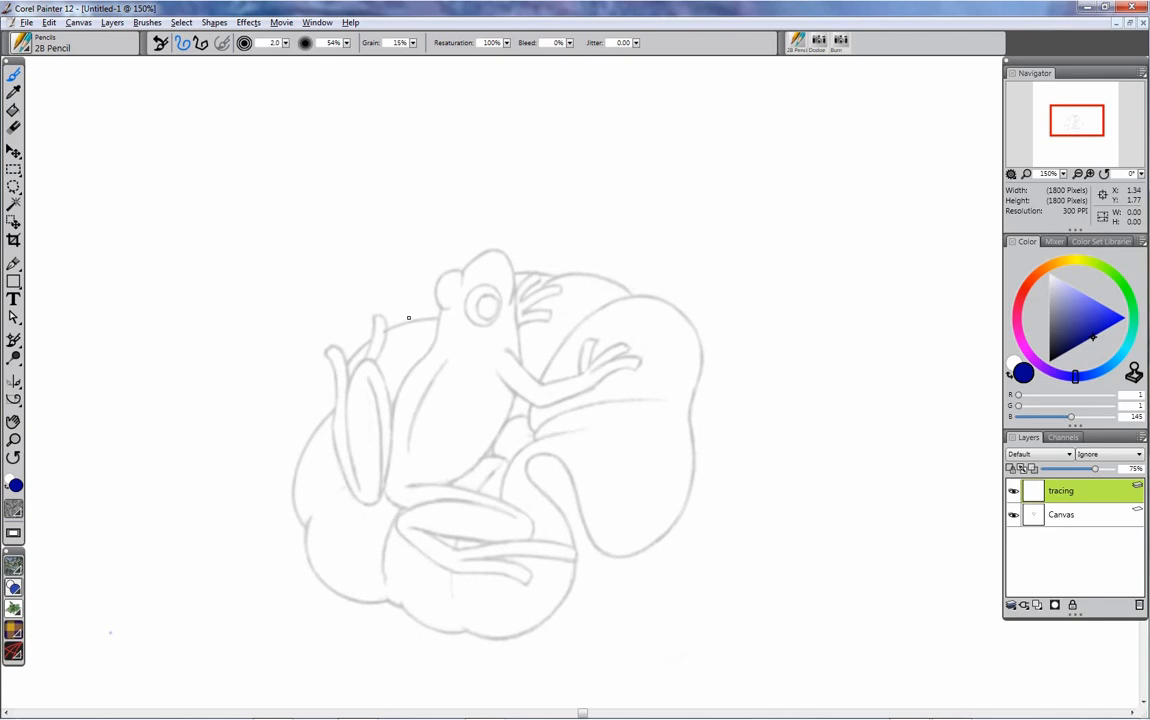
Step: Draw a looping test scribble beside the frog on the Canvas and another on the tracing layer, and undo the latter
left_click(1068, 517)
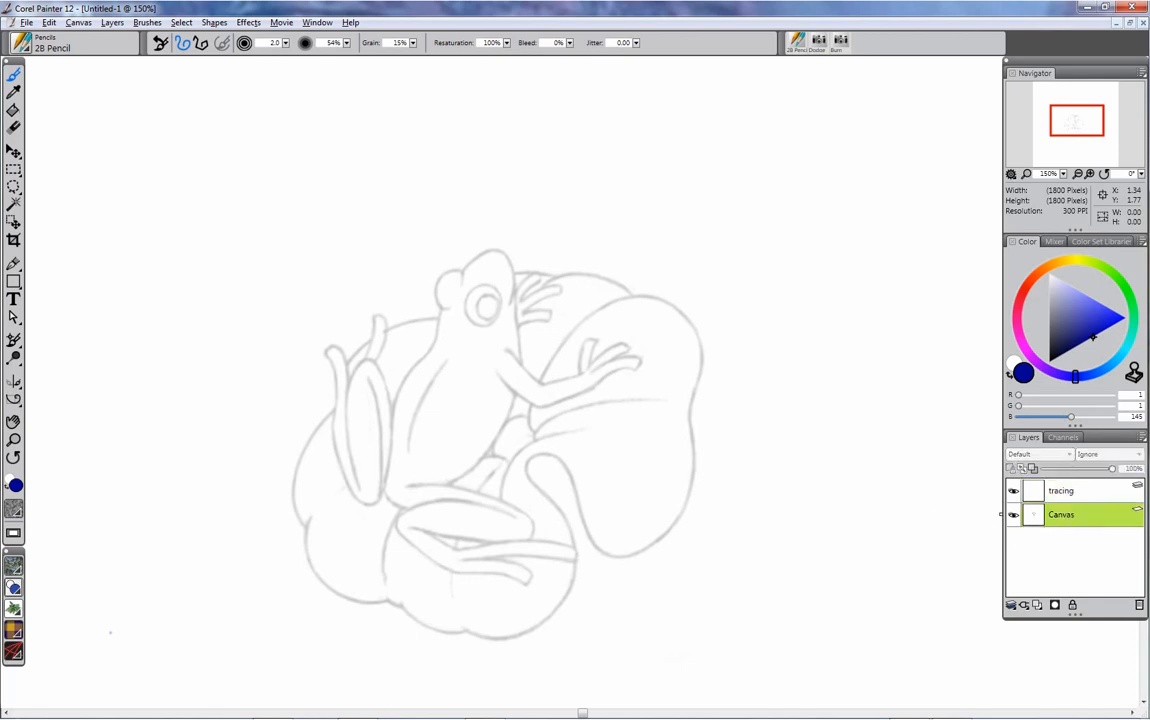
mouse_move(746, 435)
left_mouse_down()
mouse_move(758, 504)
mouse_move(815, 522)
left_mouse_up()
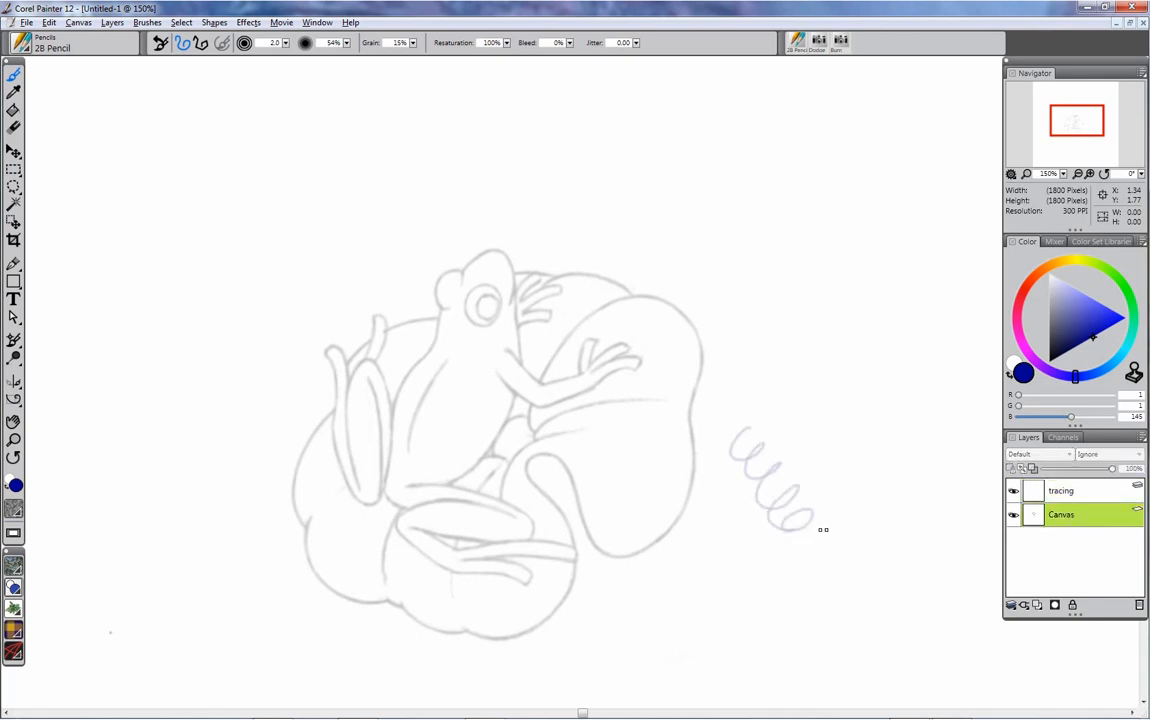
left_click(1070, 492)
mouse_move(768, 432)
left_mouse_down()
mouse_move(814, 453)
mouse_move(838, 519)
mouse_move(890, 553)
left_mouse_up()
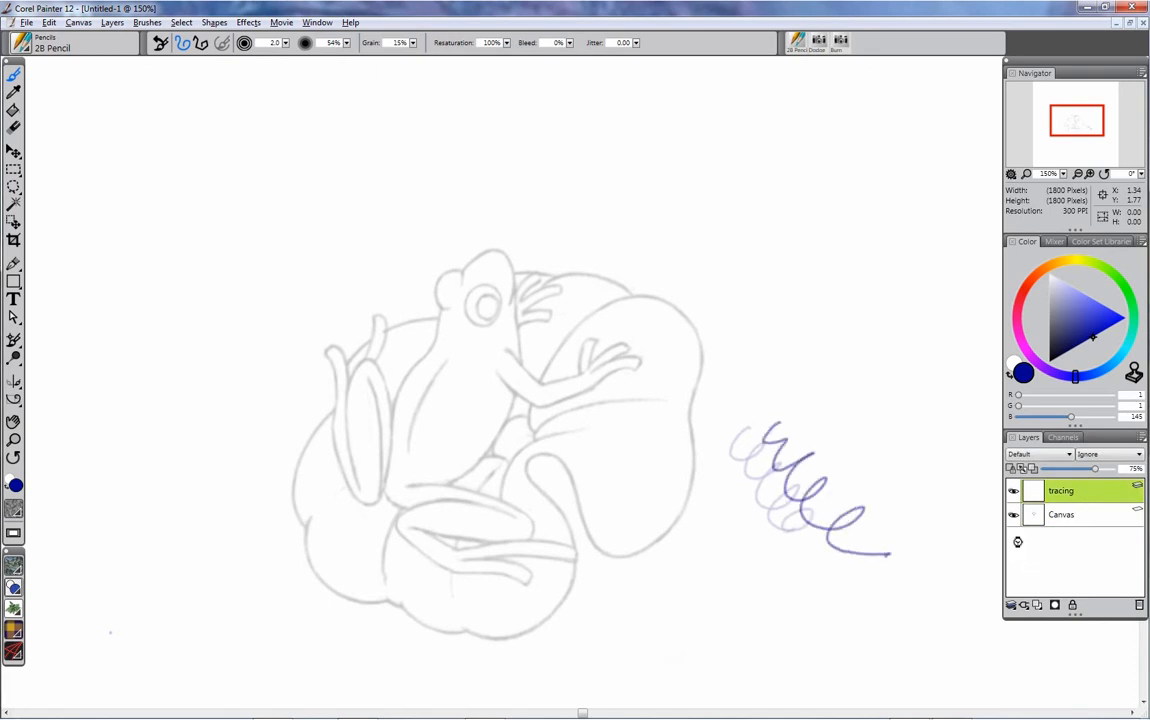
key("ctrl+z")
Step: Delete the test scribble from the Canvas with a rectangular selection, and return to the tracing layer with the Brush tool
left_click(1068, 516)
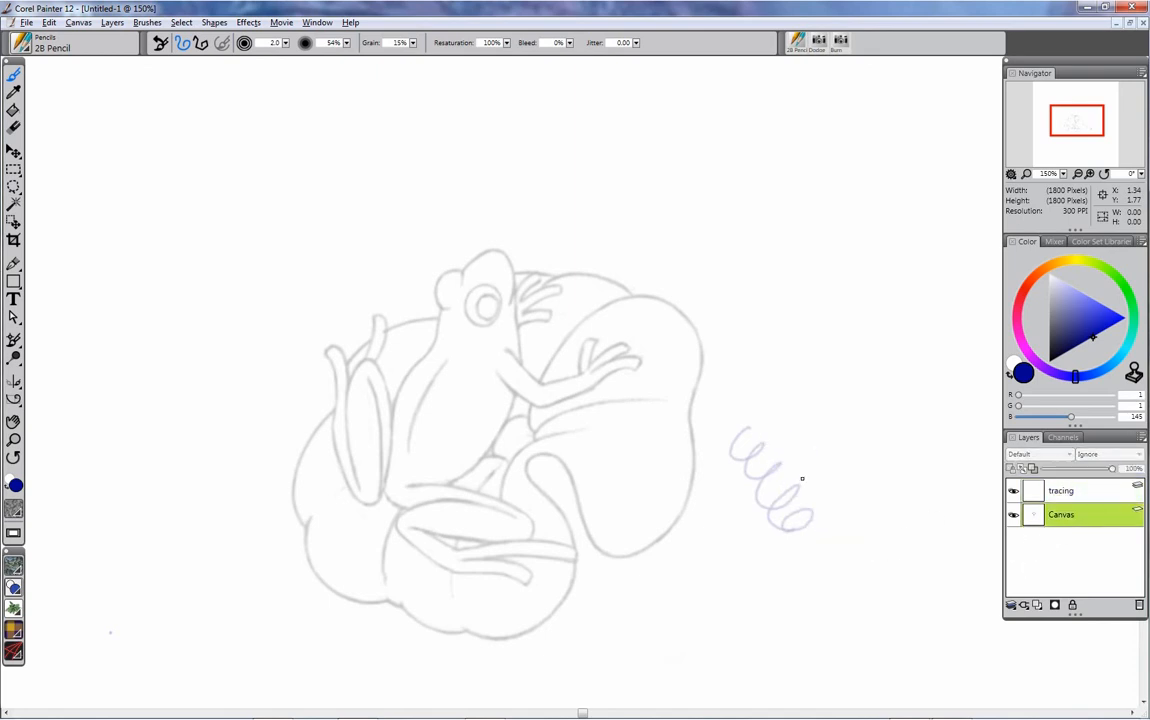
key("r")
mouse_move(729, 404)
left_mouse_down()
mouse_move(739, 442)
mouse_move(842, 588)
left_mouse_up()
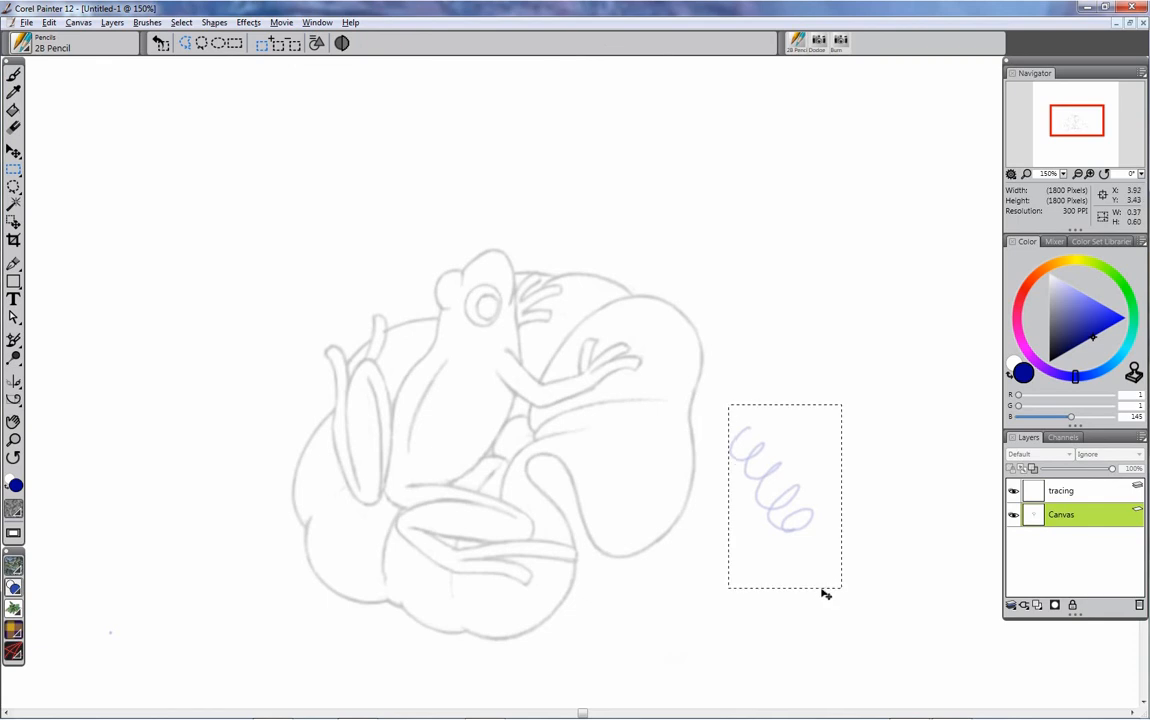
key("Delete")
left_click(1078, 490)
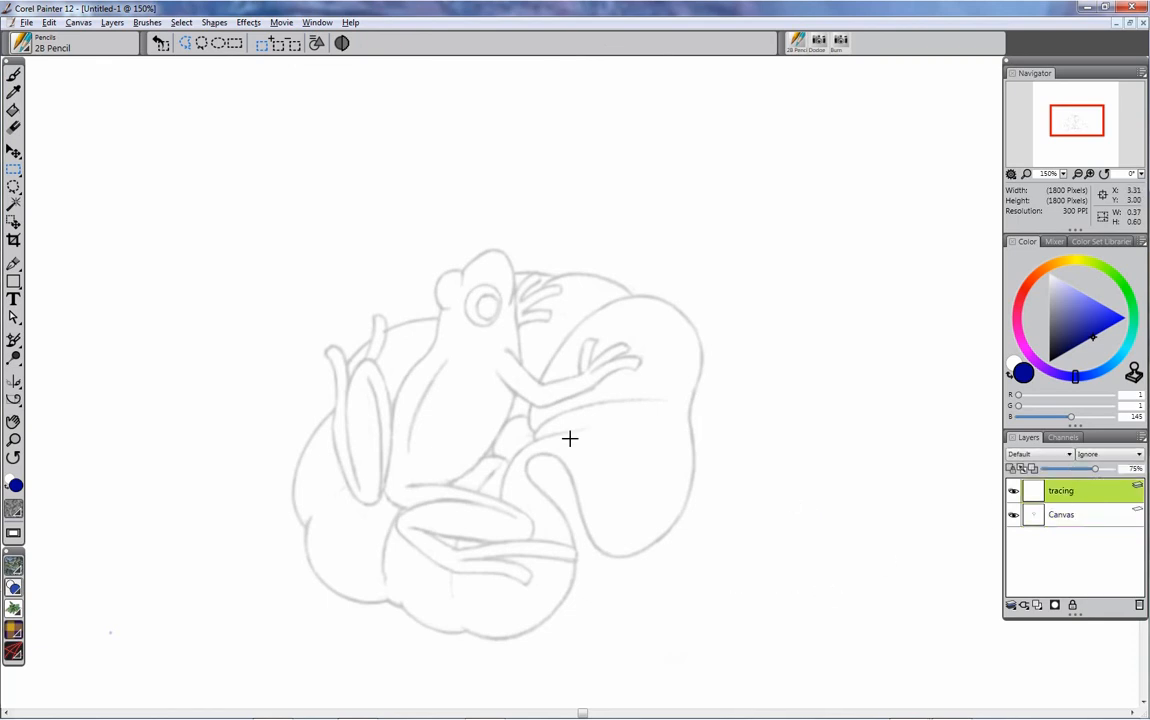
key("b")
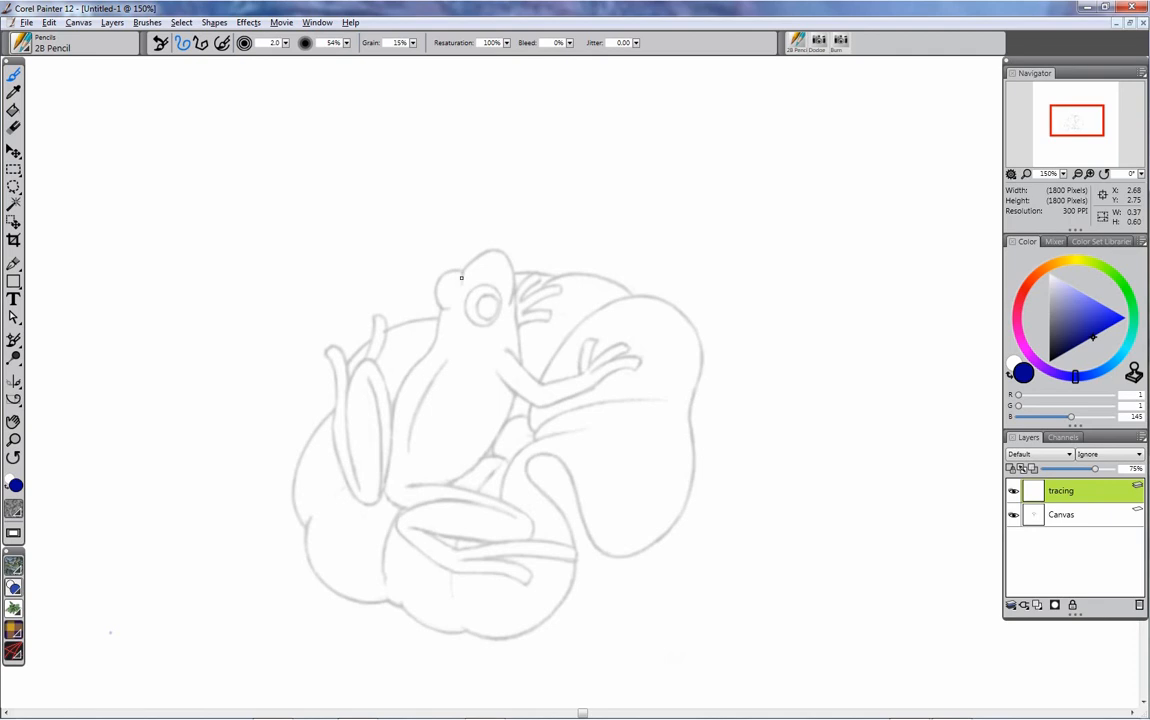
Step: Try out rectangular selections around the whole frog drawing, deselect each one, and return to the Brush tool
key("r")
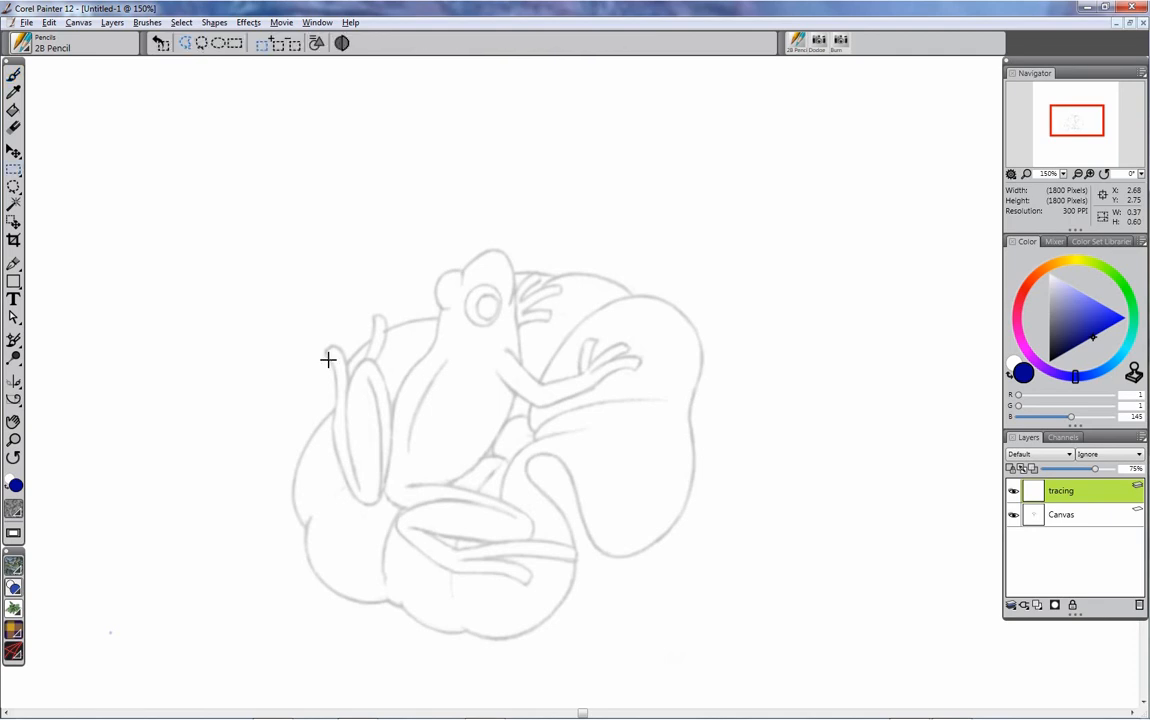
mouse_move(221, 163)
left_mouse_down()
mouse_move(644, 596)
mouse_move(749, 662)
left_mouse_up()
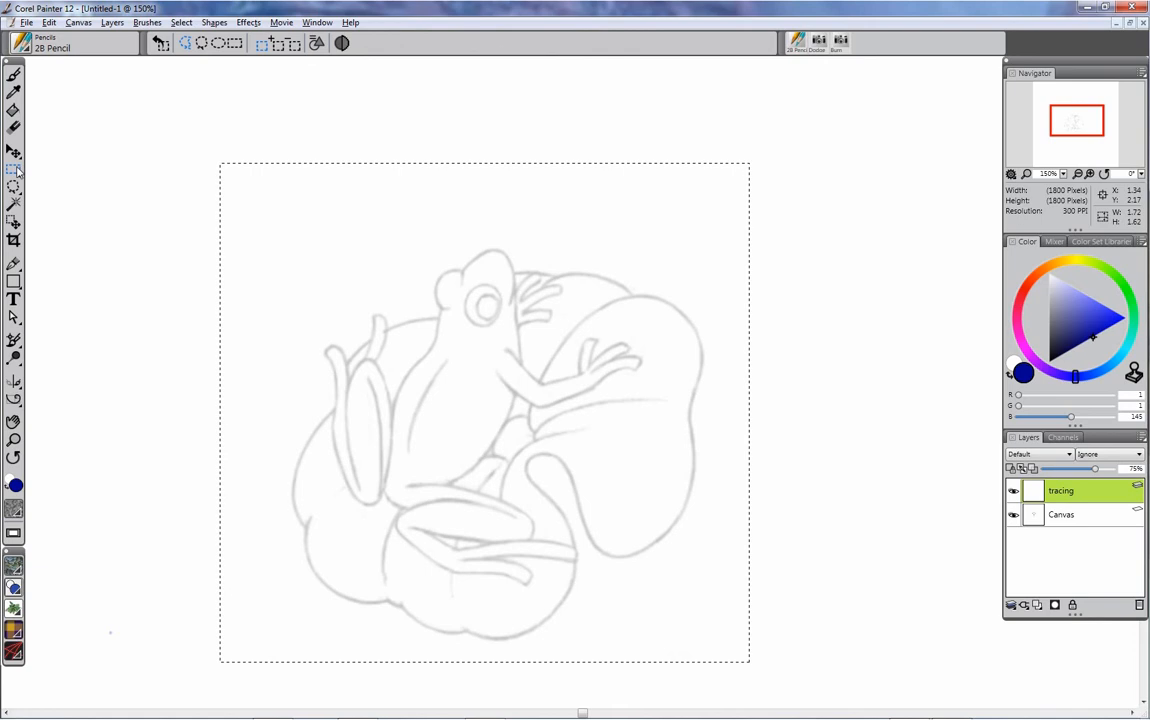
left_click(92, 259)
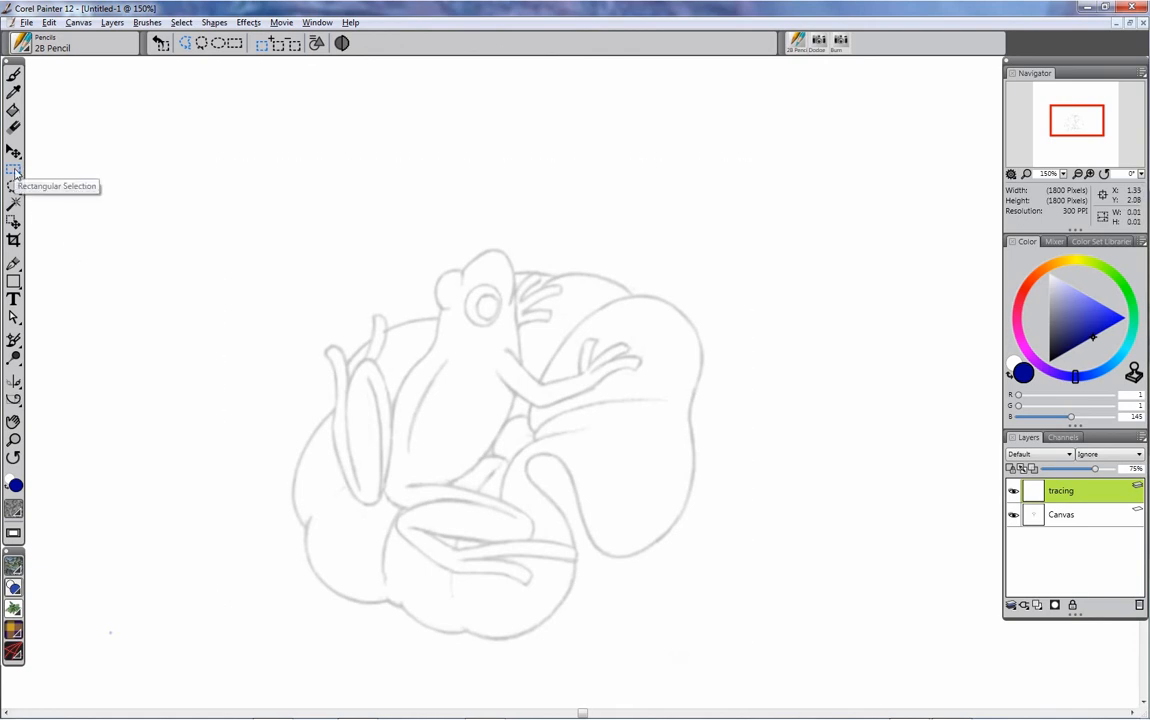
left_click_drag(166, 173, 748, 664)
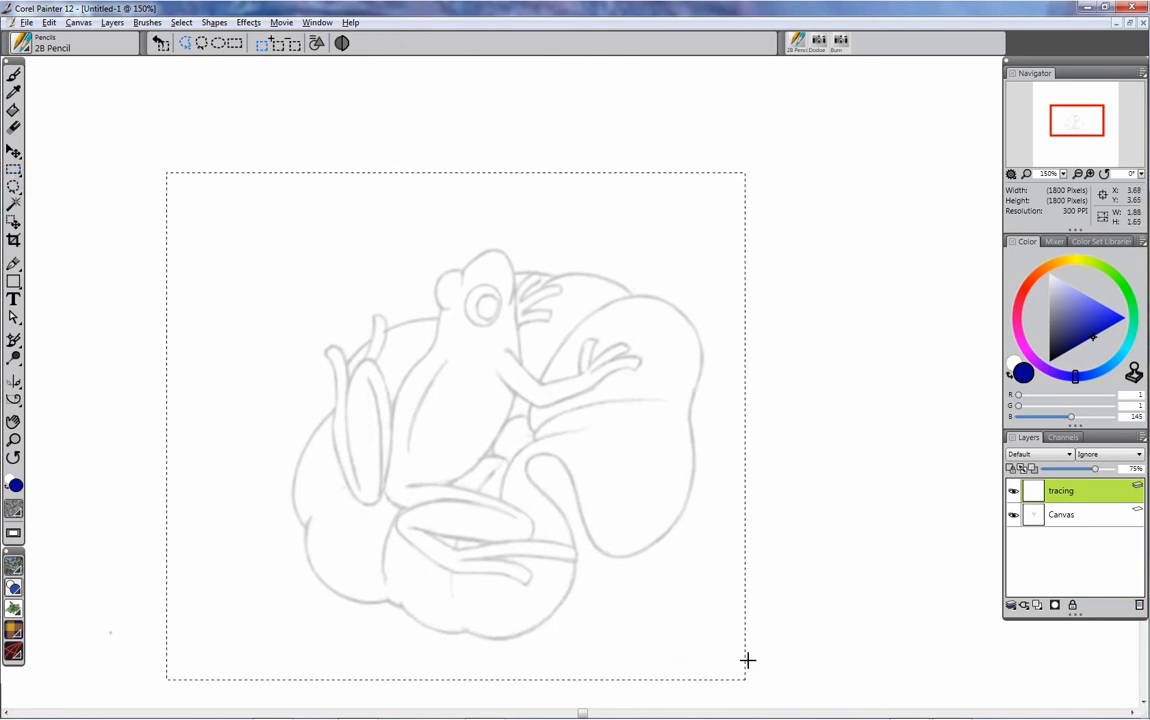
left_click(726, 650)
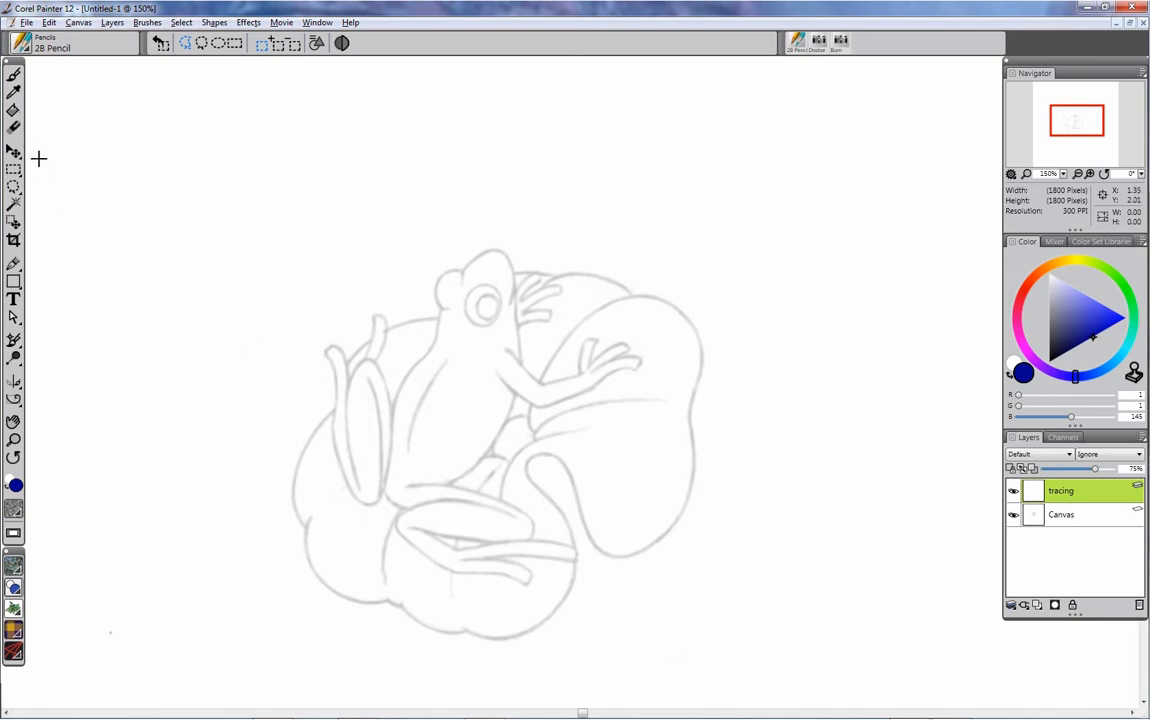
mouse_move(201, 162)
left_mouse_down()
mouse_move(474, 512)
mouse_move(716, 660)
mouse_move(733, 687)
left_mouse_up()
left_click(782, 626)
key("b")
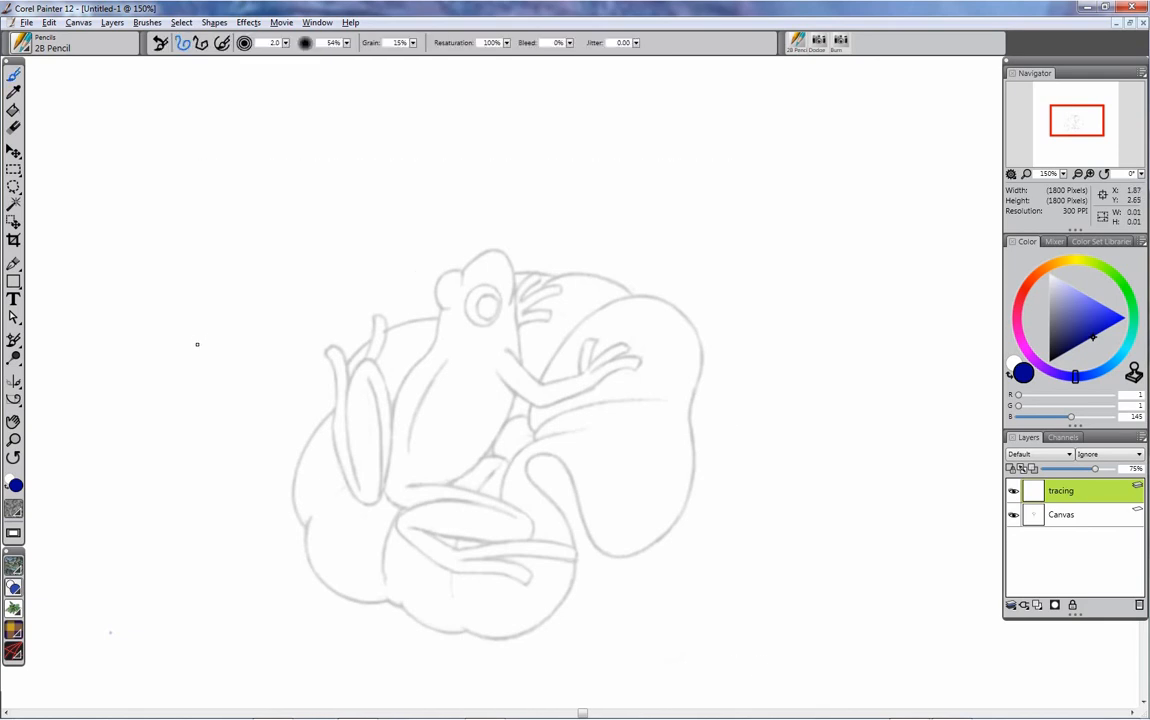
Step: Try clearing a rectangular selection around the whole frog on the tracing layer, and undo it
key("r")
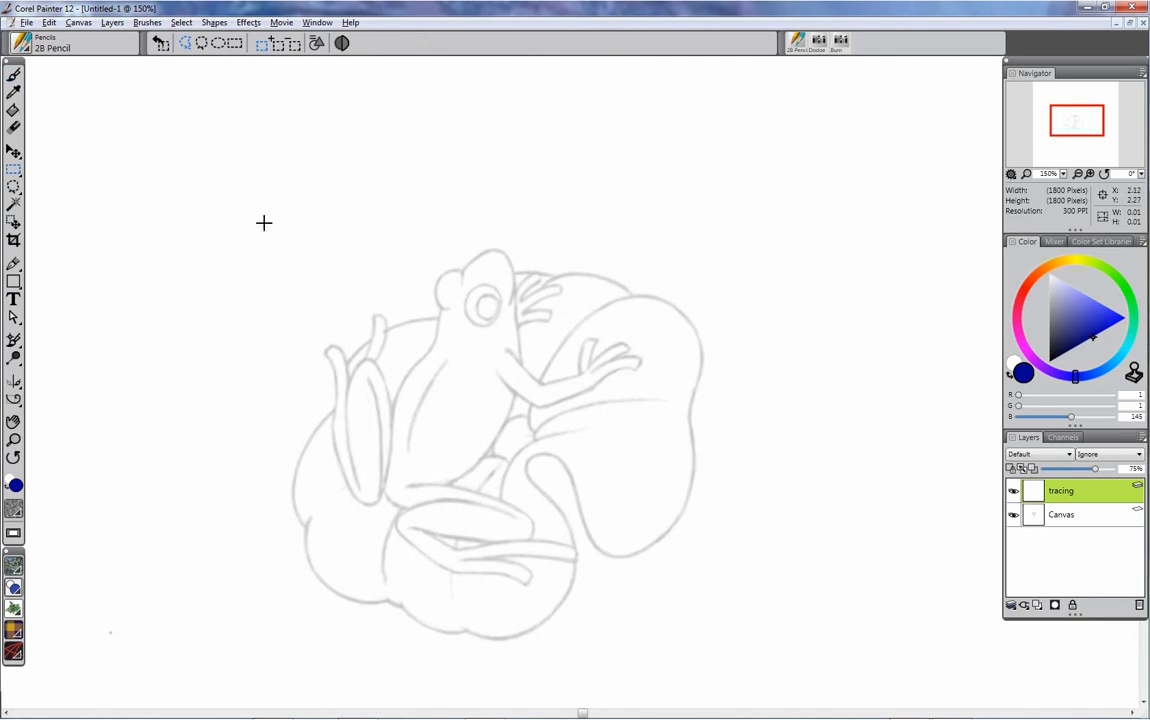
mouse_move(246, 191)
left_mouse_down()
mouse_move(318, 395)
mouse_move(699, 655)
mouse_move(767, 686)
left_mouse_up()
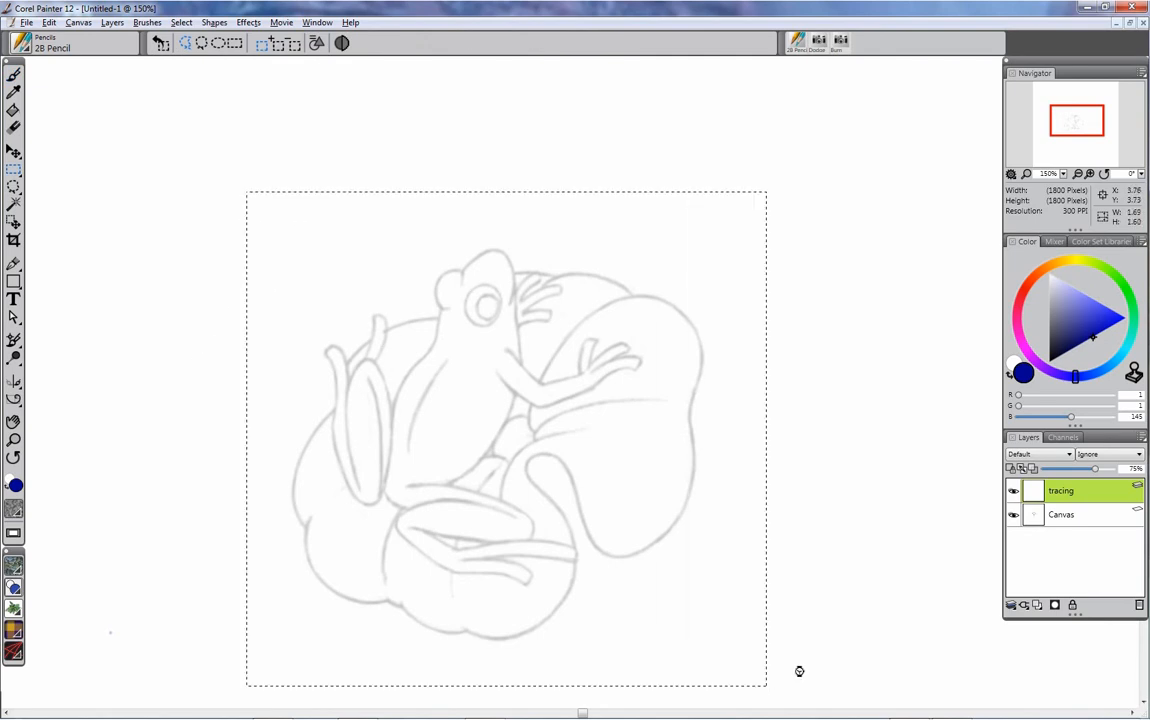
left_click(1070, 520)
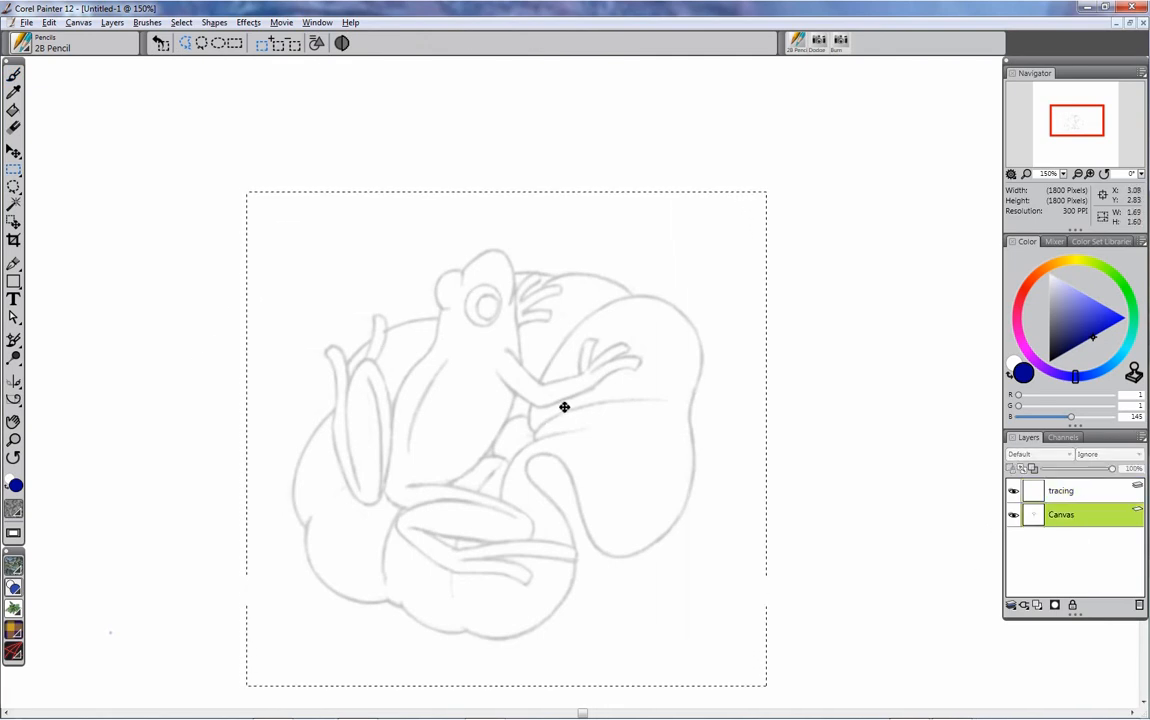
left_click(1065, 490)
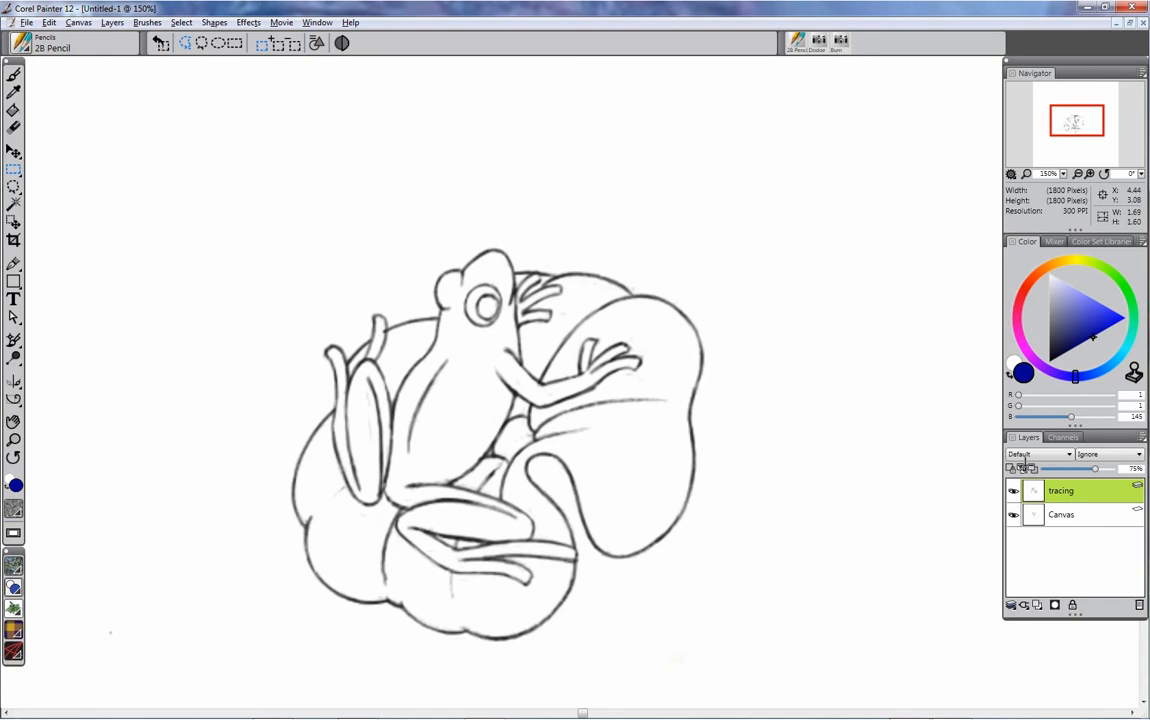
left_click(1013, 491)
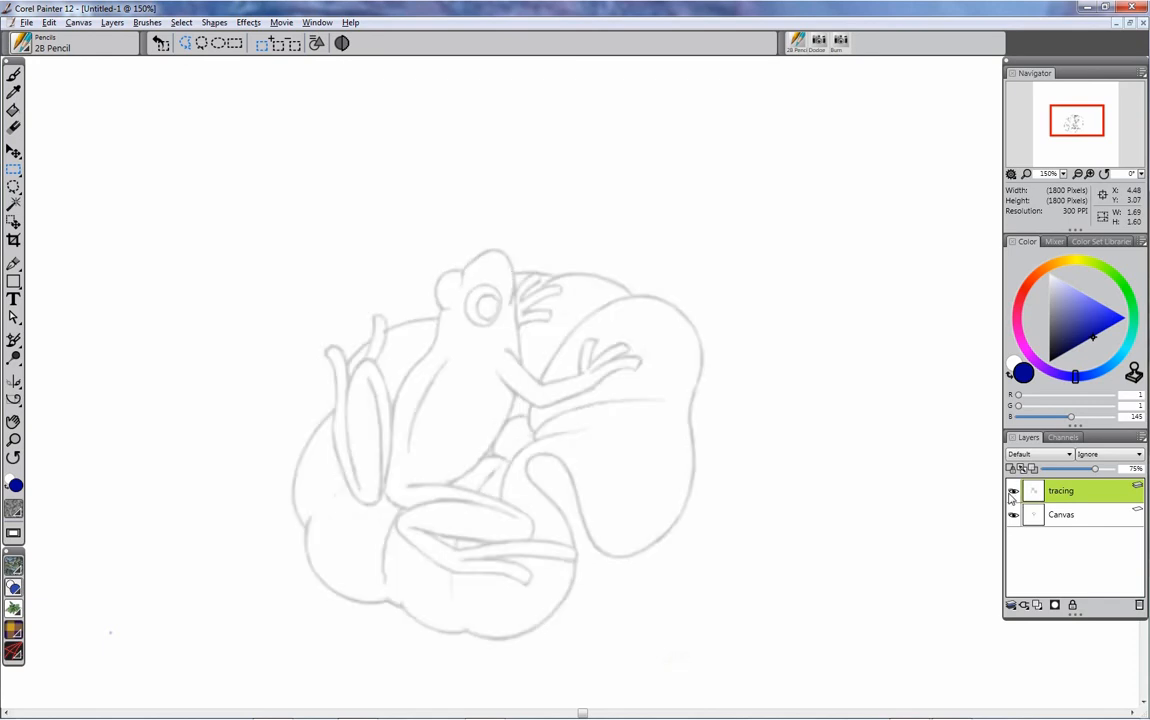
Step: Try deleting the frog from the Canvas with a rectangular selection, undo the deletion, and return to the tracing layer with the Brush tool
left_click(1095, 520)
left_click_drag(208, 151, 750, 680)
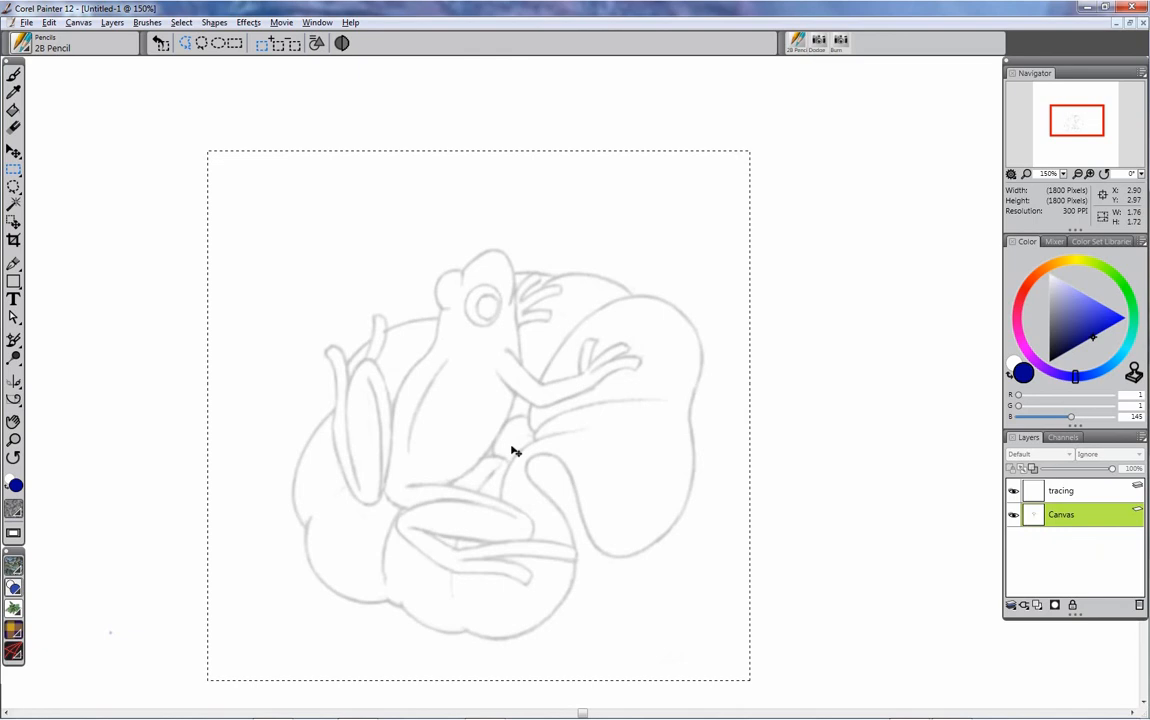
key("Delete")
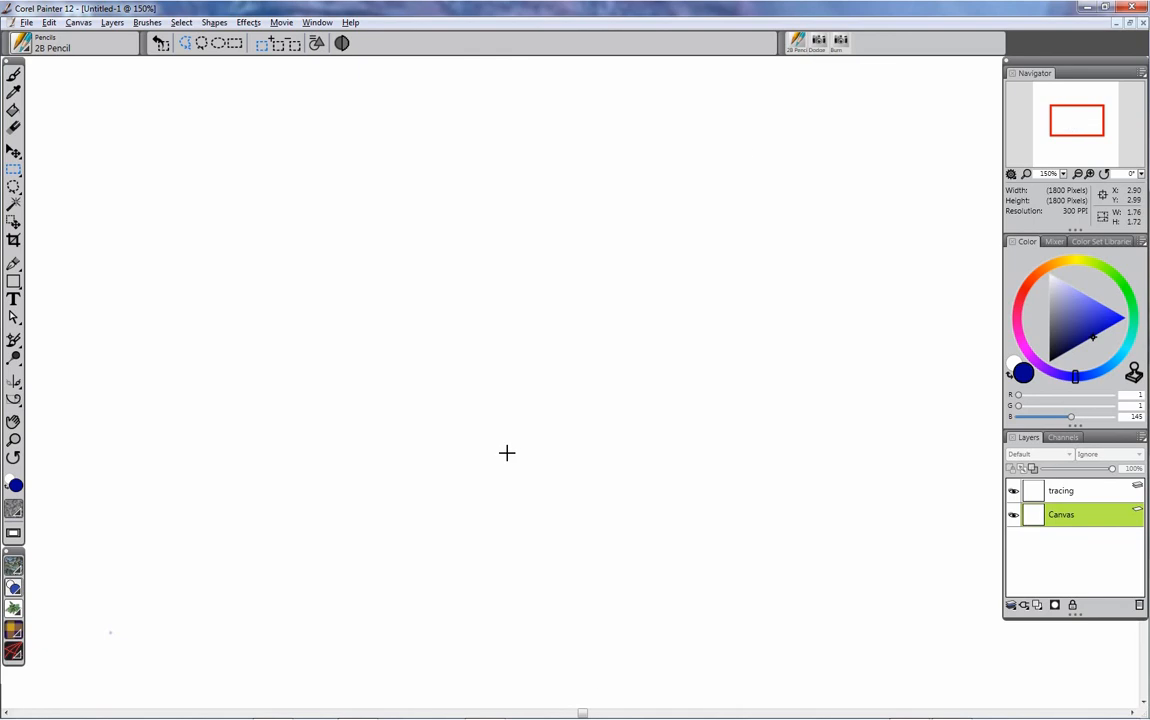
key("ctrl+z")
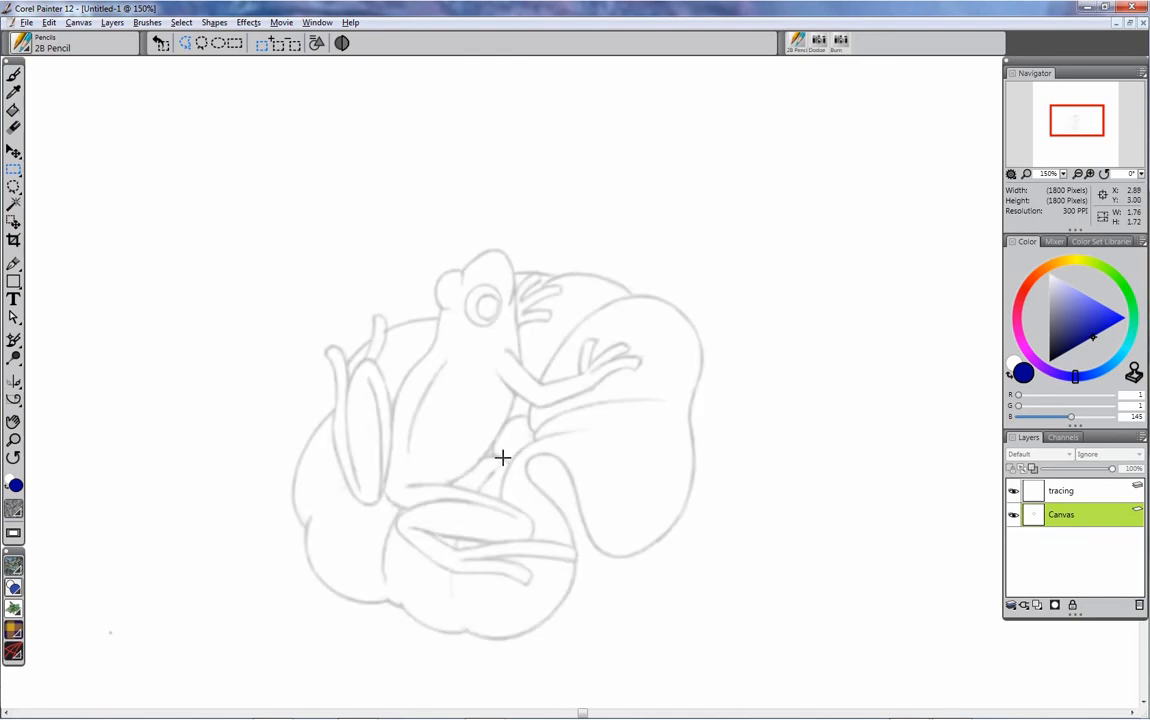
key("b")
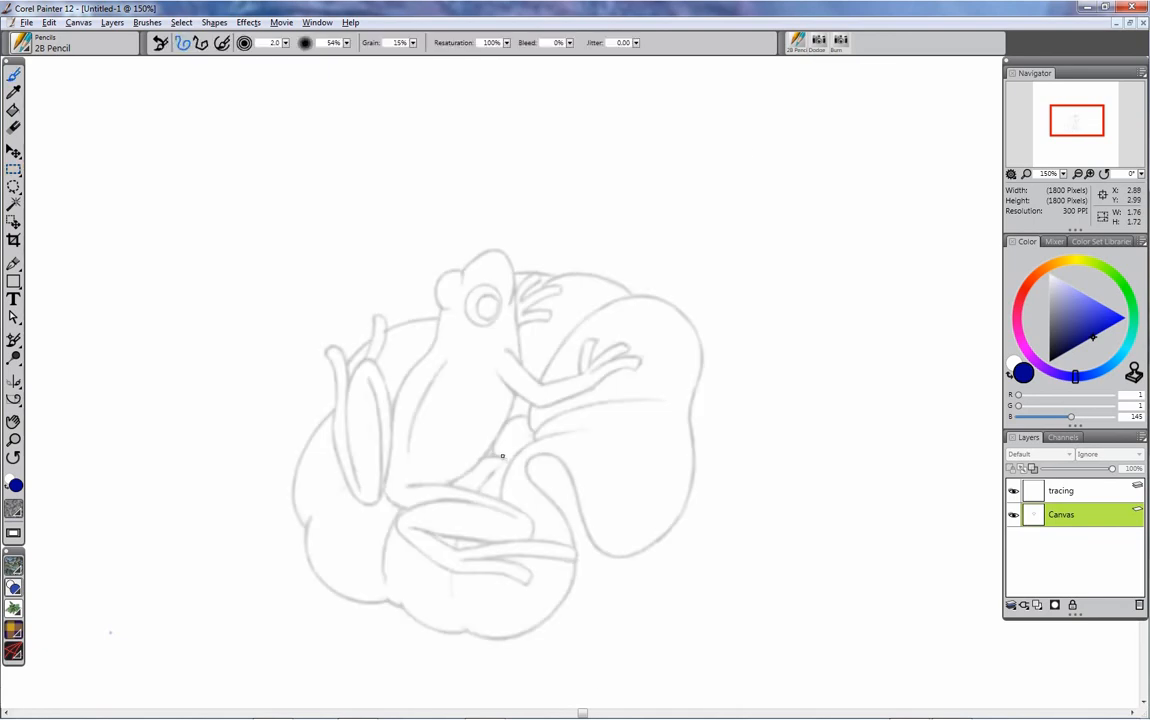
left_click(1060, 490)
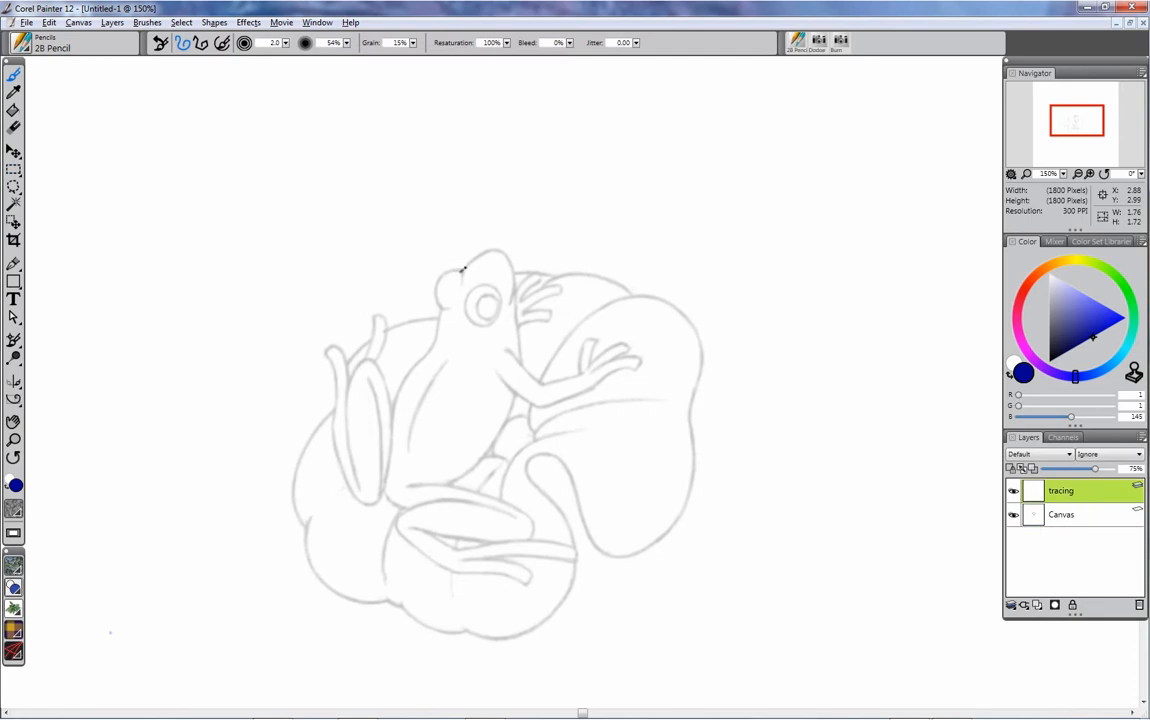
Step: Begin tracing the top of the frog's head, and set the pencil's grain to 90% and its opacity to 46%
left_click_drag(461, 270, 472, 261)
left_click_drag(468, 263, 483, 253)
left_click(412, 43)
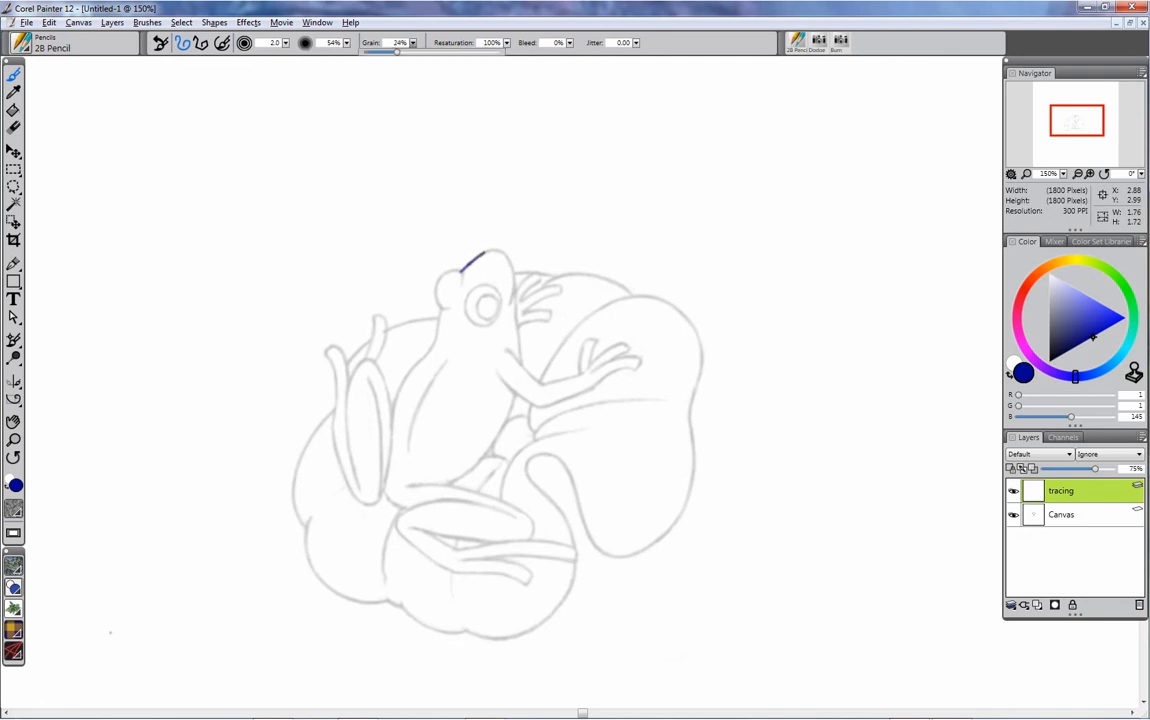
left_click_drag(400, 51, 481, 52)
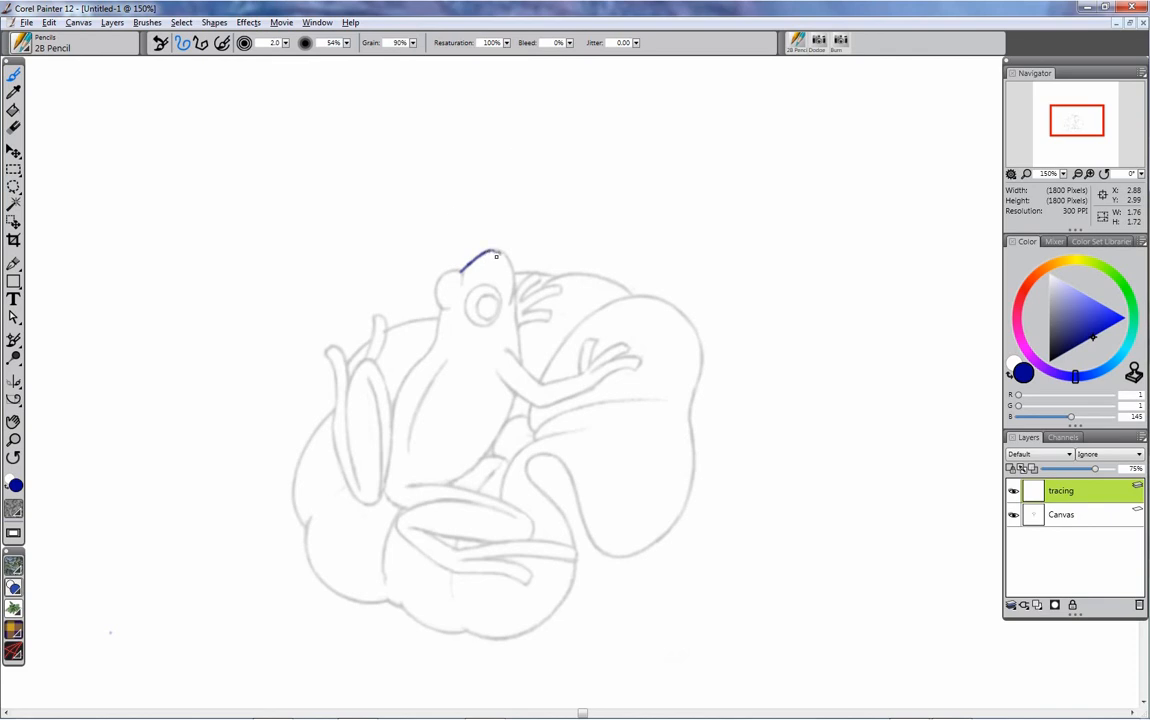
left_click(346, 43)
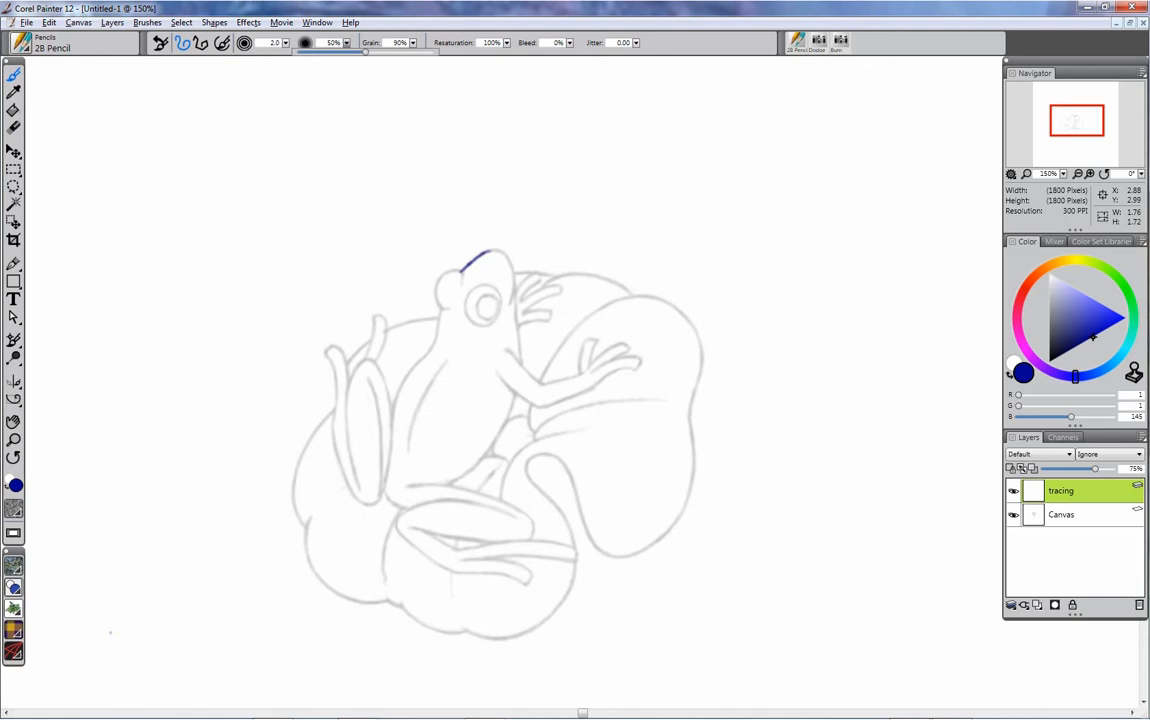
left_click_drag(331, 50, 321, 50)
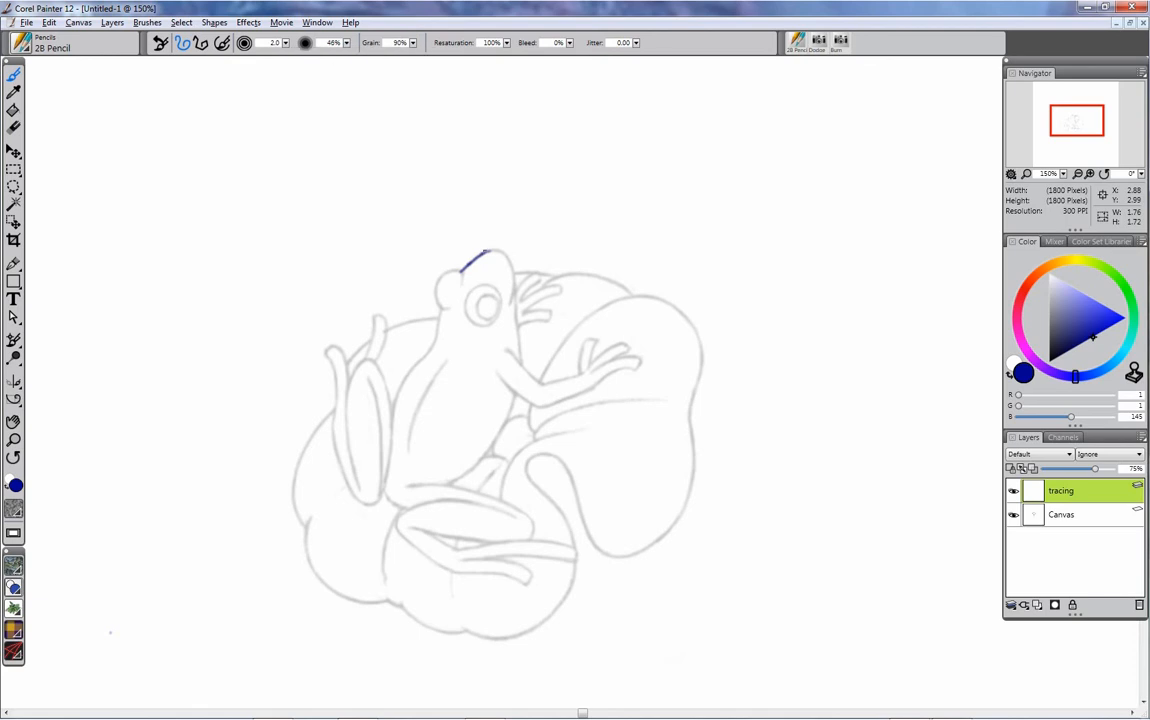
Step: Trace the rest of the head's outline, both sides of the body and the top of the folded near leg
mouse_move(495, 252)
left_mouse_down()
mouse_move(513, 272)
mouse_move(510, 306)
left_mouse_up()
left_click_drag(517, 343, 520, 364)
mouse_move(519, 365)
left_mouse_down()
mouse_move(488, 450)
mouse_move(451, 481)
left_mouse_up()
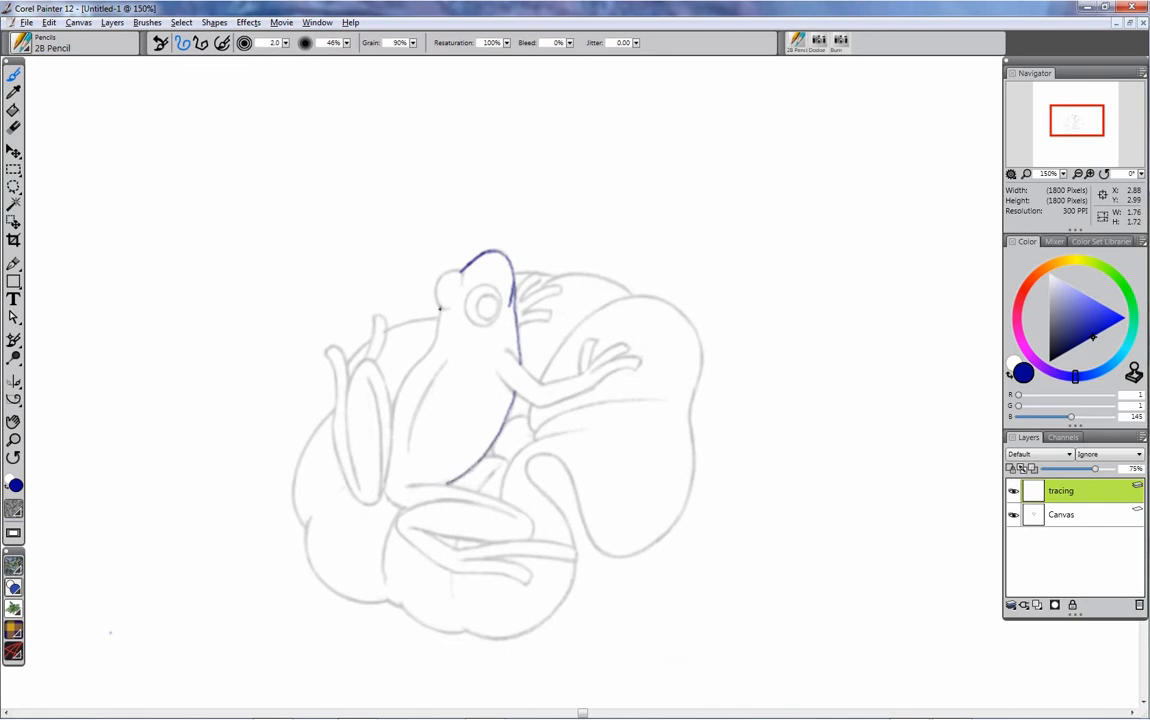
mouse_move(441, 306)
left_mouse_down()
mouse_move(392, 413)
mouse_move(385, 484)
mouse_move(400, 506)
left_mouse_up()
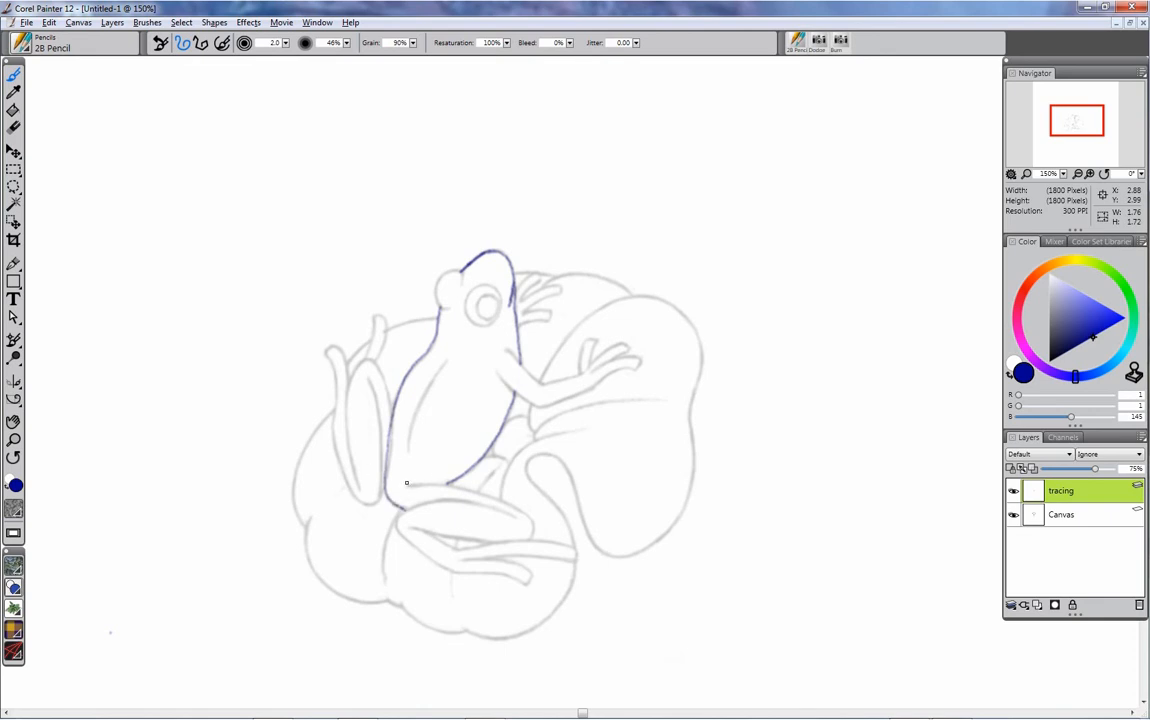
mouse_move(405, 485)
left_mouse_down()
mouse_move(459, 478)
mouse_move(490, 458)
left_mouse_up()
left_click_drag(533, 525, 533, 531)
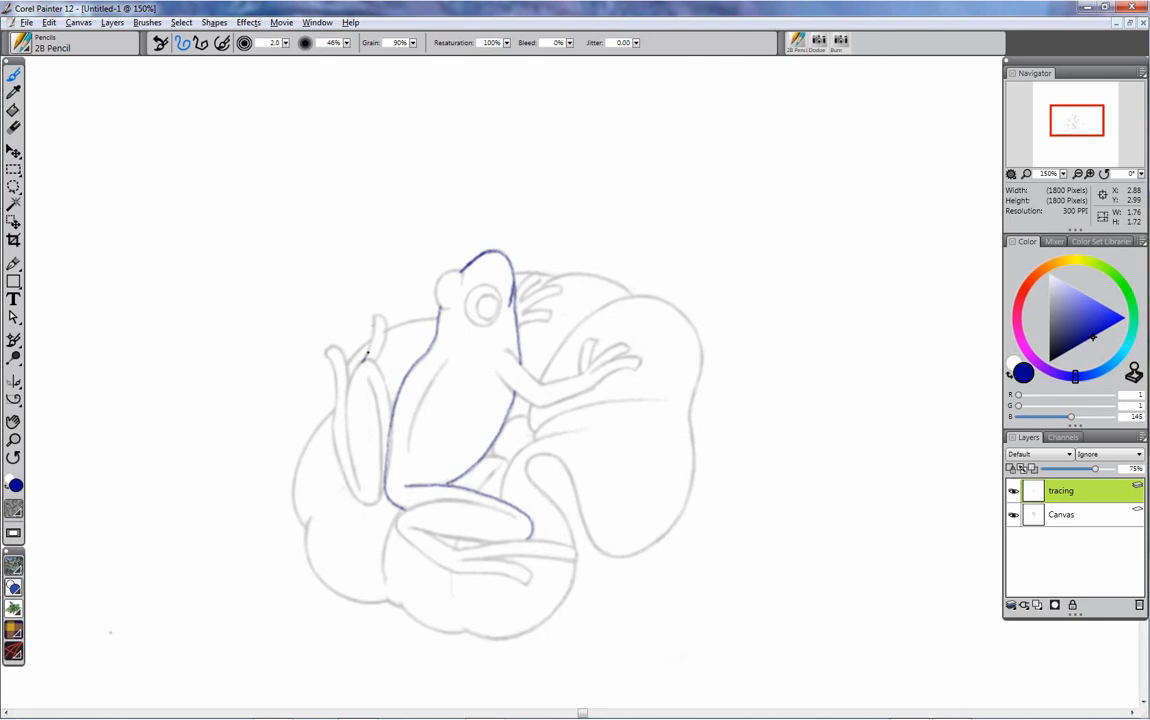
Step: Trace the toes and outlines of the raised hind leg beside the frog's back
left_click_drag(368, 346, 374, 319)
left_click_drag(378, 317, 379, 354)
mouse_move(336, 375)
left_mouse_down()
mouse_move(345, 481)
mouse_move(369, 505)
mouse_move(383, 493)
left_mouse_up()
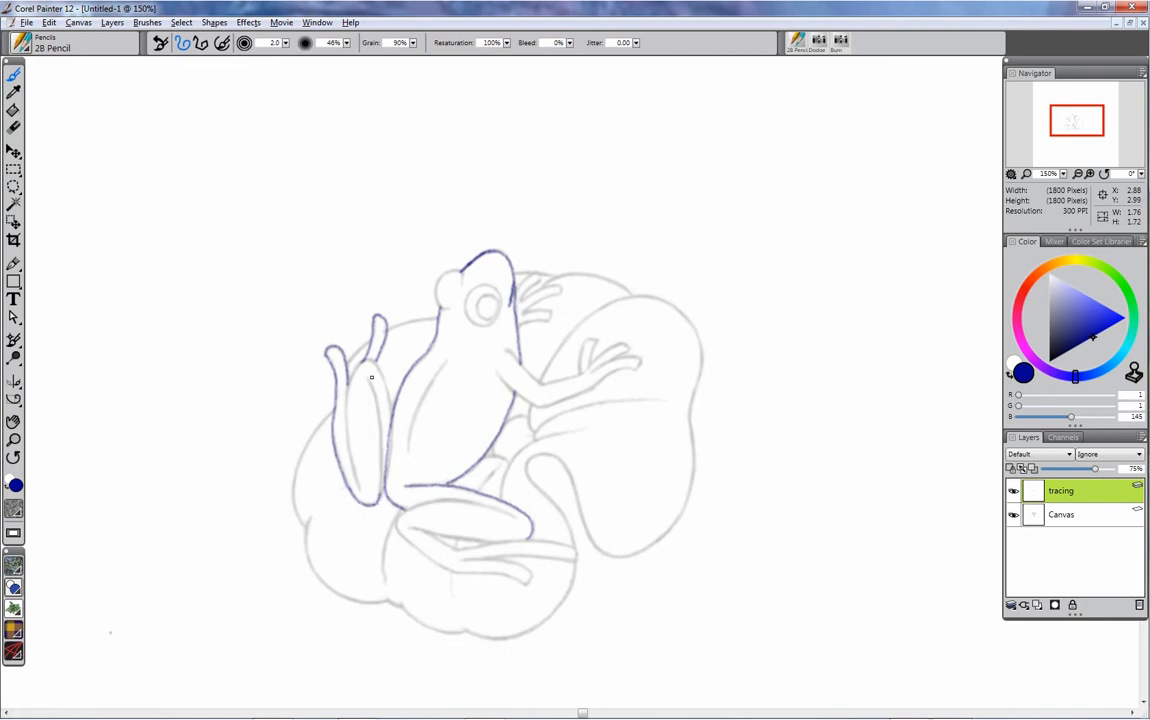
left_click_drag(370, 383, 379, 494)
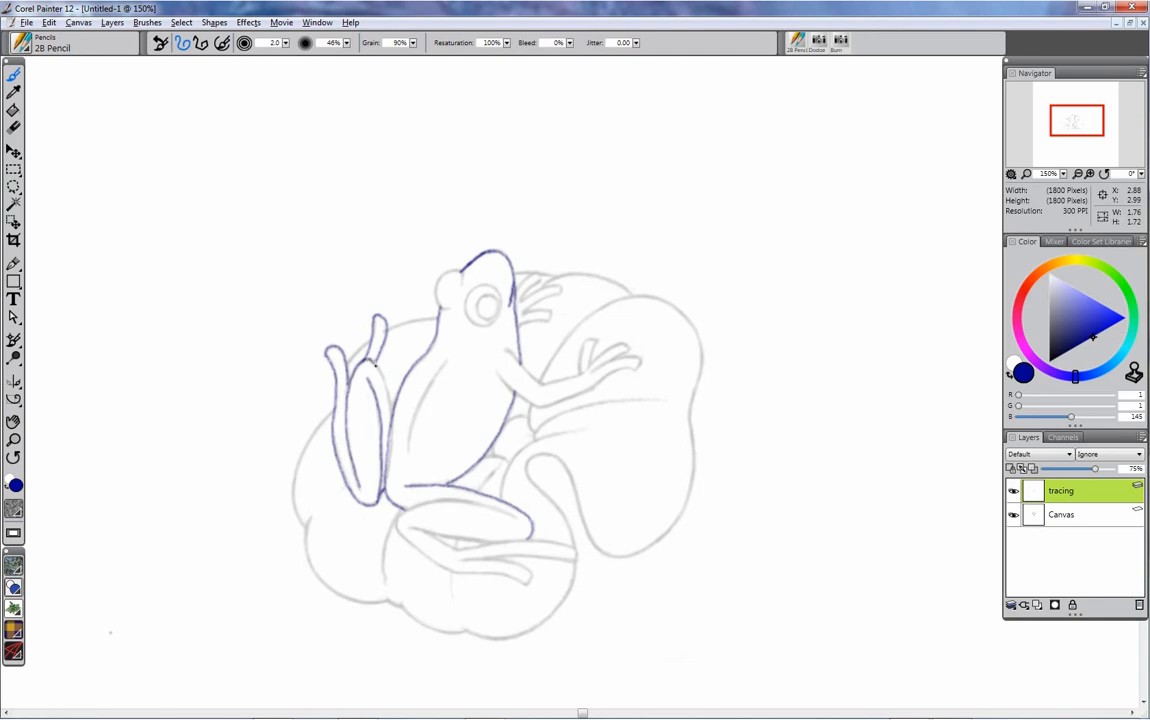
left_click_drag(376, 364, 393, 408)
Step: Trace the fingers behind the head, both eyes, the body's inner contour and the beginning of the near arm
left_click_drag(523, 315, 549, 297)
left_click_drag(522, 302, 554, 285)
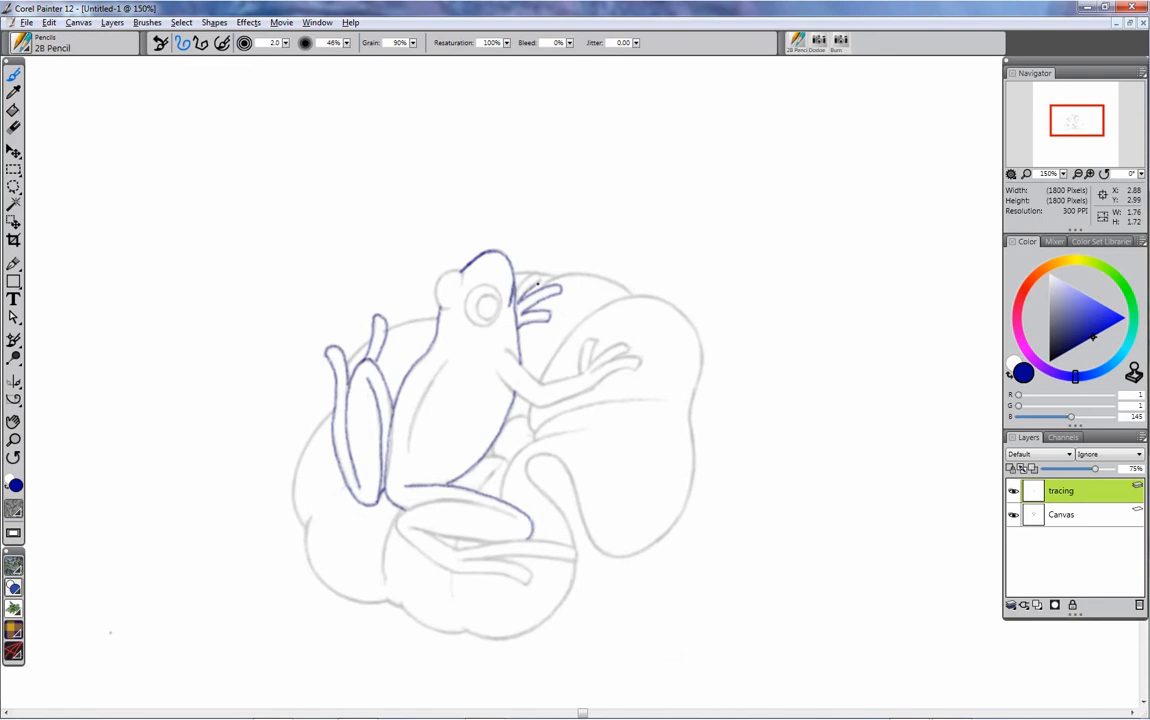
left_click_drag(542, 282, 518, 289)
mouse_move(452, 271)
left_mouse_down()
mouse_move(438, 284)
mouse_move(441, 310)
mouse_move(483, 300)
left_mouse_up()
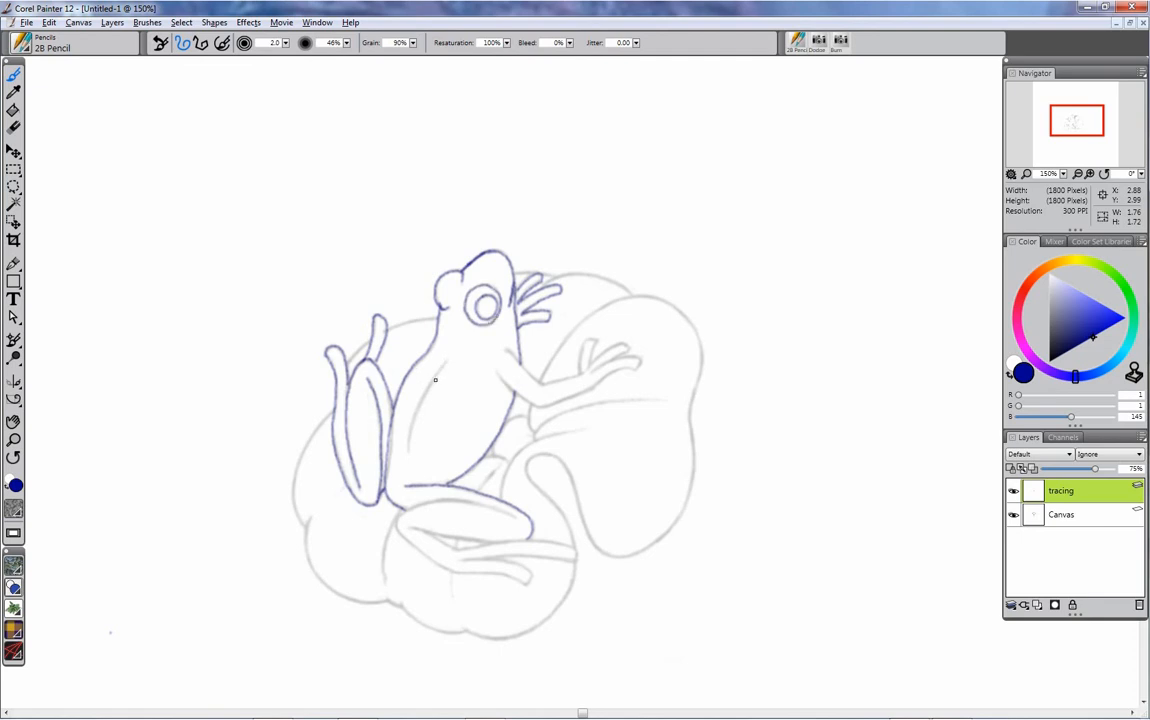
left_click_drag(445, 361, 406, 449)
mouse_move(505, 349)
left_mouse_down()
mouse_move(543, 383)
mouse_move(504, 383)
mouse_move(541, 406)
left_mouse_up()
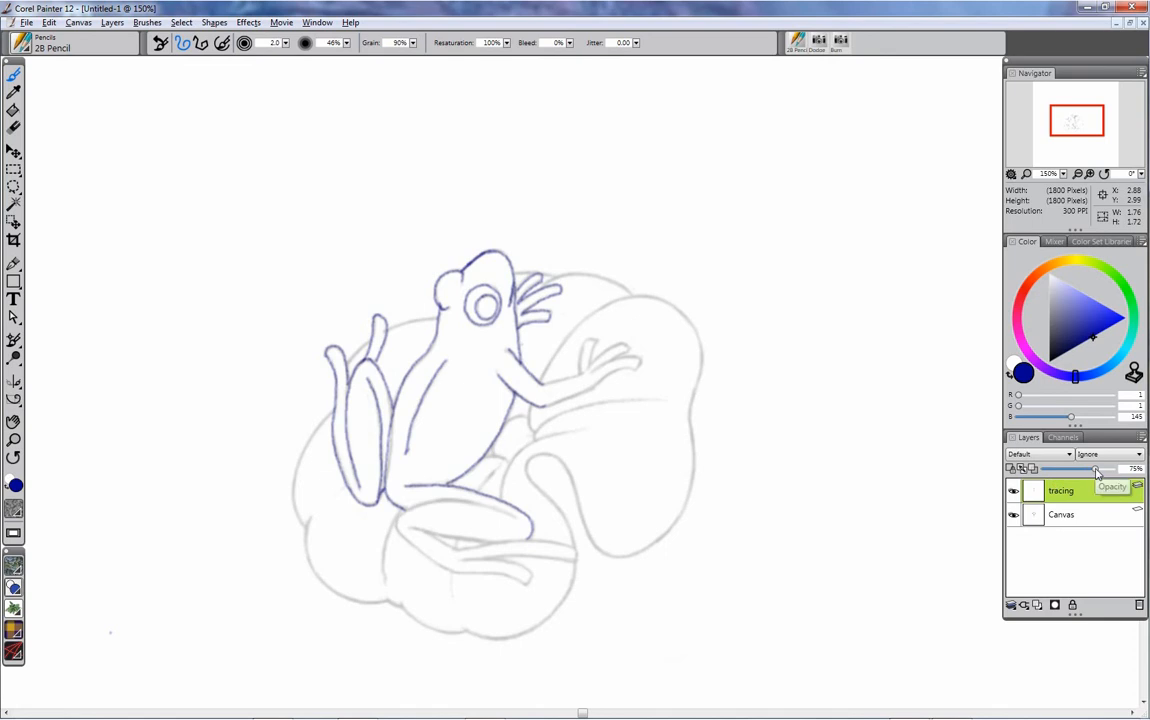
Step: Set the tracing layer's opacity to 100% and refine the neck and shoulder lines with blue and white pencil strokes
left_click_drag(1097, 471, 1112, 469)
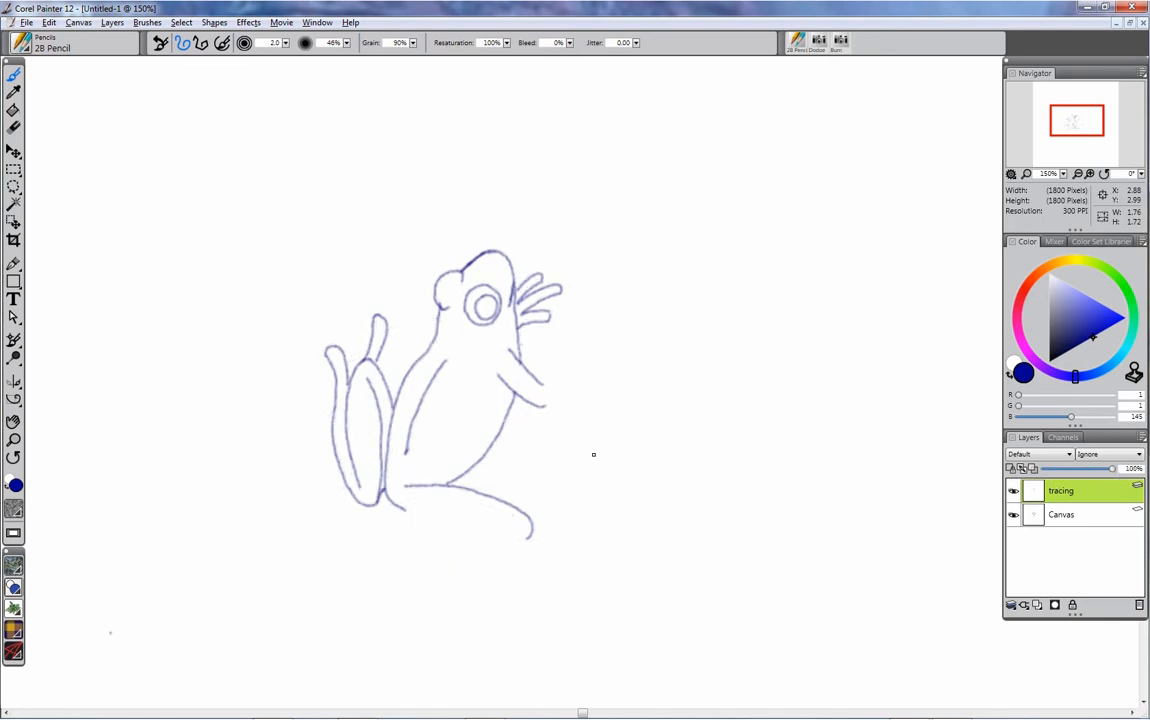
left_click(532, 350, "ctrl")
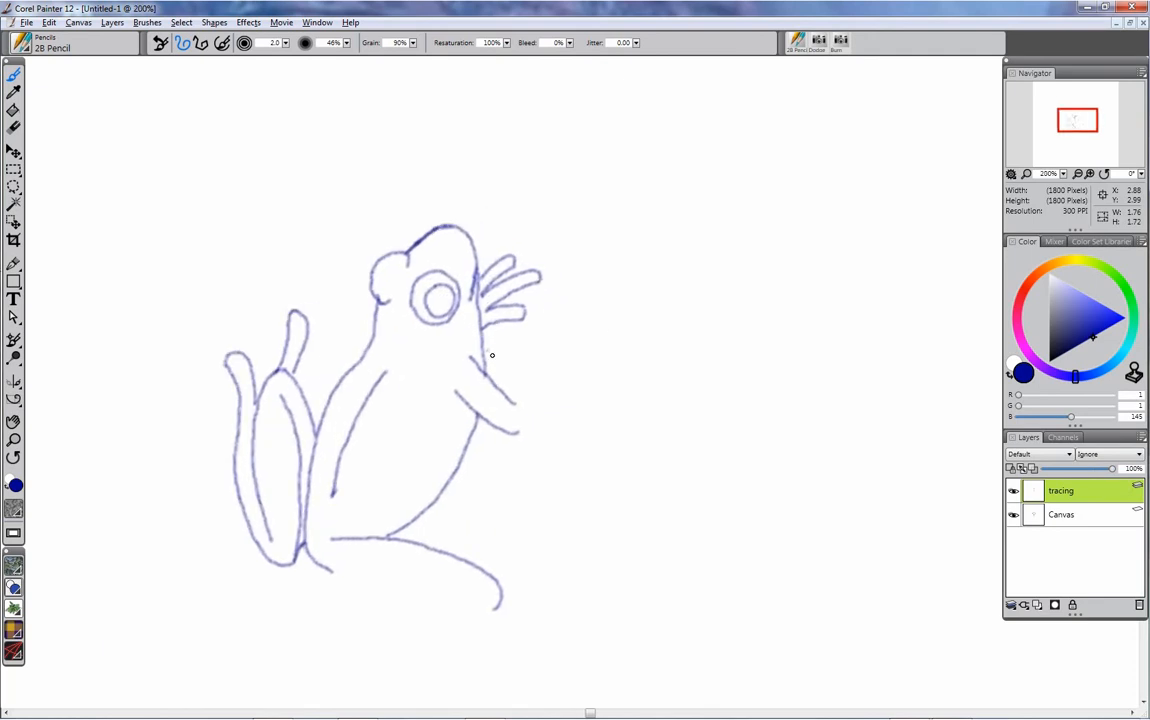
key("shift+s")
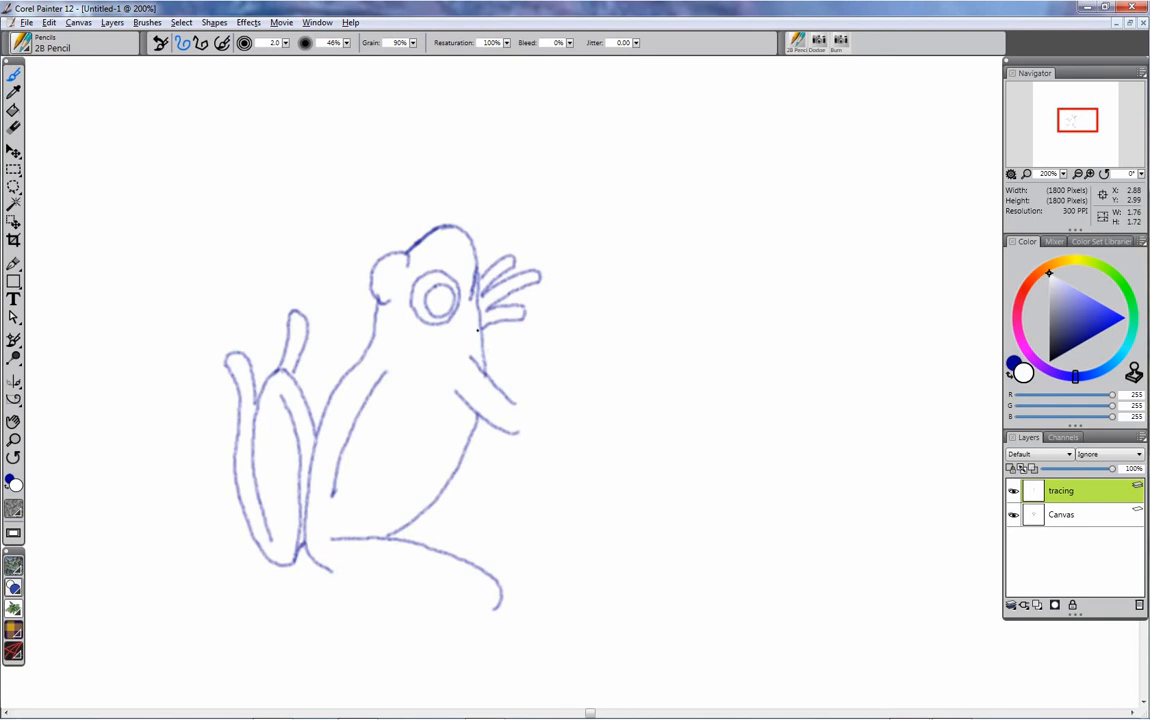
key("shift+s")
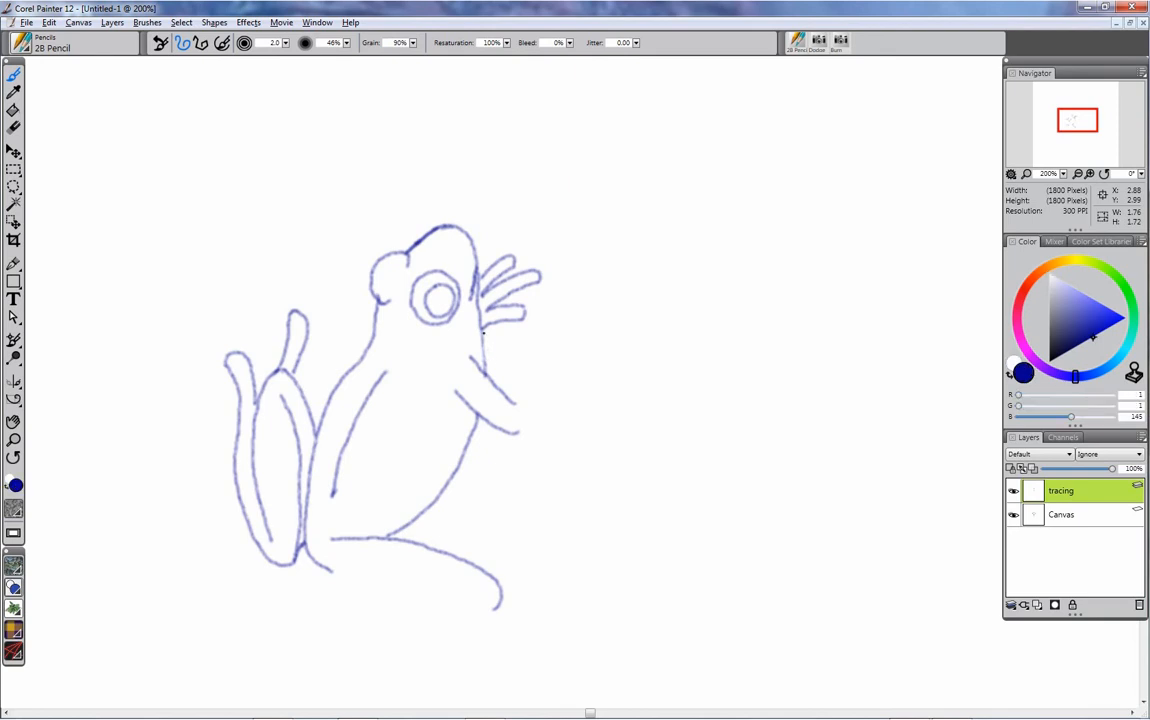
left_click_drag(483, 330, 486, 373)
key("shift+s")
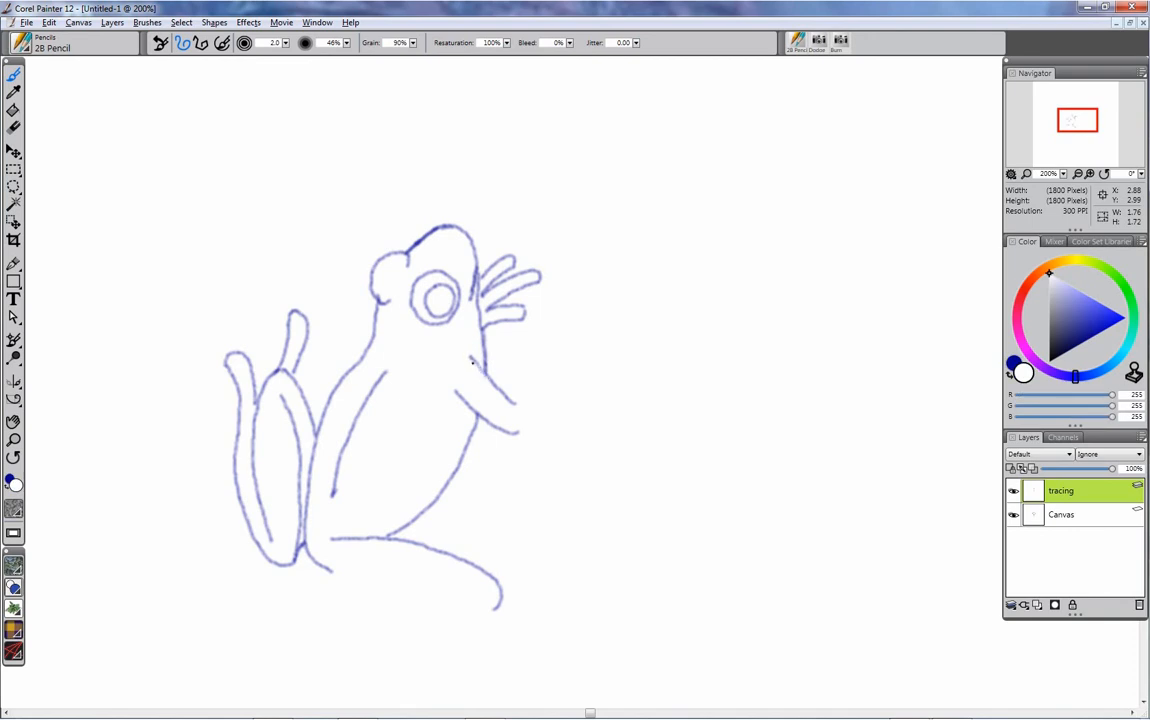
key("shift+s")
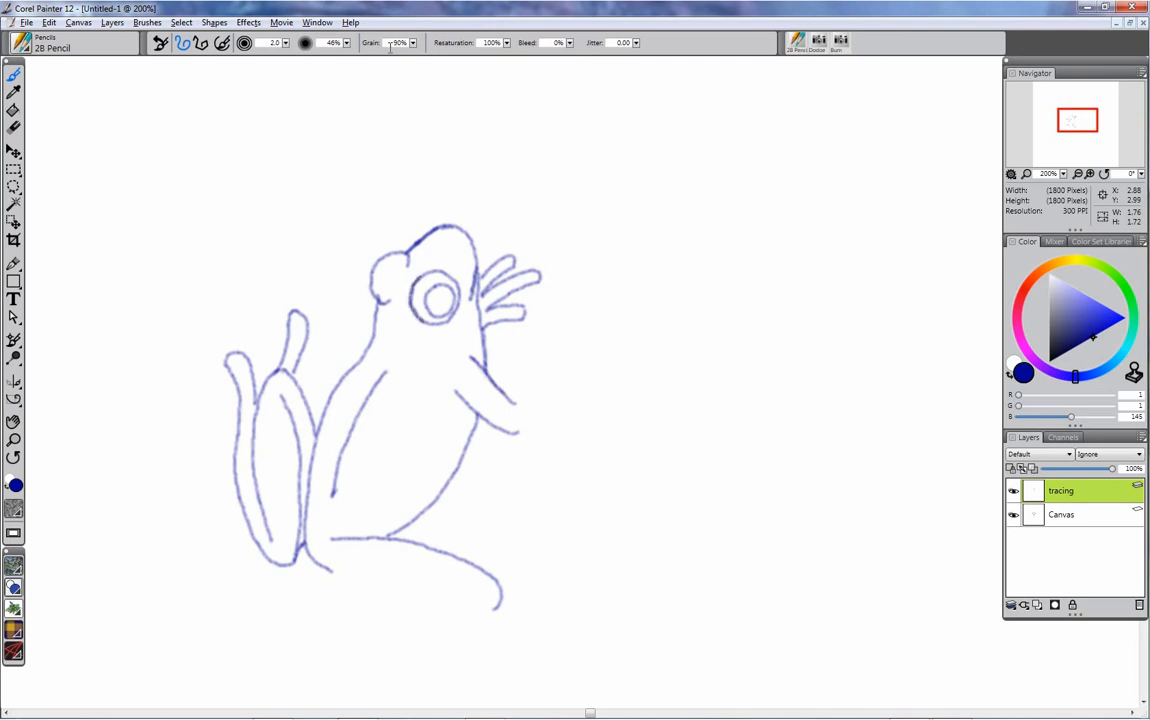
Step: Set the pencil's grain to 43% and its size to 1.7, and refine the near eye's rings with blue and white strokes
left_click_drag(413, 43, 385, 55)
mouse_move(437, 272)
left_mouse_down()
mouse_move(457, 283)
mouse_move(458, 307)
left_mouse_up()
left_click(285, 43)
left_click_drag(251, 51, 250, 51)
key("shift+s")
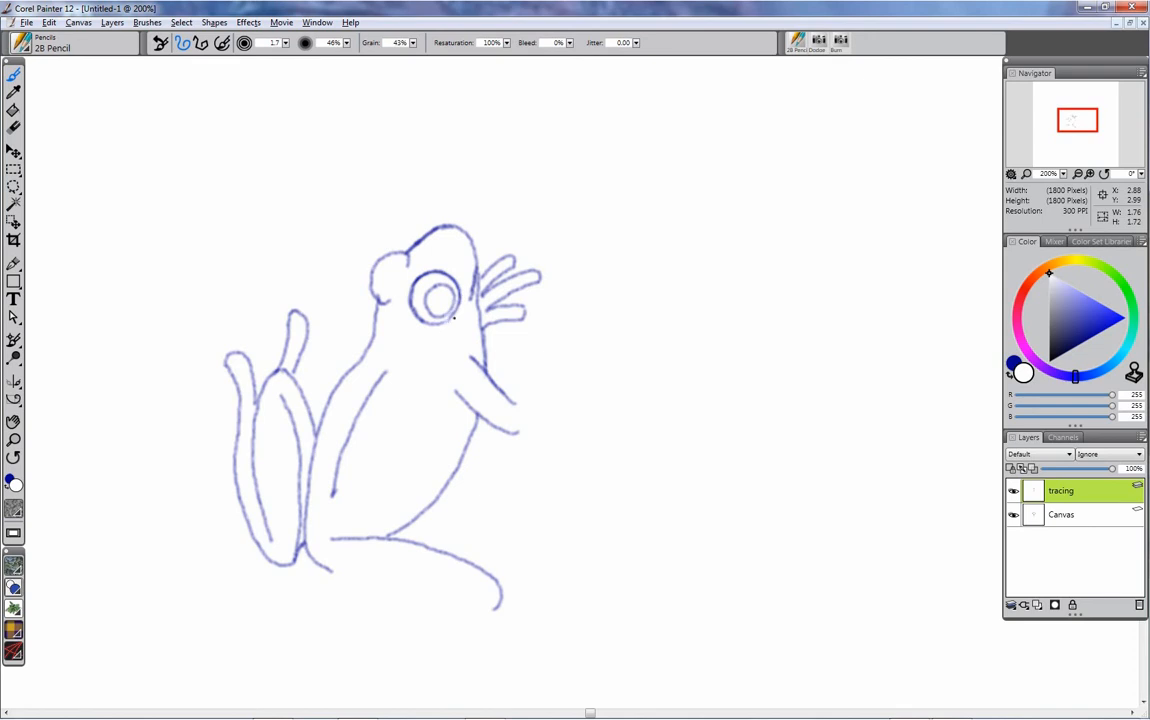
left_click(1093, 337)
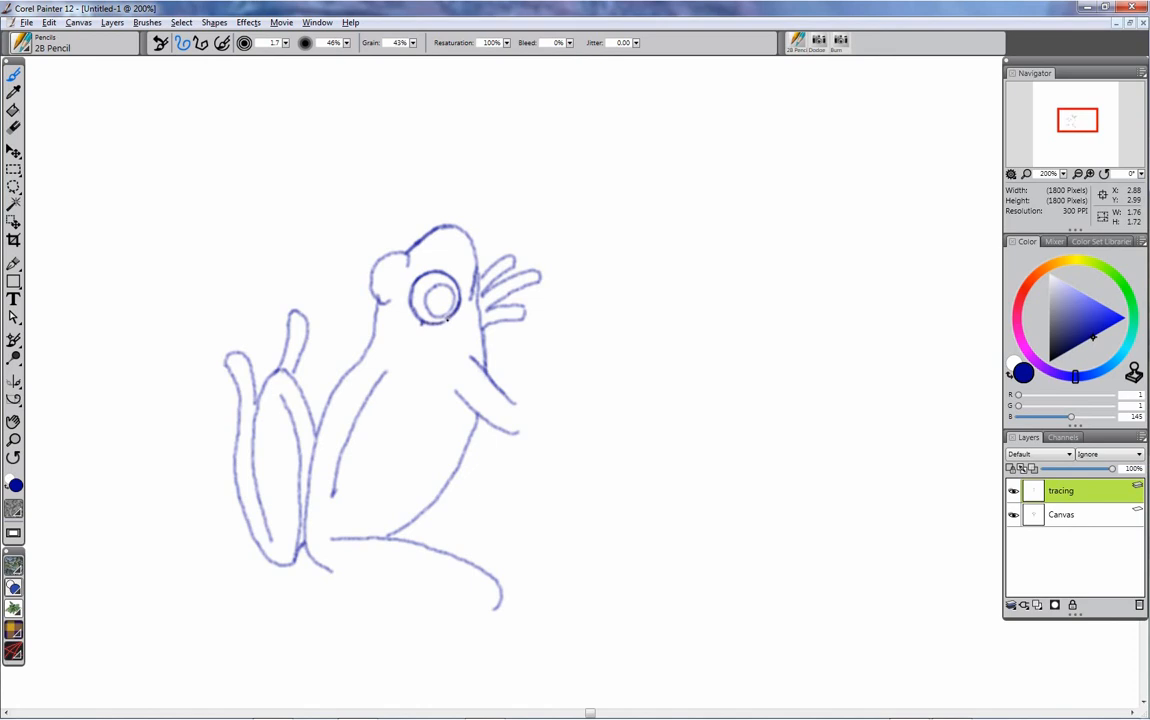
key("shift+s")
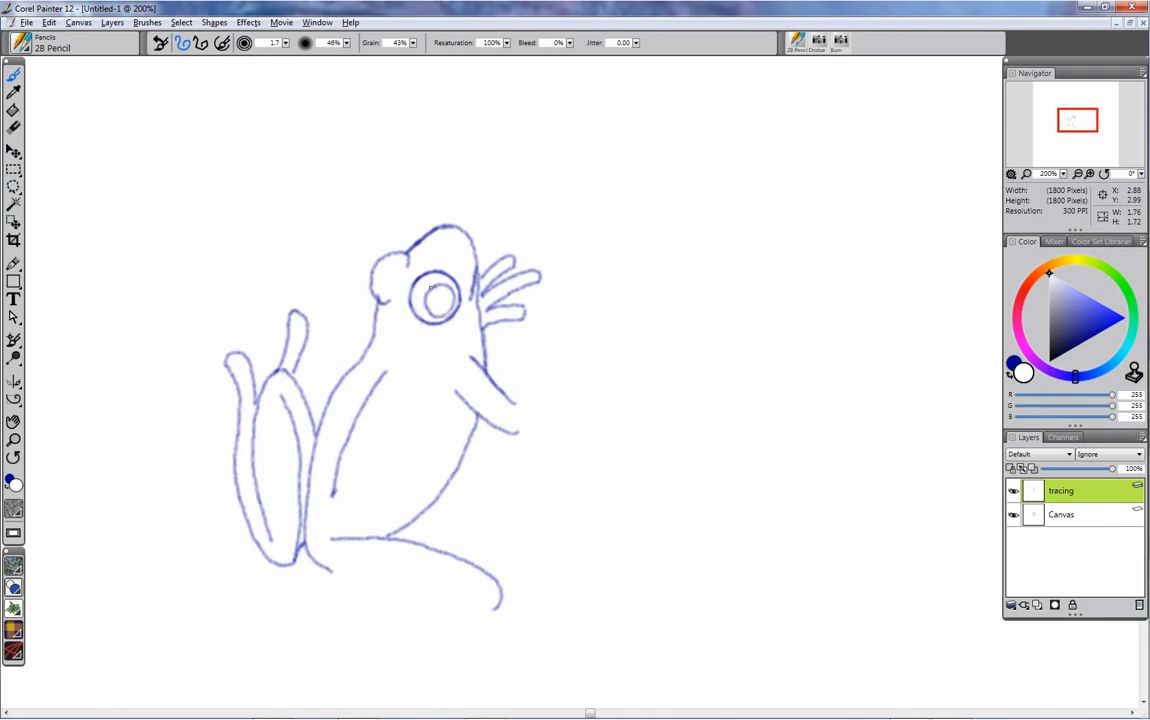
key("shift+s")
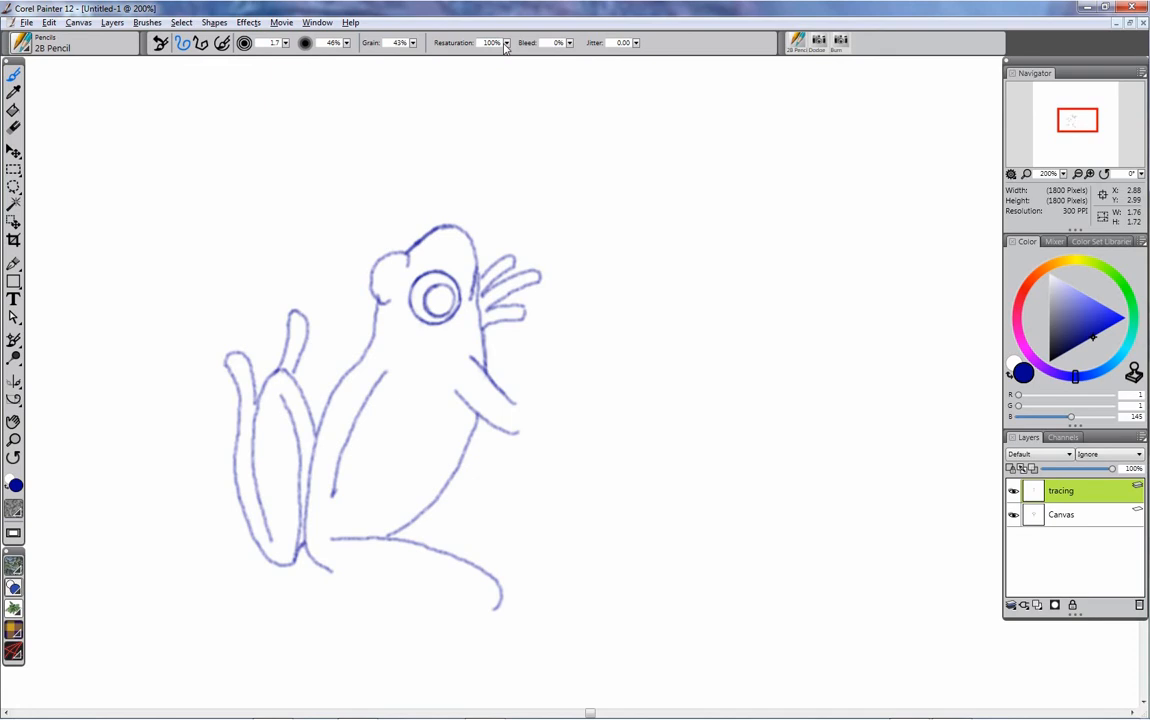
Step: Set the pencil's grain to 65%, clean up the near eye's inner ring with white and blue strokes, and return to white
left_click_drag(412, 42, 450, 51)
key("shift+x")
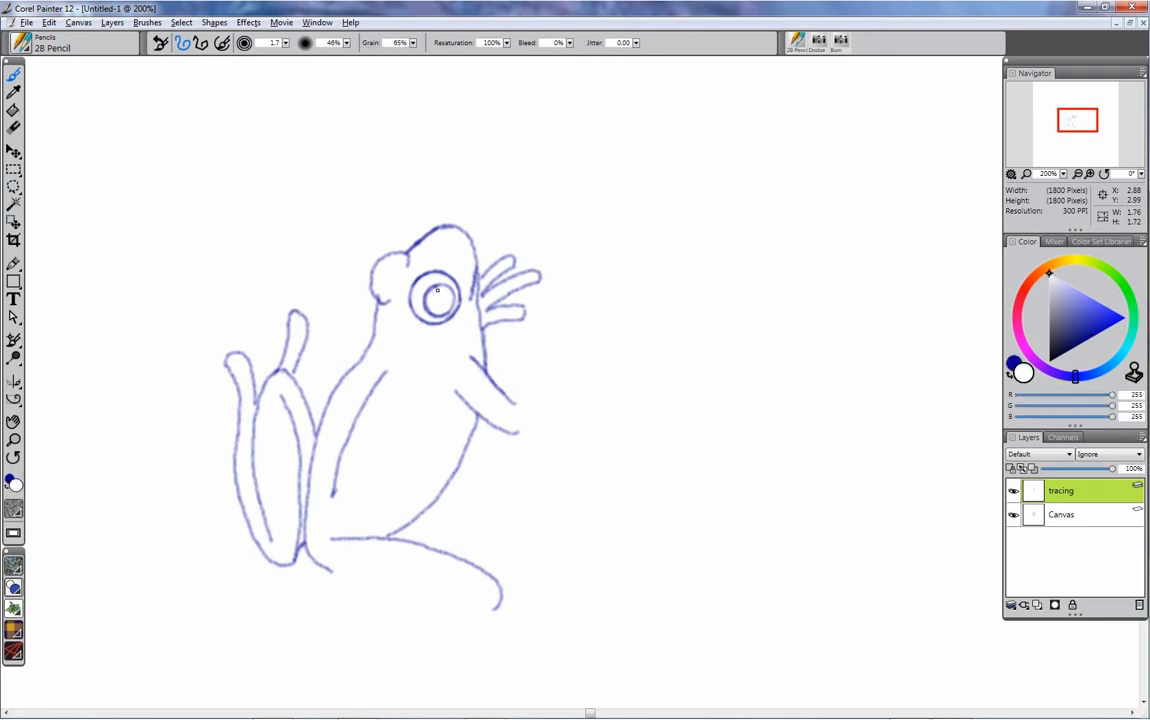
left_click_drag(428, 298, 431, 304)
key("shift+x")
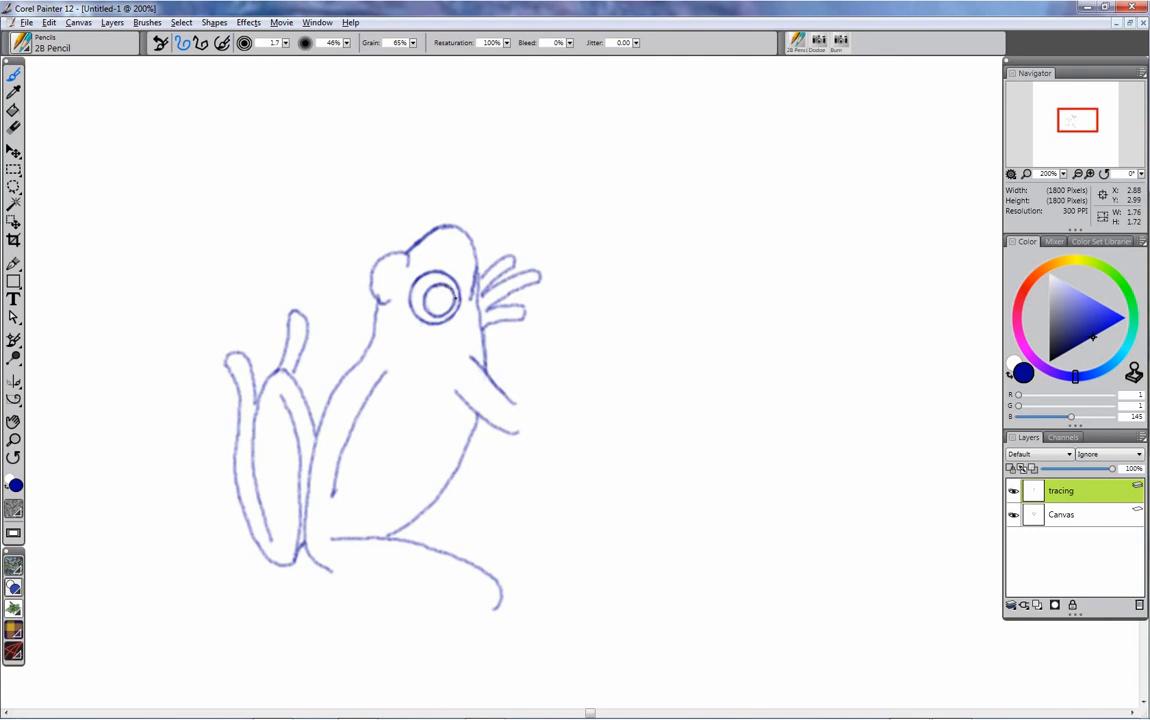
key("shift+x")
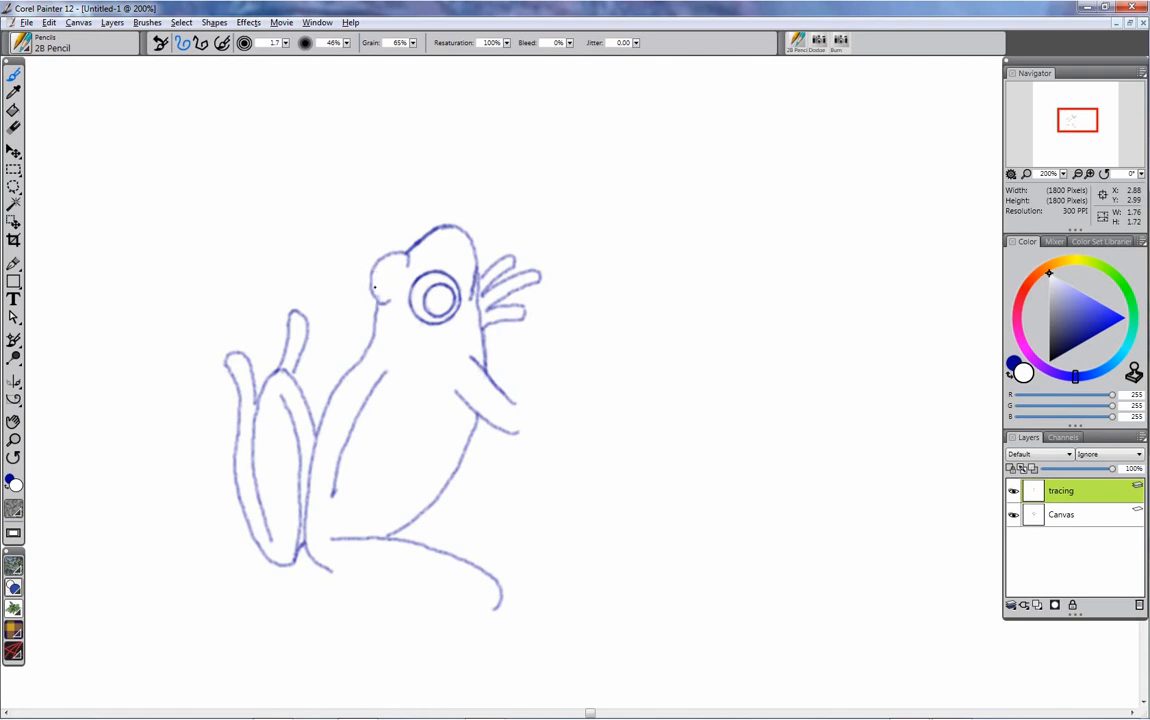
Step: Refine the contours of the far eye, the top of the head and the raised thigh with blue and white pencil strokes
key("shift+x")
left_click_drag(376, 264, 372, 291)
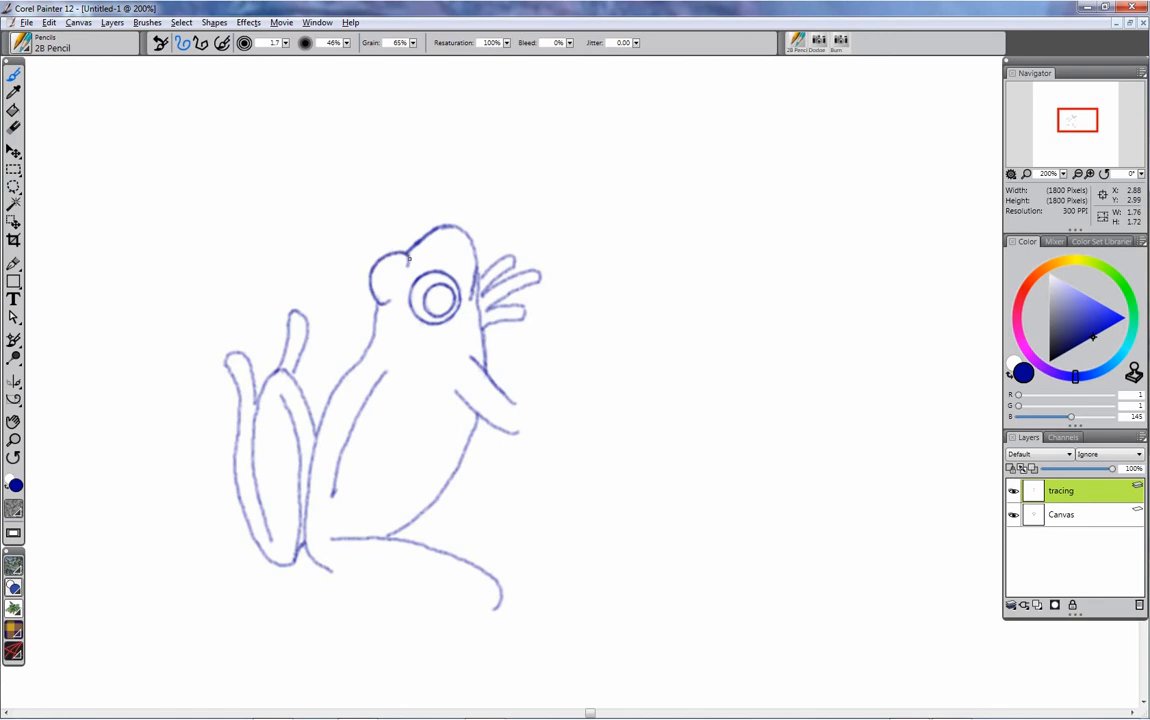
key("shift+s")
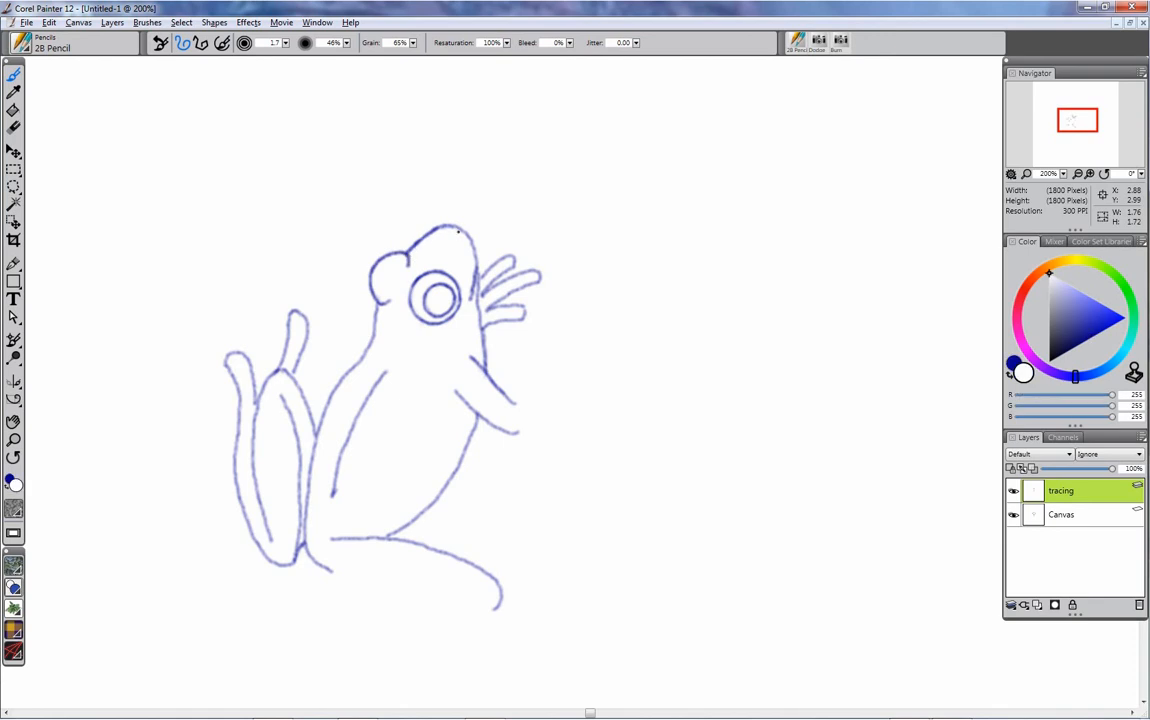
key("shift+s")
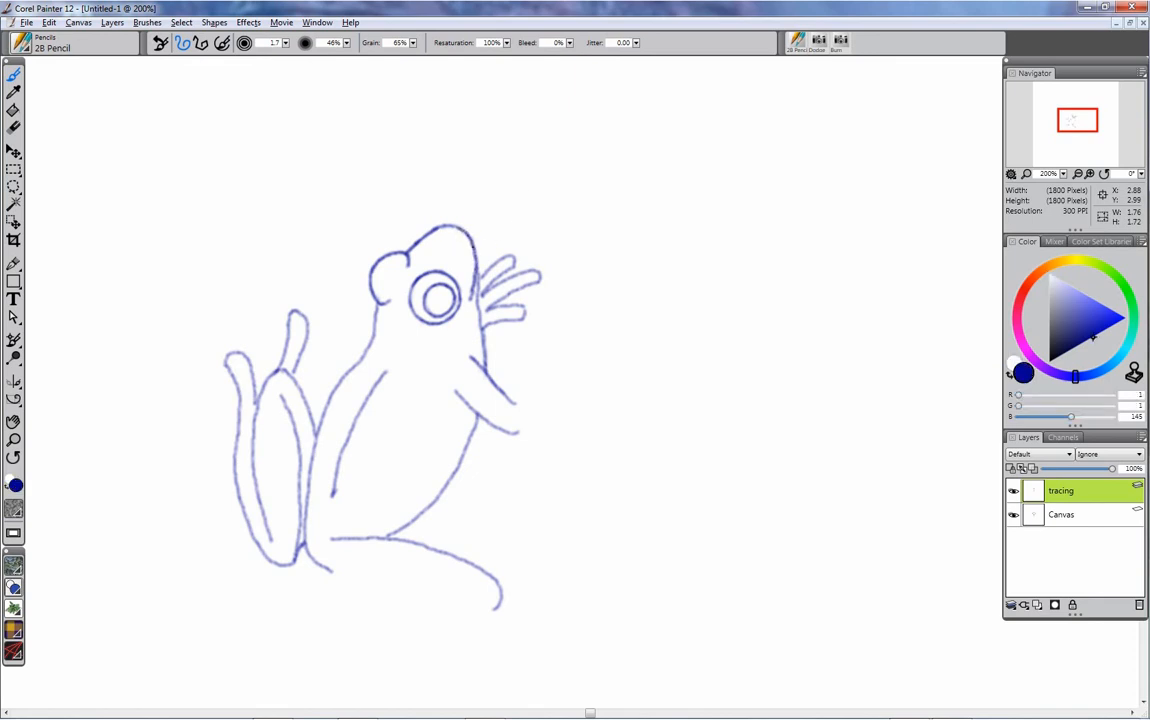
key("shift+s")
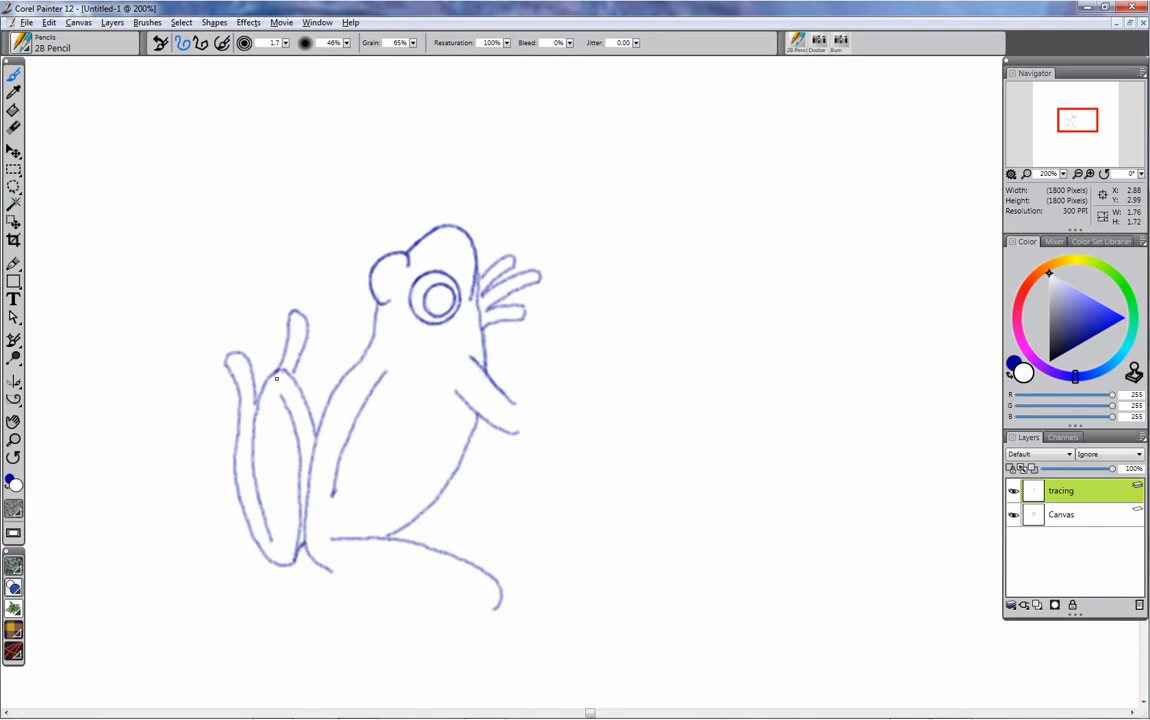
key("shift+s")
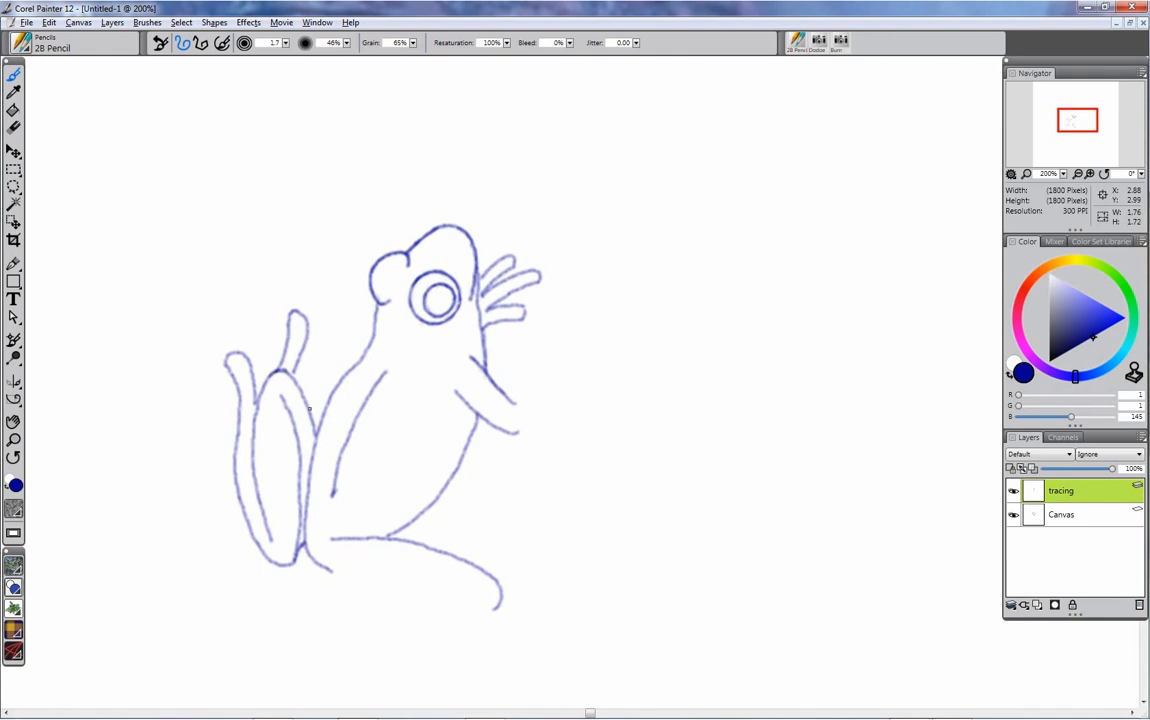
Step: Go over the frog's back line from the neck down to the hip in blue and clean its edges with white
mouse_move(355, 363)
left_mouse_down()
mouse_move(320, 418)
mouse_move(305, 532)
left_mouse_up()
key("shift+x")
mouse_move(341, 391)
left_mouse_down()
mouse_move(321, 425)
mouse_move(307, 530)
left_mouse_up()
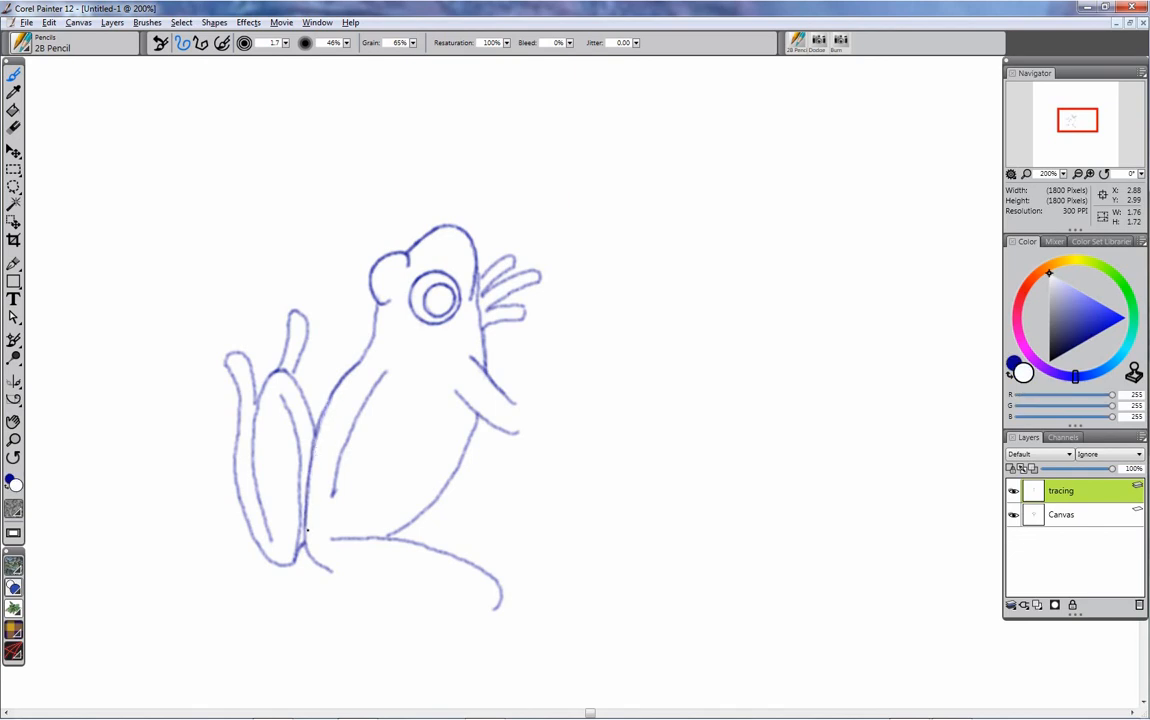
left_click_drag(322, 430, 328, 408)
key("shift+s")
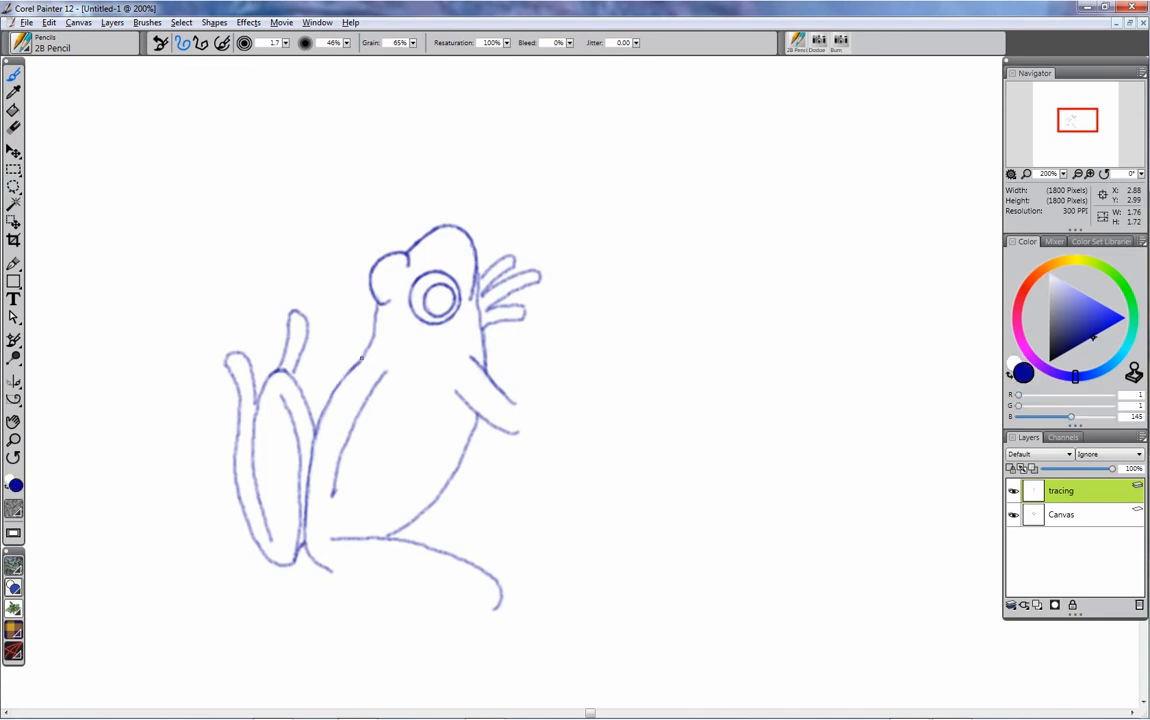
left_click_drag(362, 358, 324, 410)
key("shift+s")
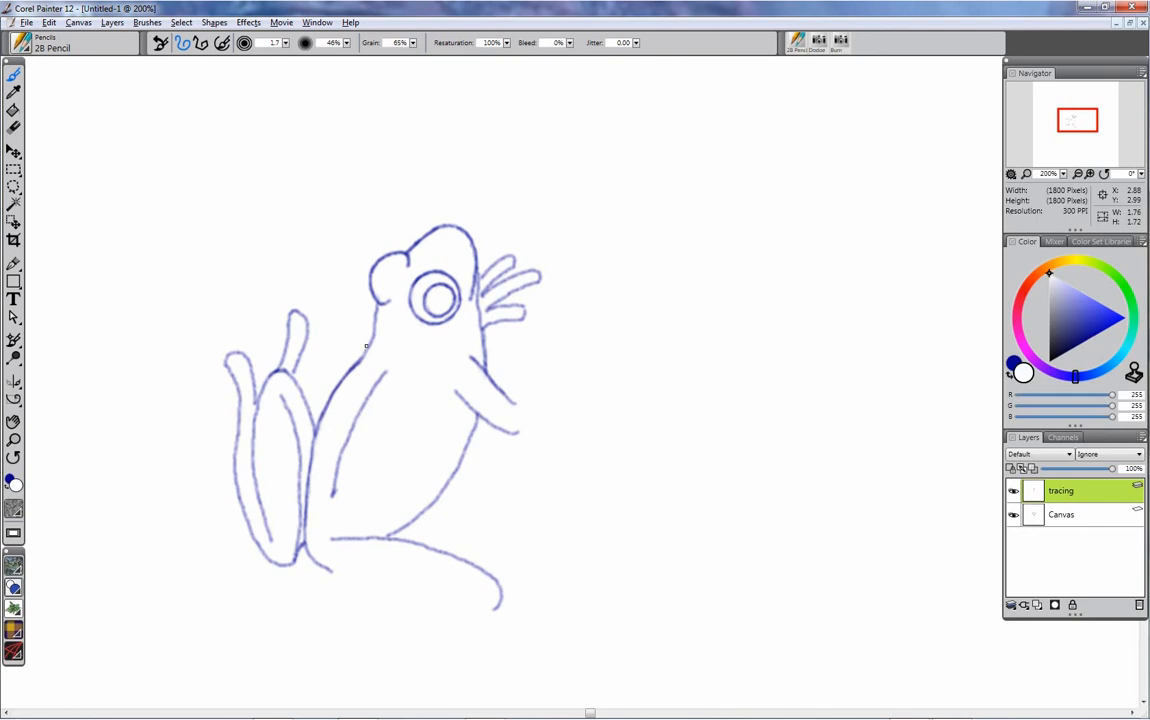
key("shift+s")
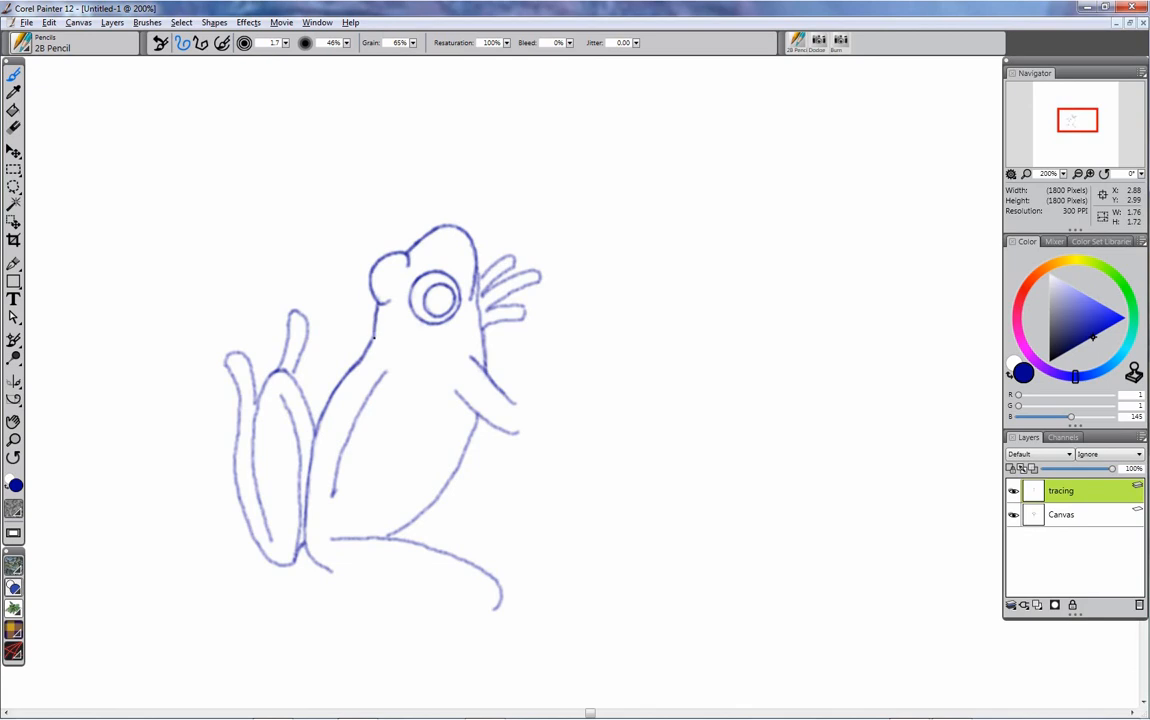
Step: Turn the traced lines grey by lowering the saturation fully with Adjust Colors, using Uniform Color
scroll(483, 517, "down", 3)
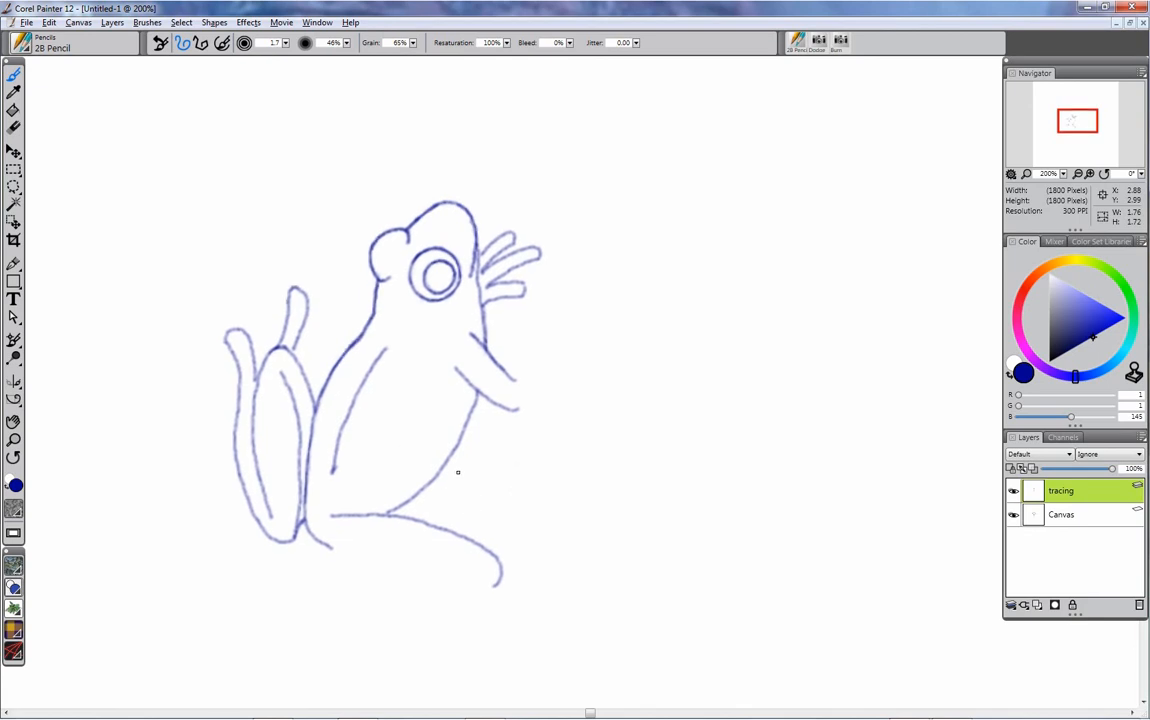
left_click(248, 22)
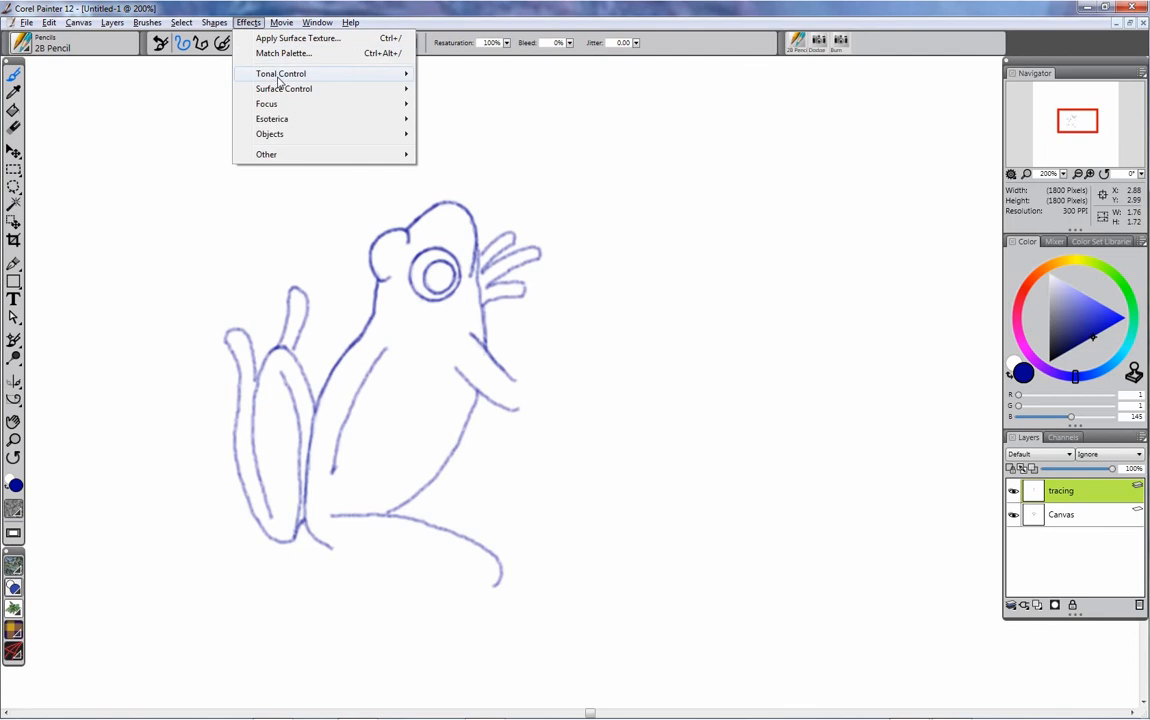
mouse_move(279, 80)
left_click(500, 93)
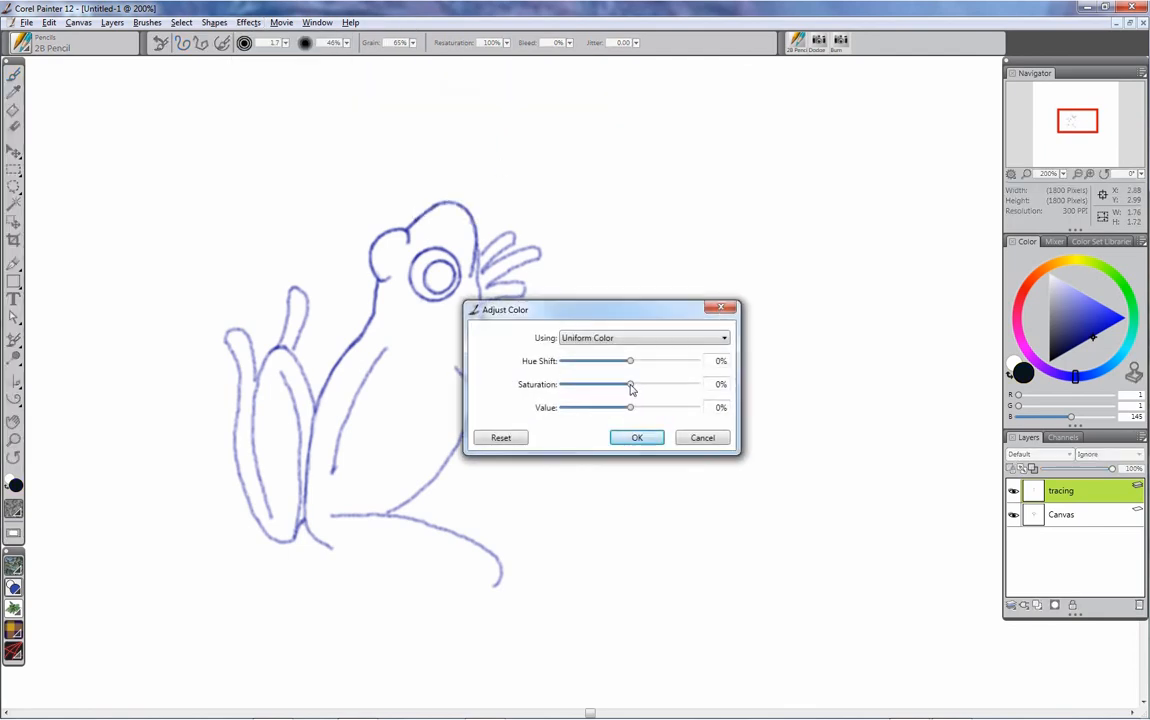
left_click_drag(630, 388, 603, 393)
left_click_drag(564, 390, 557, 388)
left_click(631, 439)
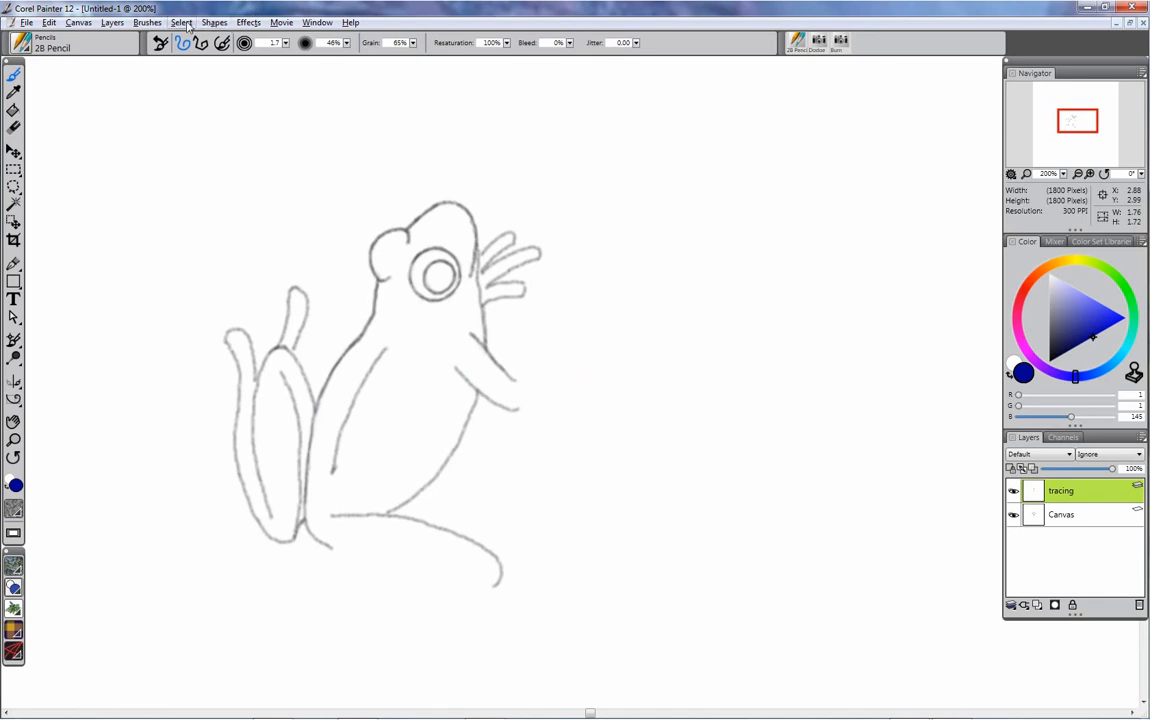
Step: Lower the tracing layer's brightness slightly with Brightness/Contrast and apply it
left_click(251, 24)
mouse_move(256, 75)
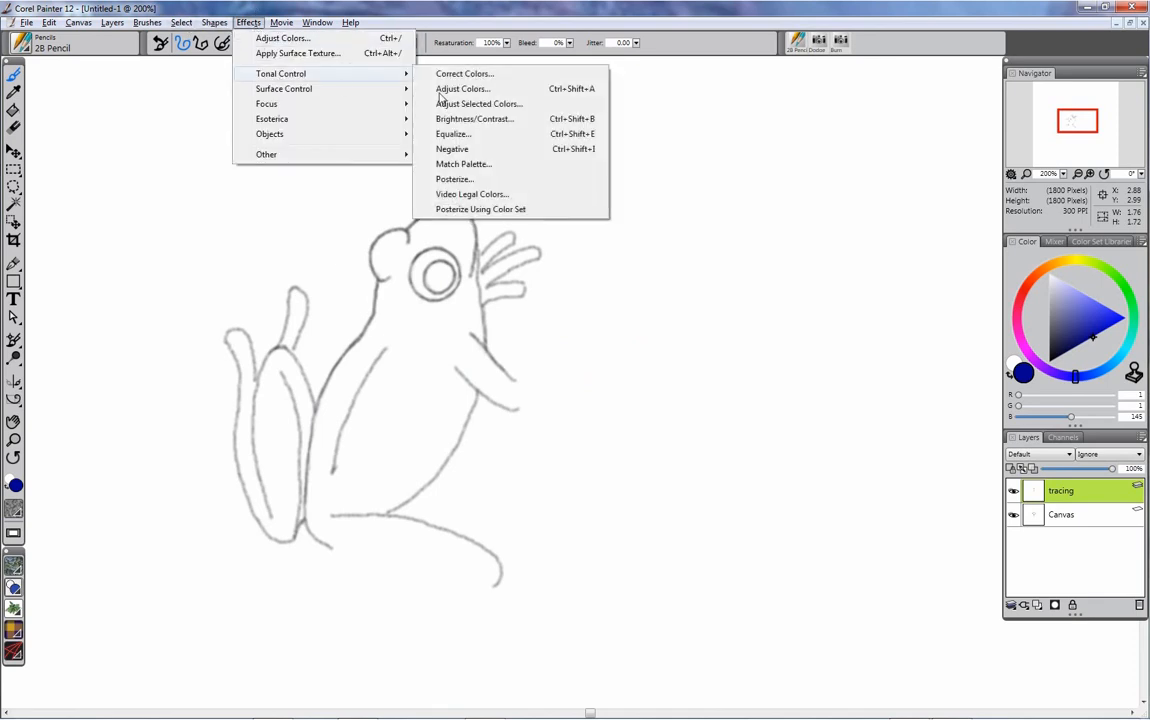
left_click(468, 119)
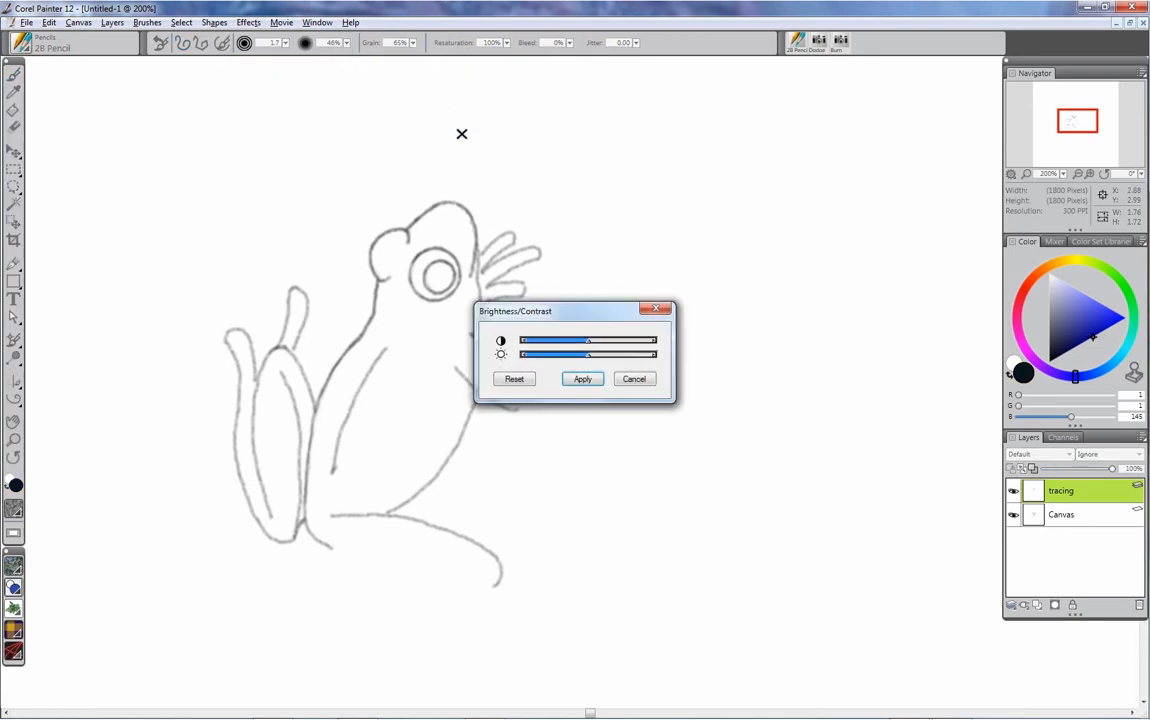
mouse_move(588, 357)
left_mouse_down()
mouse_move(575, 361)
mouse_move(620, 359)
mouse_move(585, 356)
left_mouse_up()
left_click(513, 380)
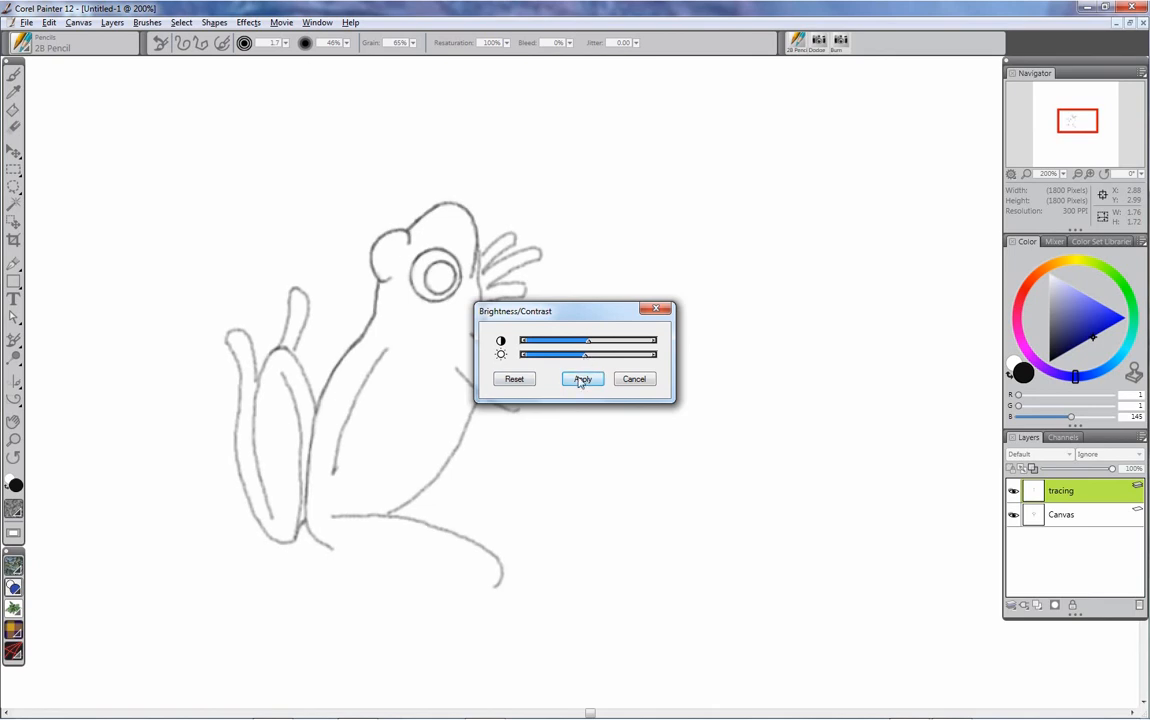
left_click(584, 380)
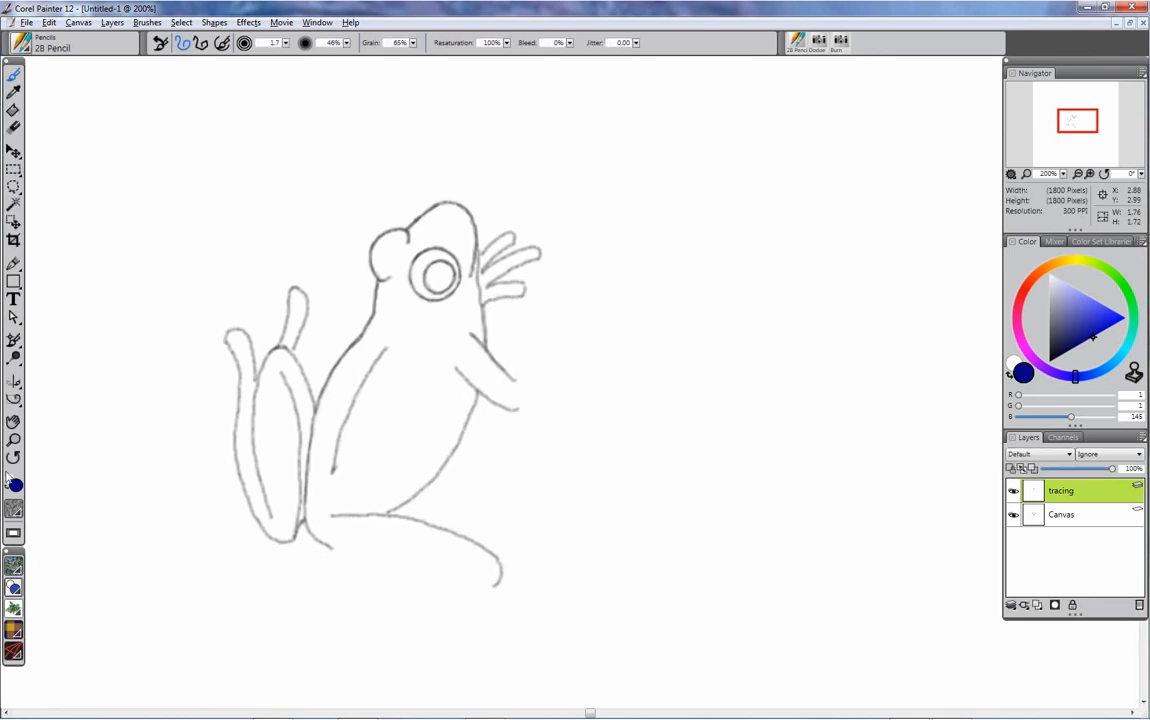
Step: Sample a dark grey (RGB 83, 83, 83) from the traced lines as the main color
left_click(382, 325, "ctrl")
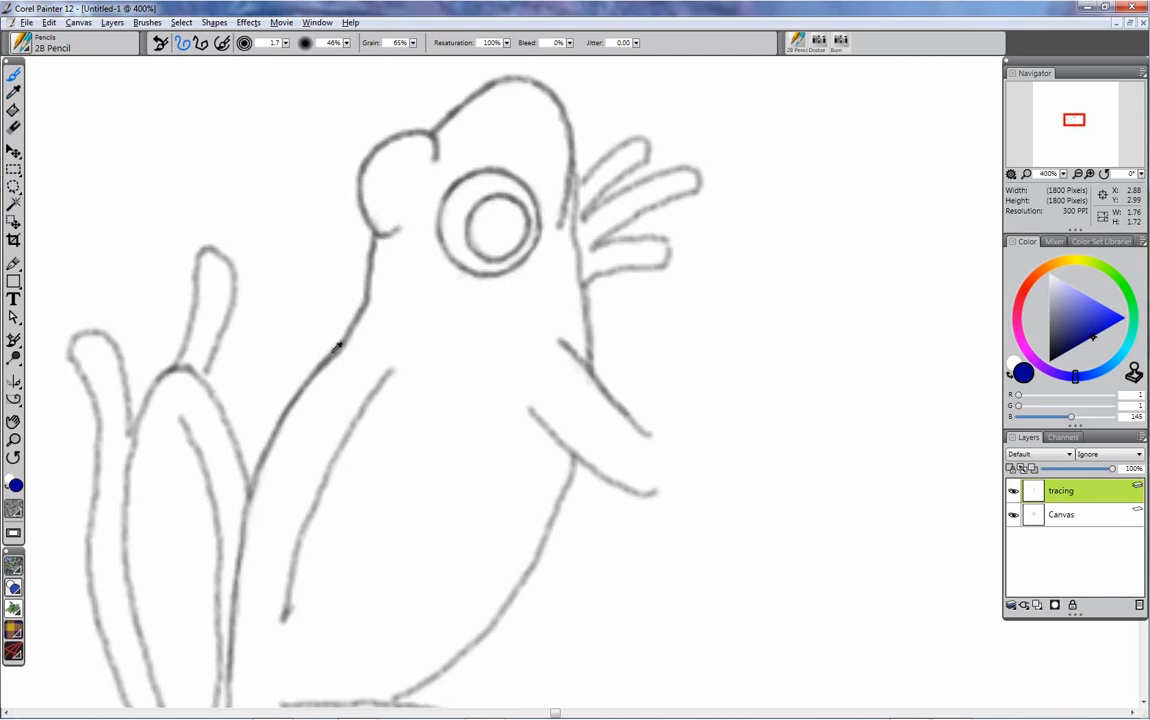
left_click(326, 362, "alt")
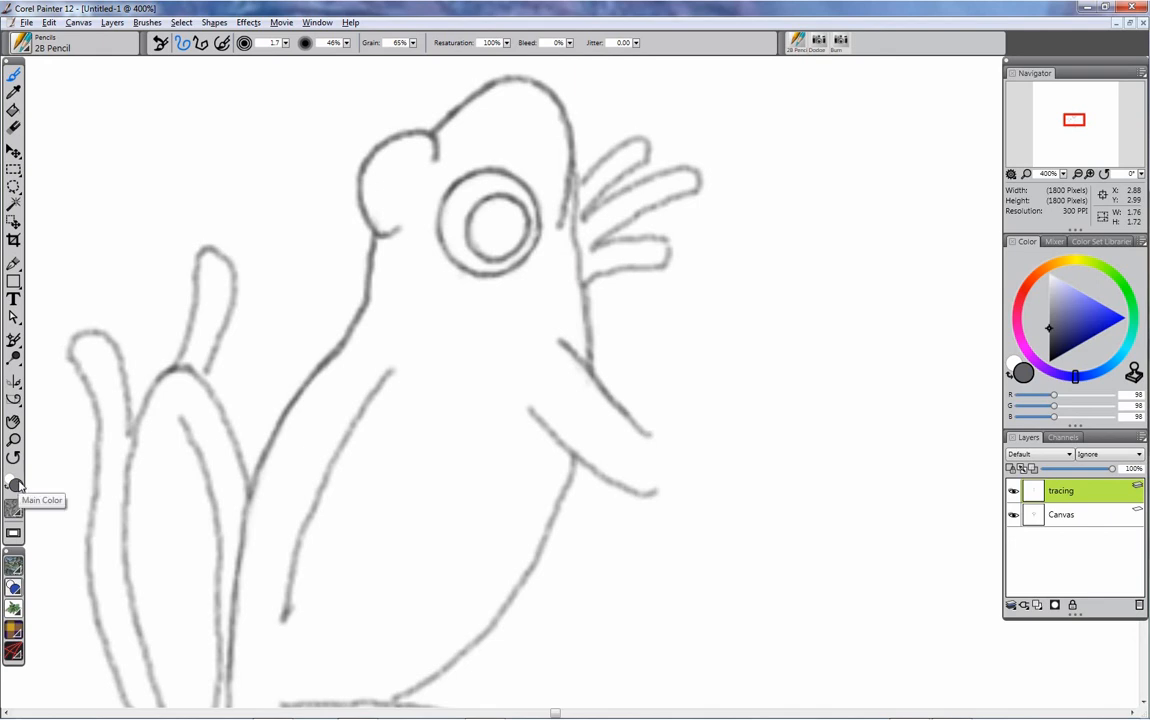
left_click(175, 369, "alt")
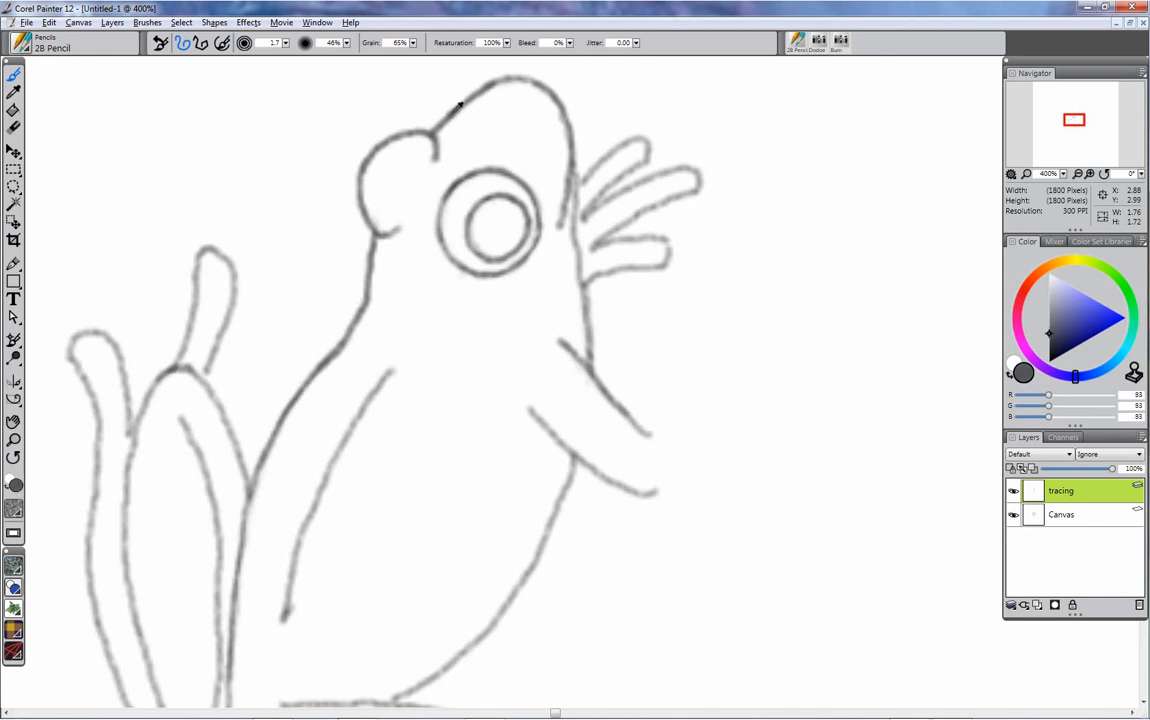
Step: Strengthen the body's inner contour with dark grey strokes and clean up its upper end with white
left_click_drag(401, 359, 430, 300)
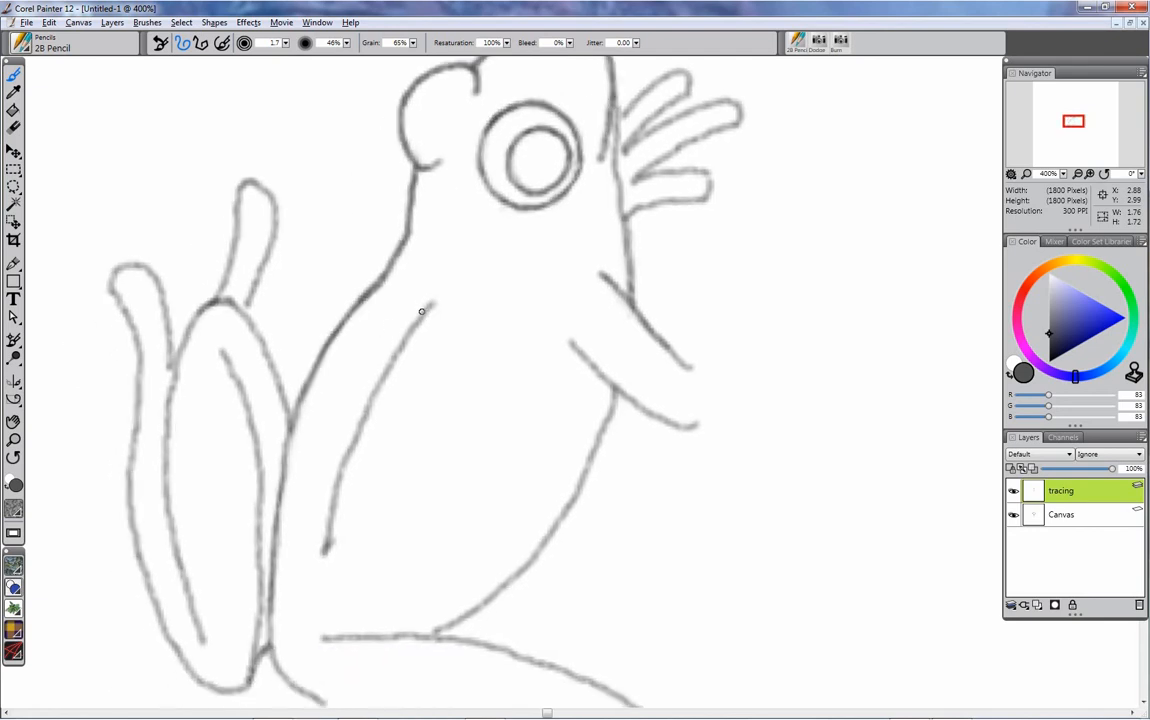
scroll(432, 304, "down", 2)
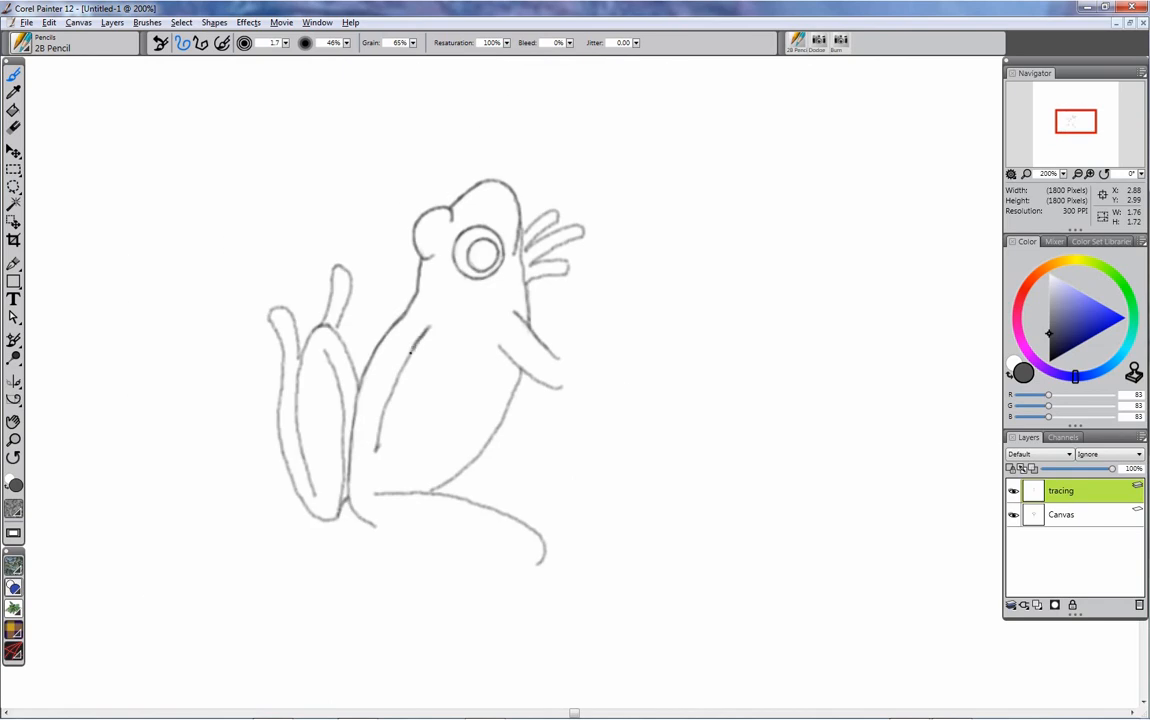
key("shift+s")
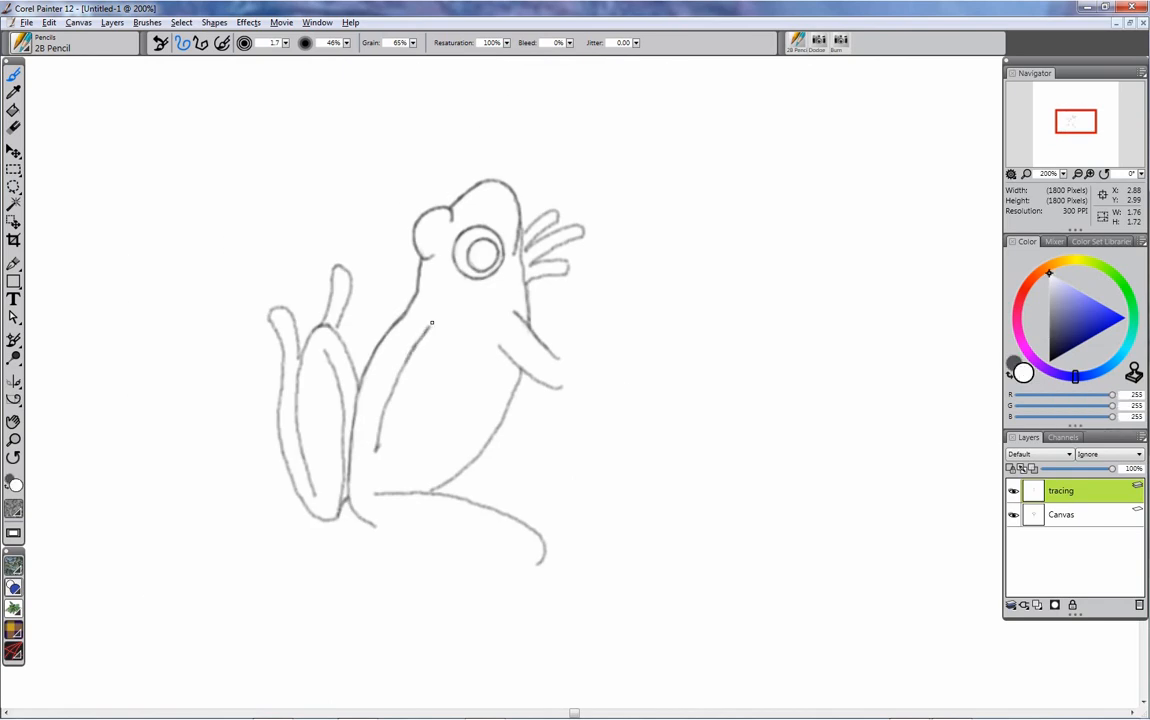
key("shift+s")
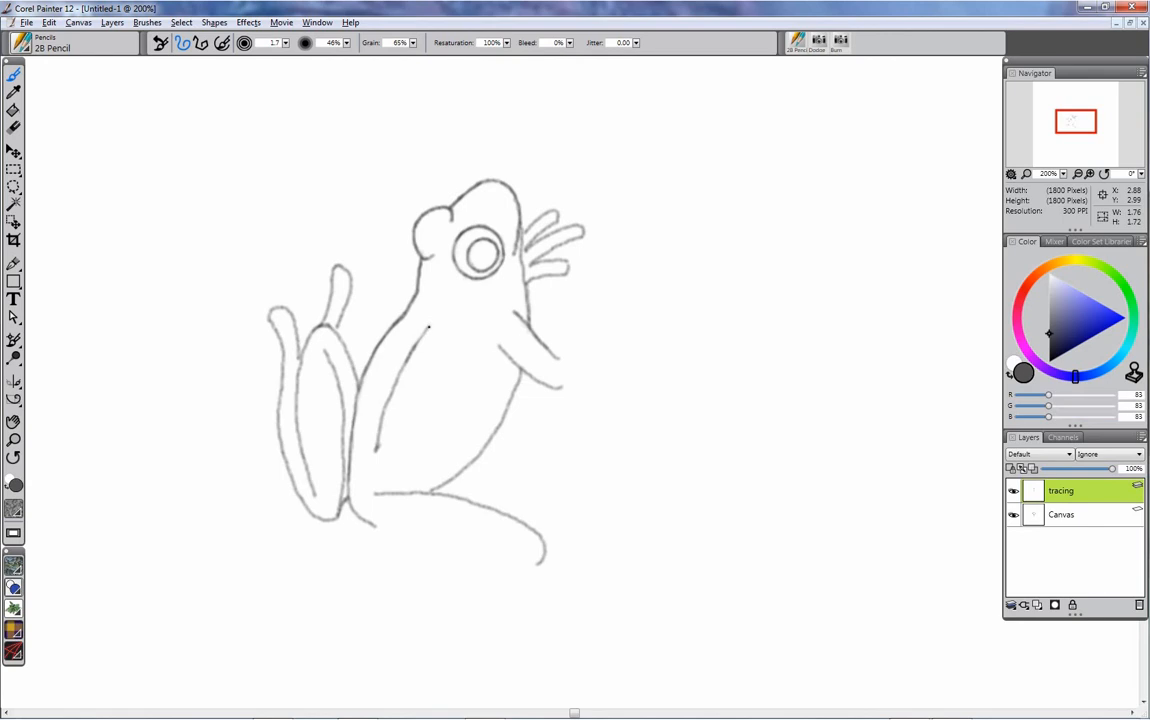
key("shift+s")
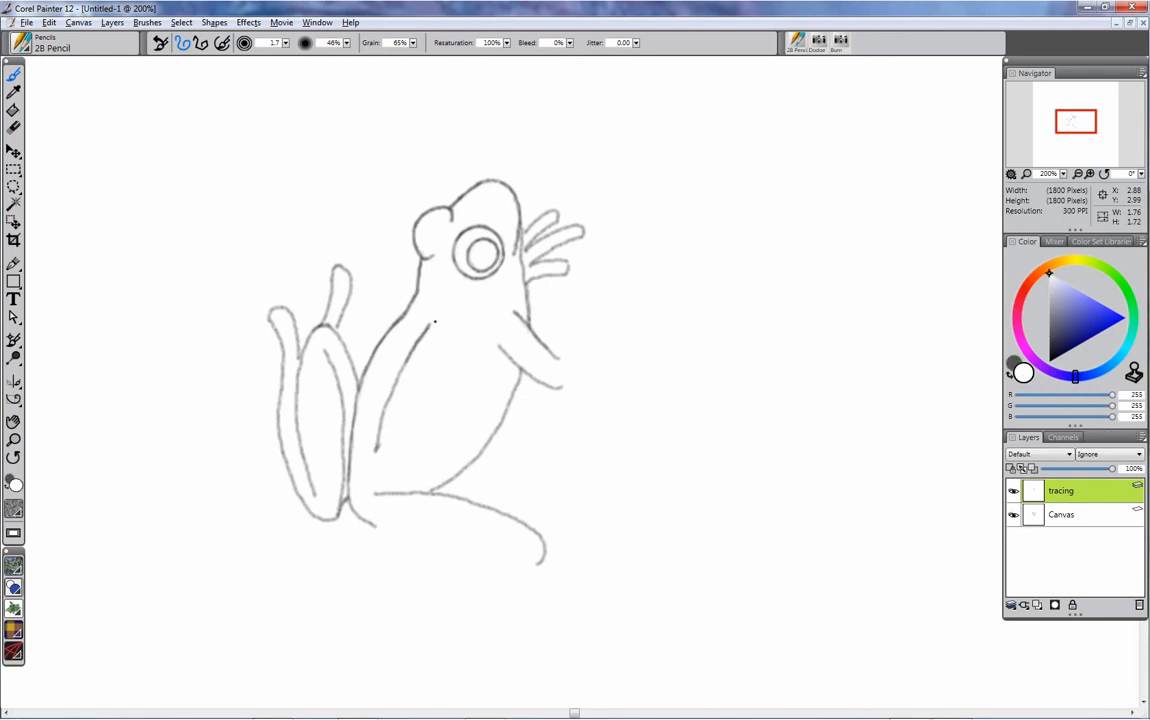
Step: Compare the traced lines with the original drawing by repeatedly hiding and showing the tracing layer
key("space")
mouse_move(555, 473)
left_mouse_down()
mouse_move(572, 426)
mouse_move(578, 434)
left_mouse_up()
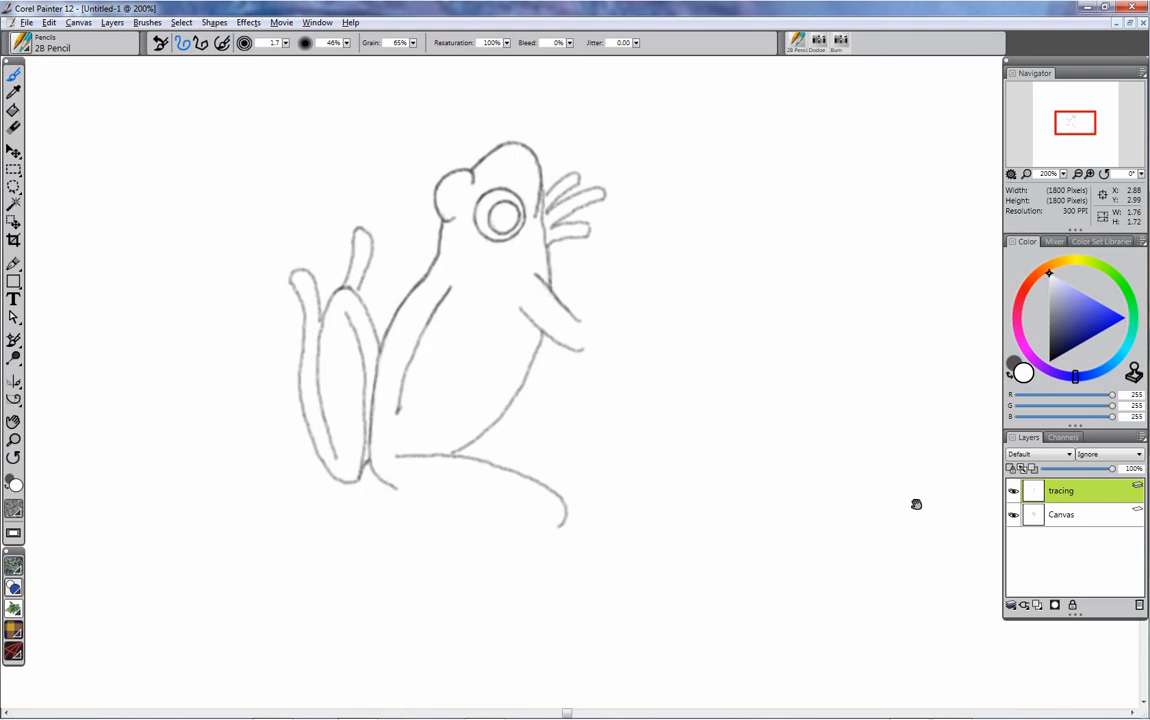
left_click(1014, 495)
left_click(1013, 499)
left_click(1013, 494)
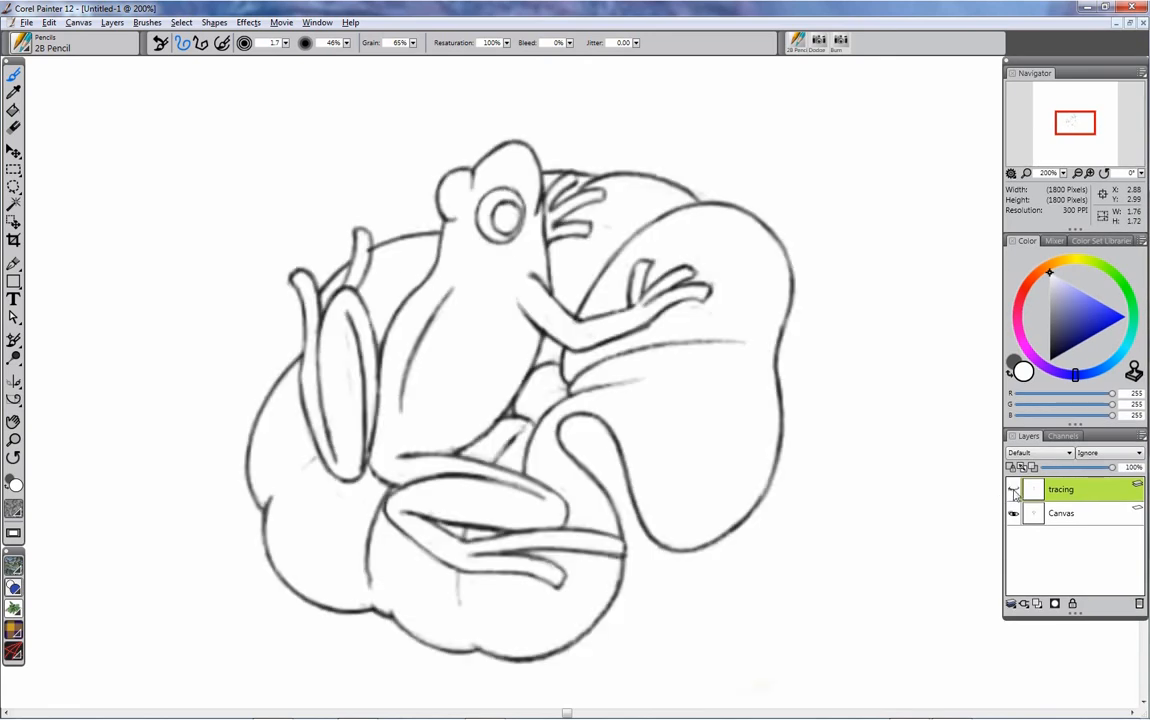
left_click(1013, 496)
left_click(1013, 495)
left_click(1013, 497)
left_click(1013, 496)
left_click(1014, 497)
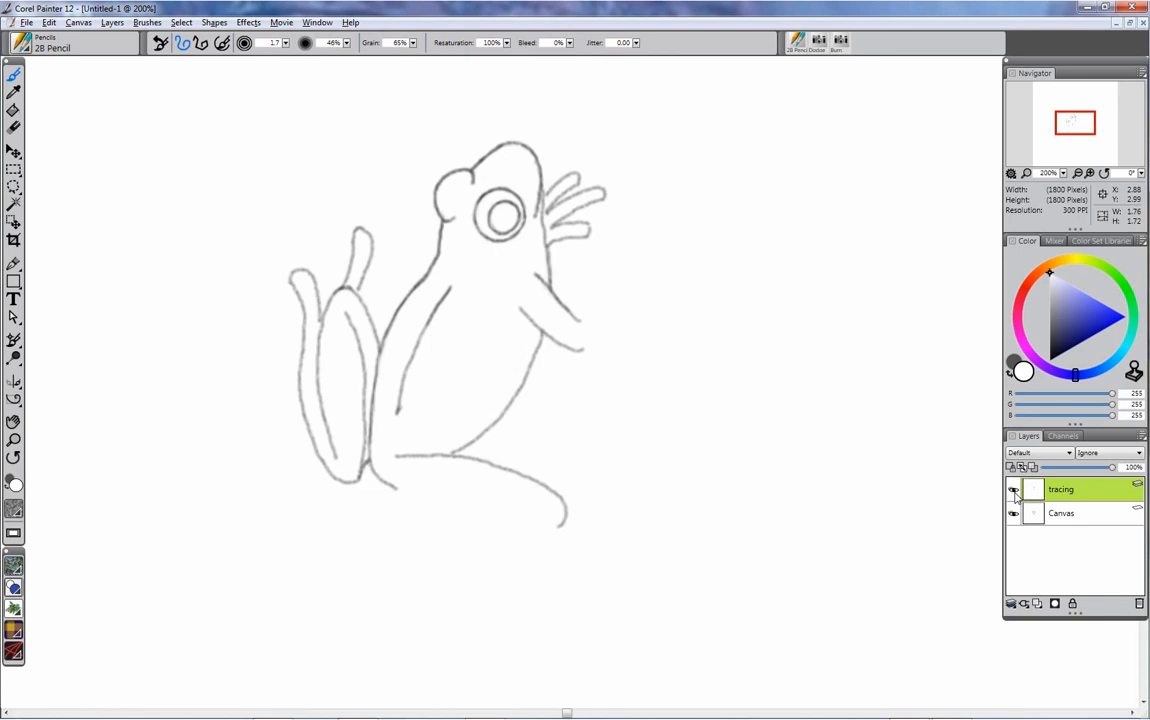
left_click(1014, 496)
left_click(1013, 498)
left_click(1014, 496)
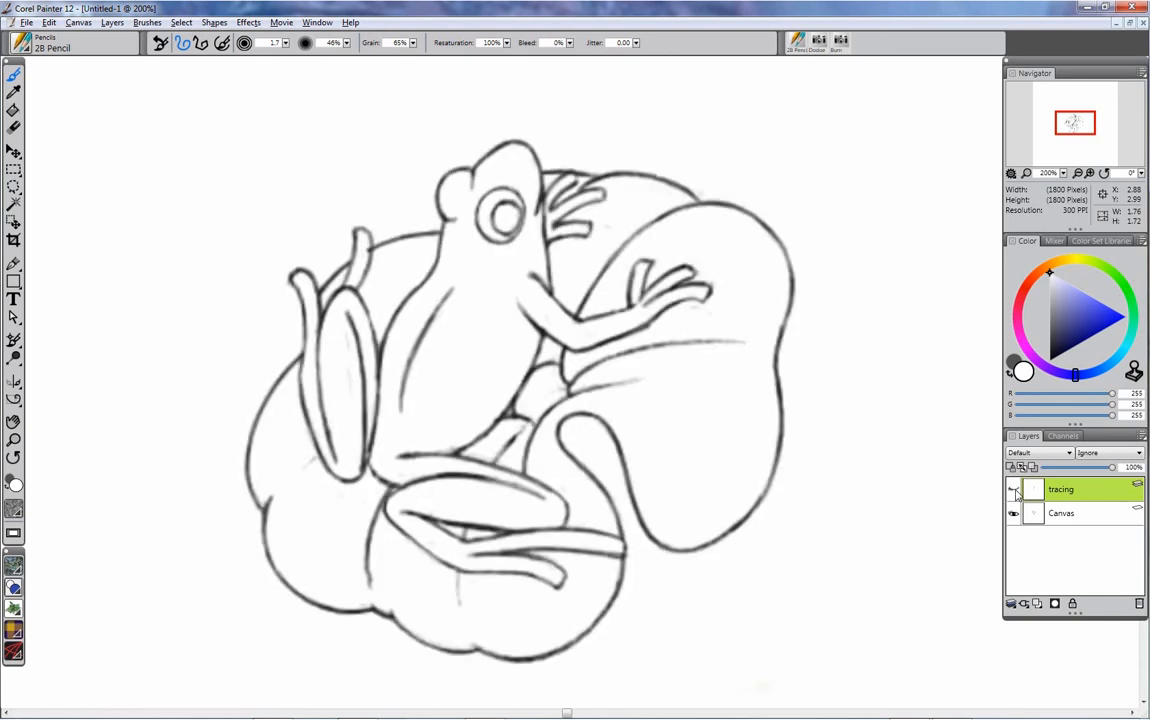
left_click(1014, 496)
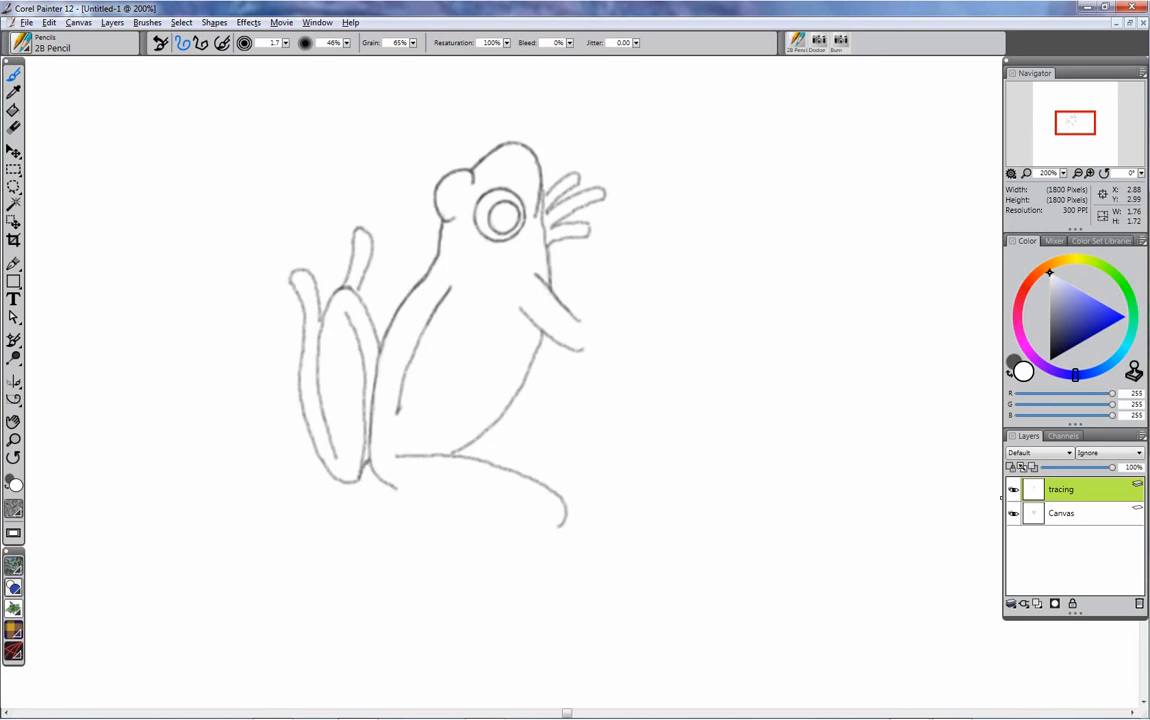
Step: Hide the tracing layer and bring the whole original frog drawing into view at 100% zoom
left_click(1014, 496)
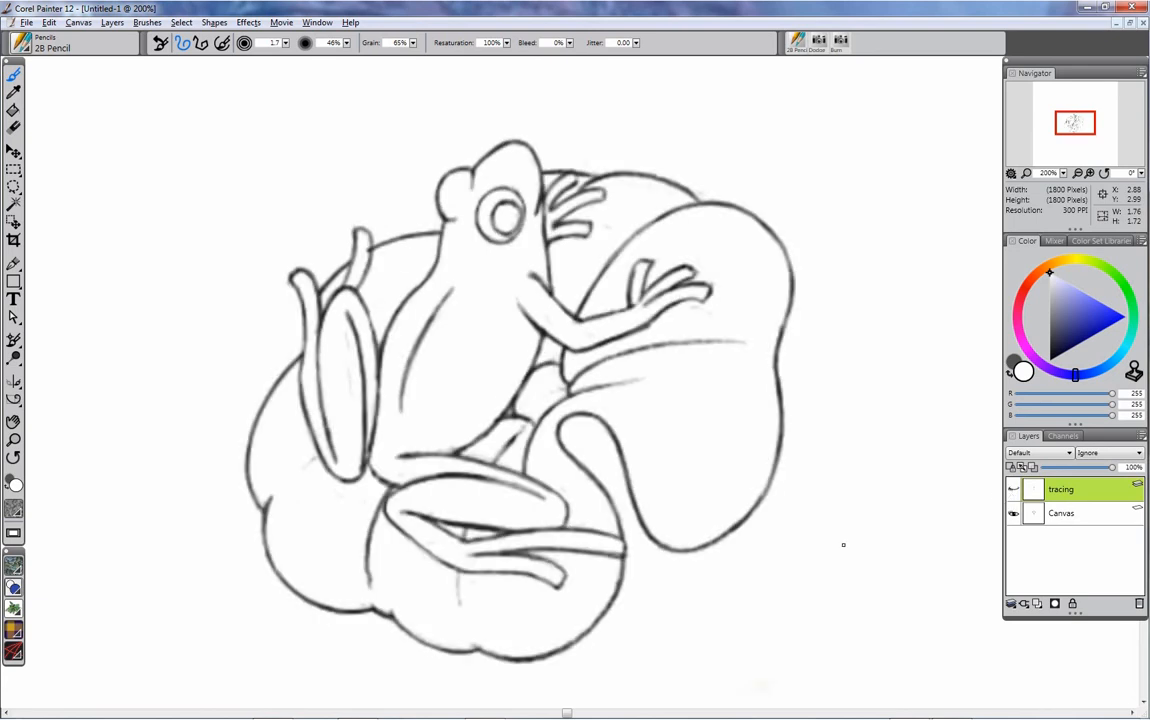
left_click(656, 499, "ctrl+alt")
left_click(656, 499, "ctrl+alt")
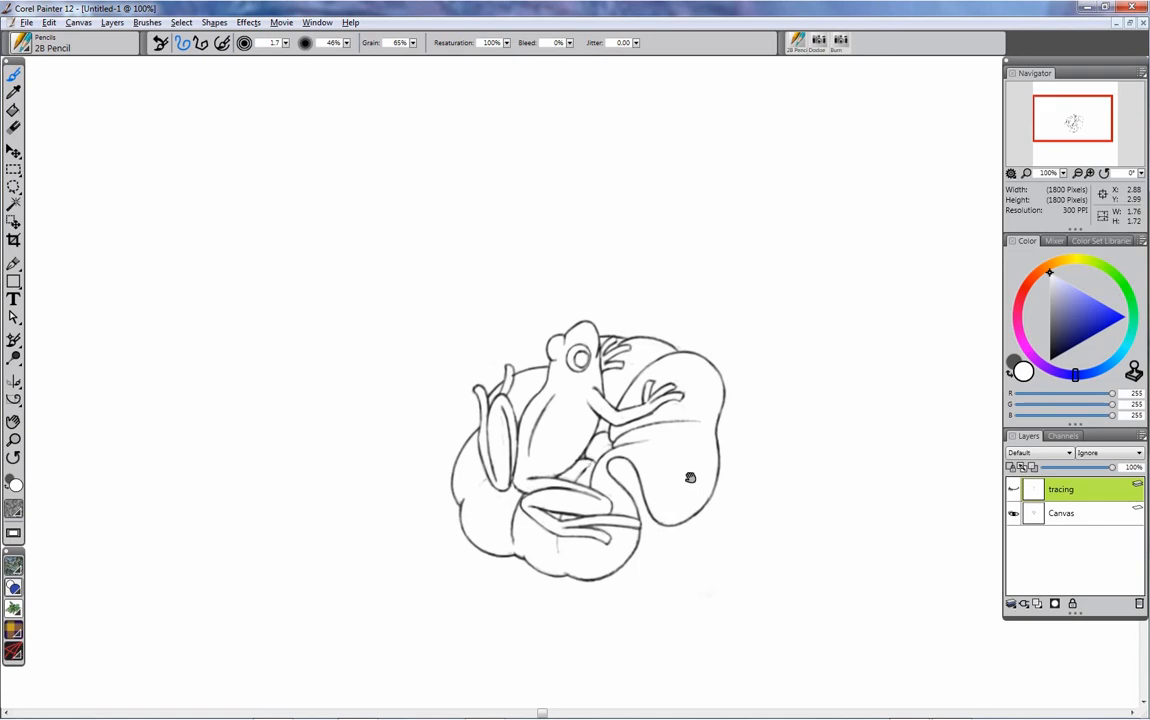
mouse_move(690, 478)
left_mouse_down()
mouse_move(598, 472)
mouse_move(606, 412)
left_mouse_up()
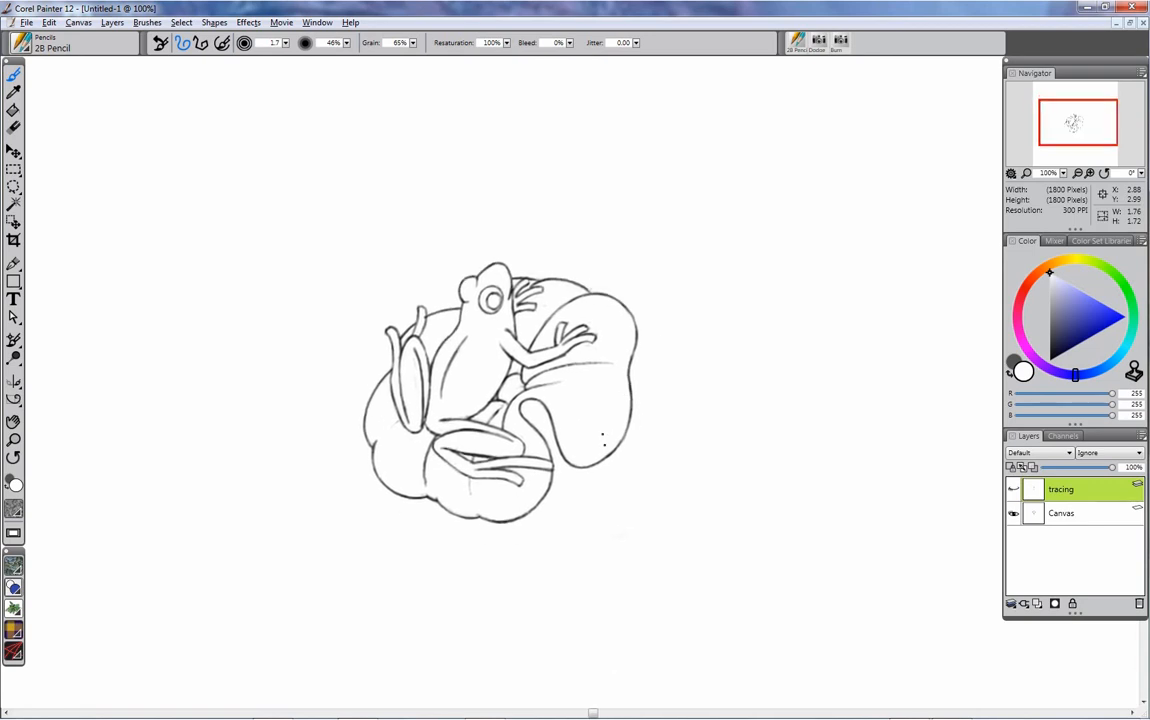